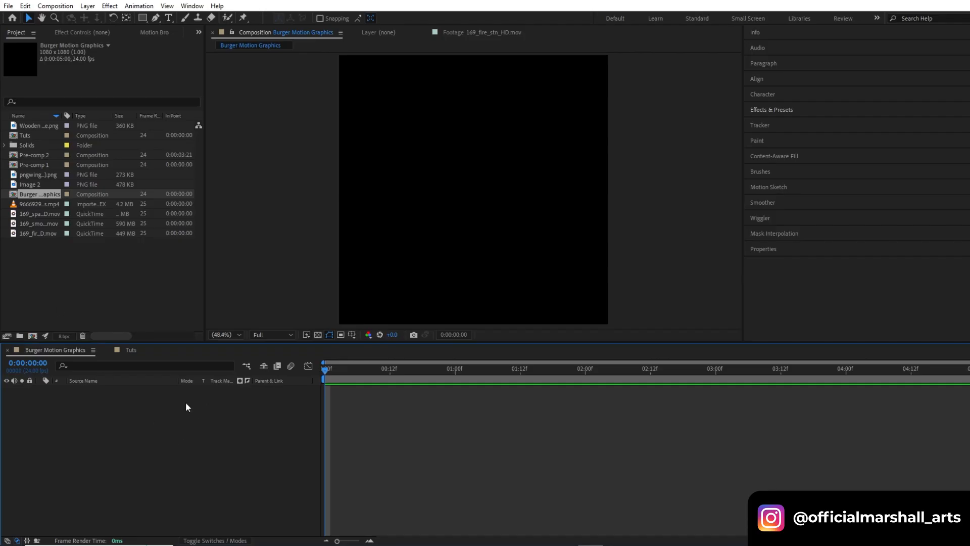
# Step: Create a solid layer named Background in the Burger Motion Graphics composition
pyautogui.rightClick(187, 410)
pyautogui.moveTo(200, 420)
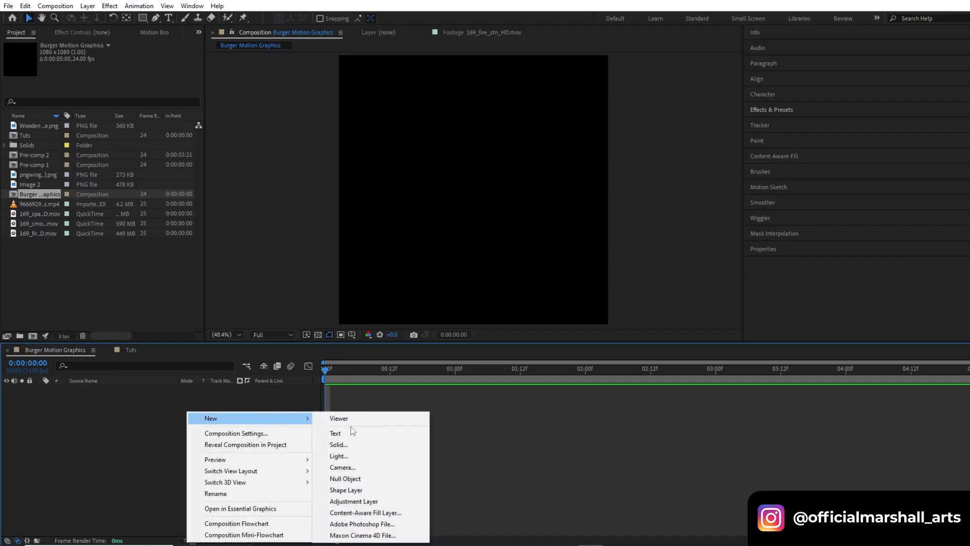
pyautogui.click(353, 445)
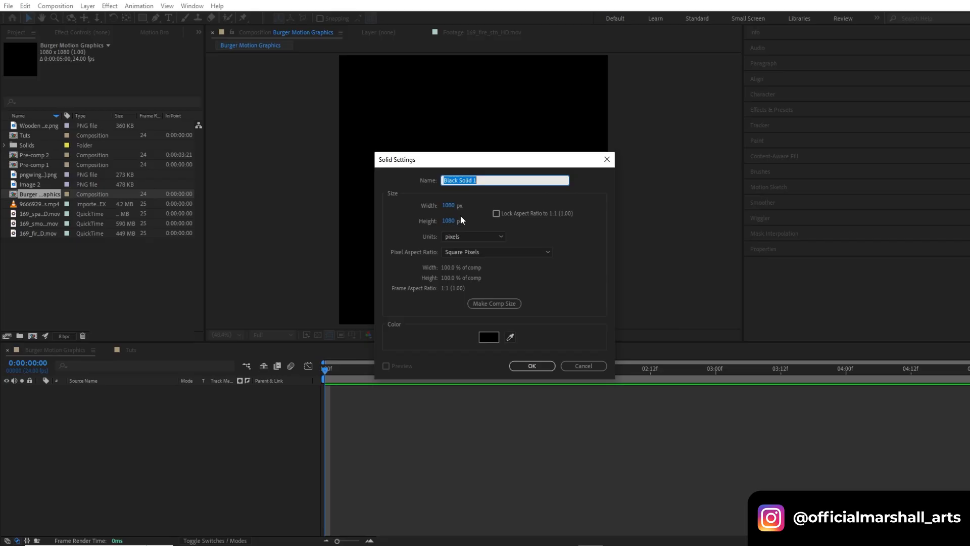
pyautogui.write('Background')
pyautogui.press('Return')
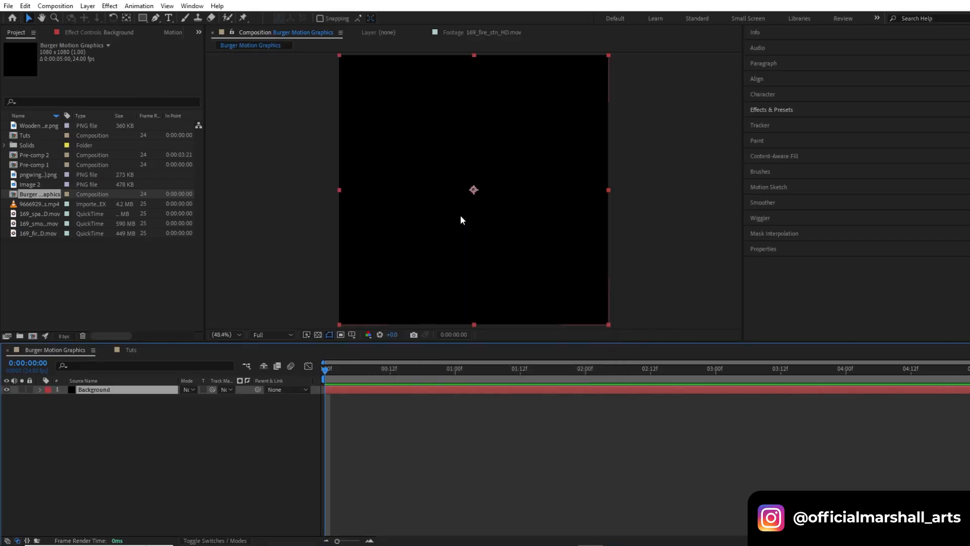
# Step: Find the Gradient Ramp effect and apply it to the Background layer
pyautogui.click(758, 109)
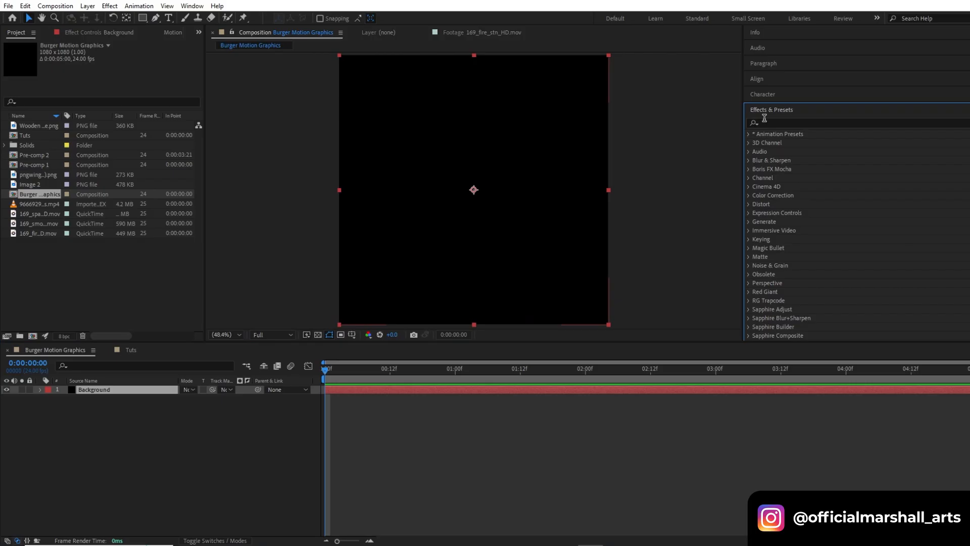
pyautogui.click(764, 121)
pyautogui.write('grad')
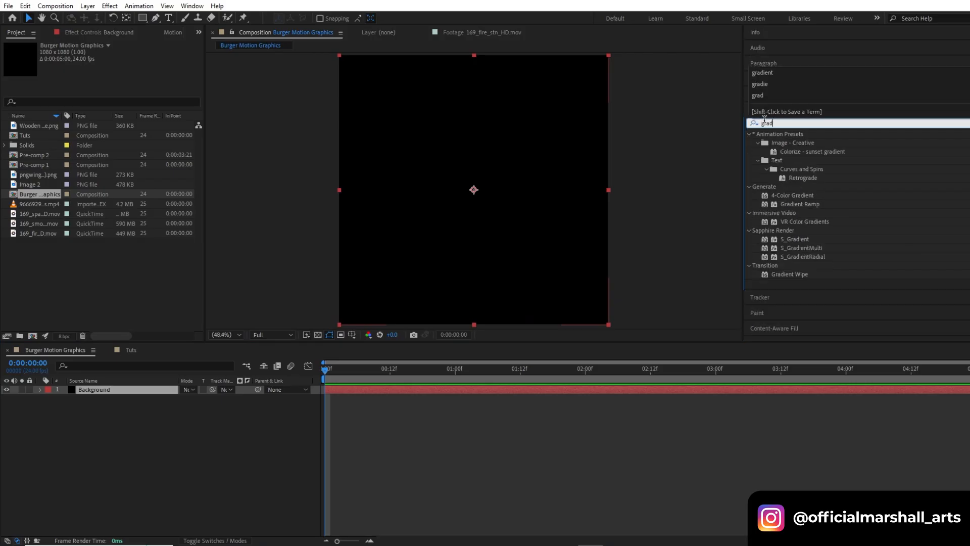
pyautogui.write('ient')
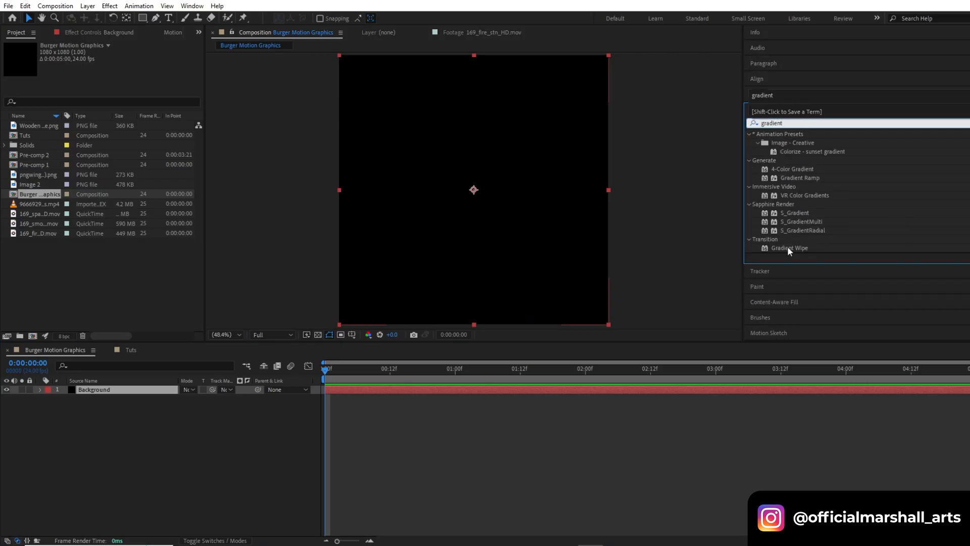
pyautogui.moveTo(798, 178); pyautogui.dragTo(397, 387)
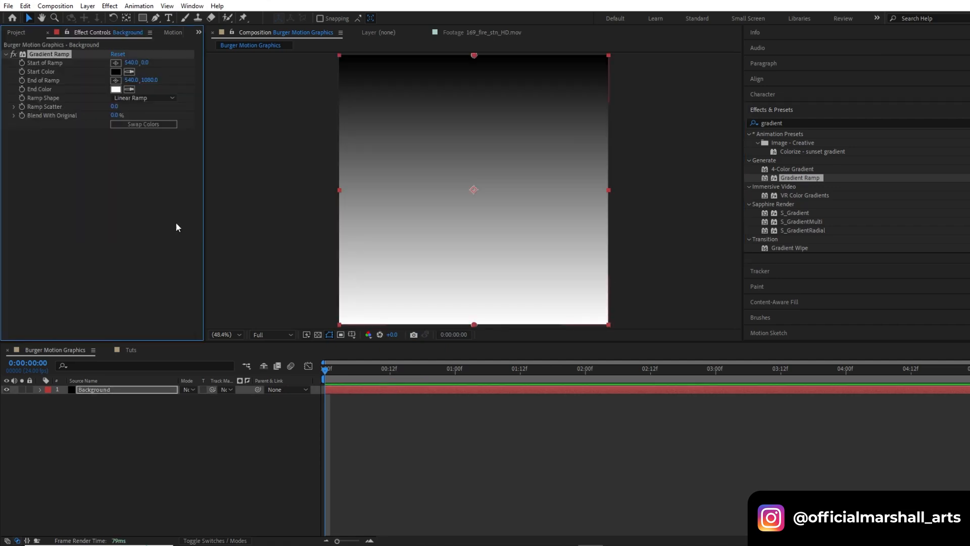
# Step: Set the gradient's shape to Radial Ramp and move its start point to about the centre of the frame
pyautogui.click(140, 99)
pyautogui.click(147, 124)
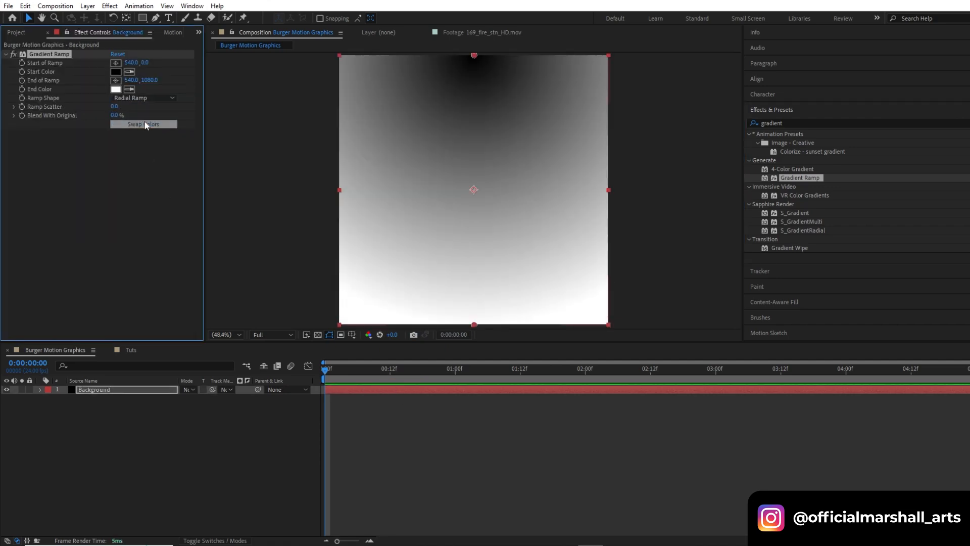
pyautogui.moveTo(473, 56); pyautogui.dragTo(475, 193)
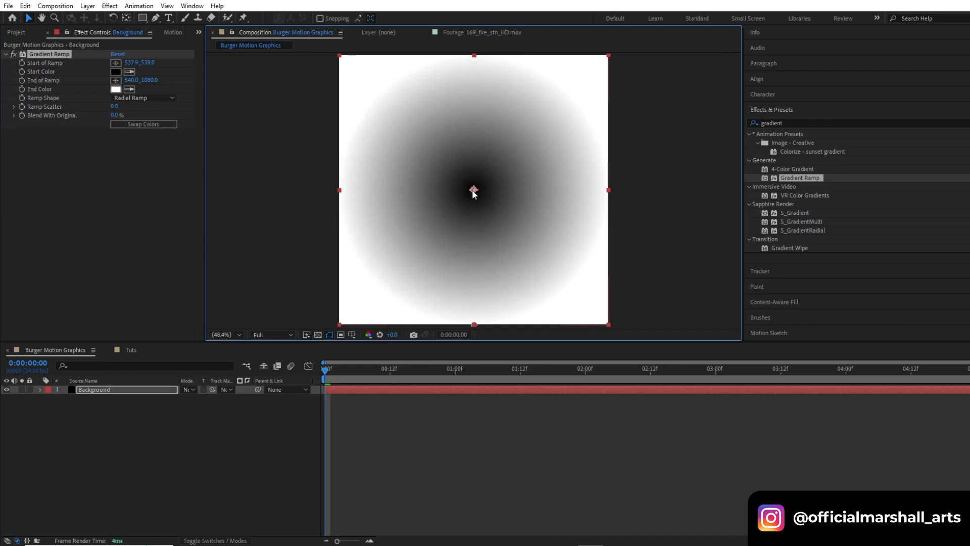
# Step: Set the gradient's start color to FFE400 and its end color to FF9308
pyautogui.click(116, 71)
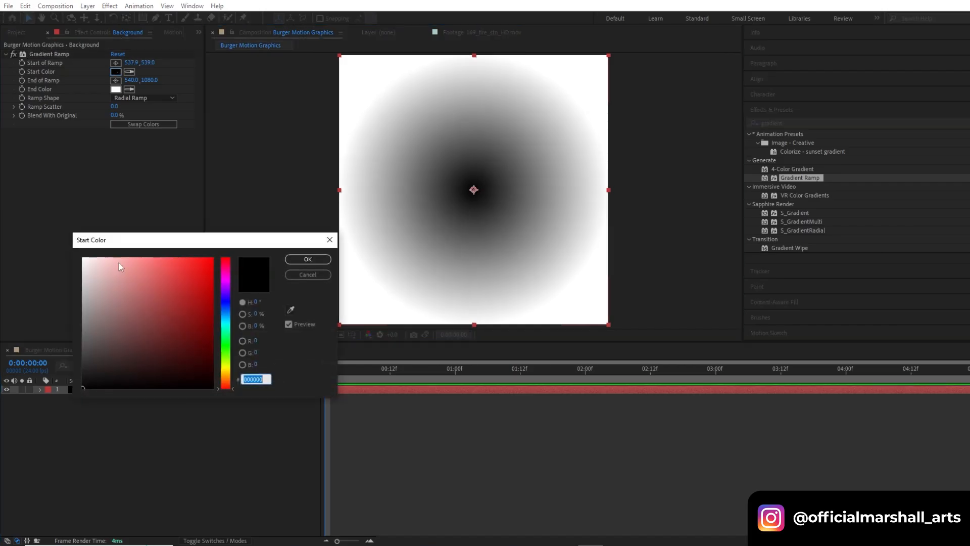
pyautogui.write('FFE400')
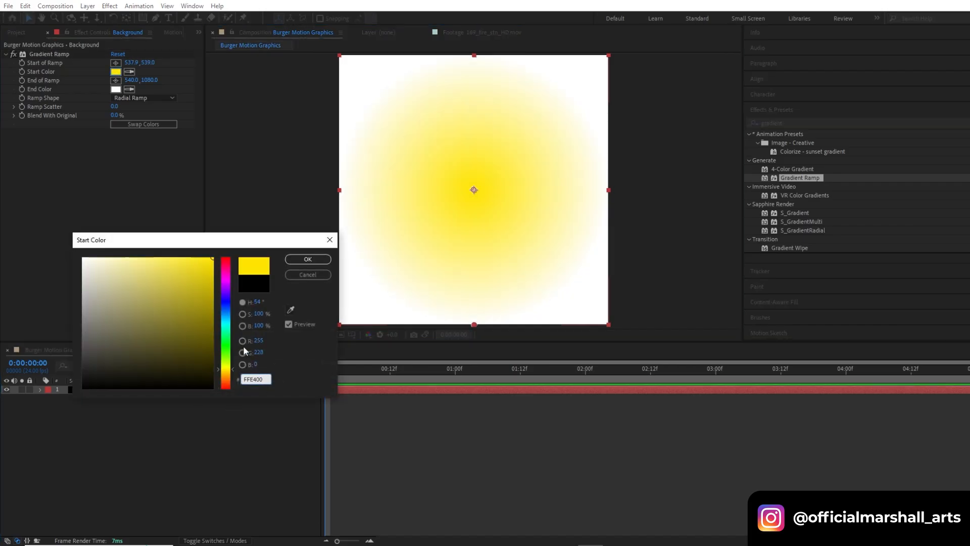
pyautogui.click(313, 259)
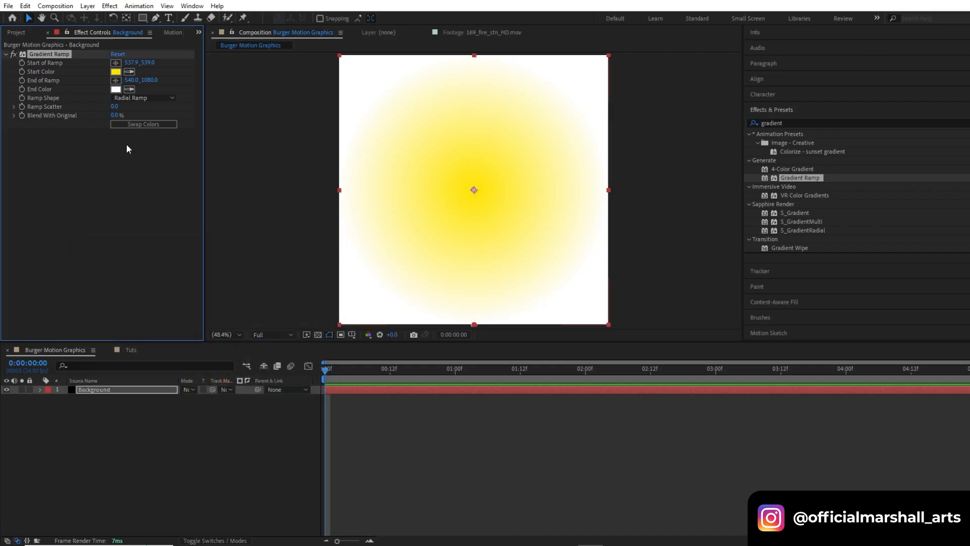
pyautogui.click(116, 89)
pyautogui.write('FF9908')
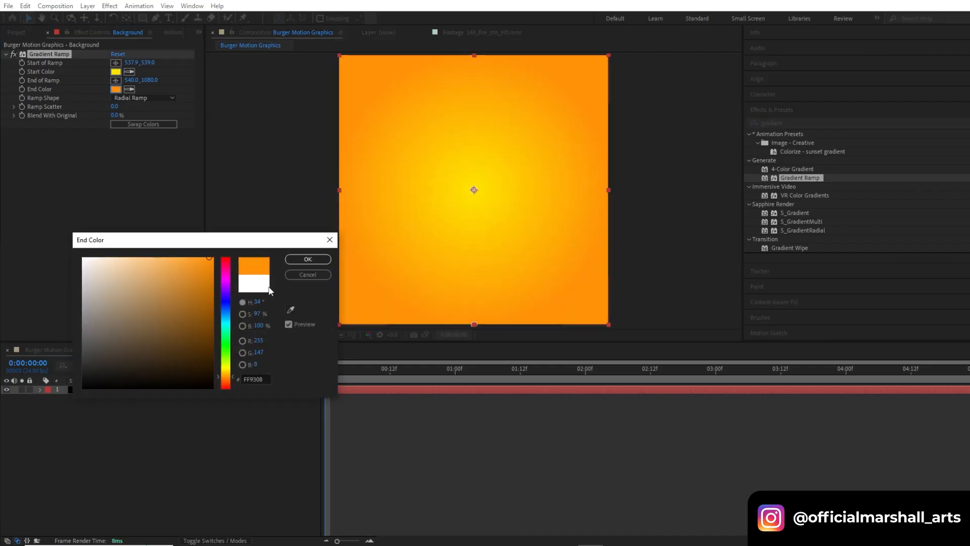
pyautogui.click(305, 259)
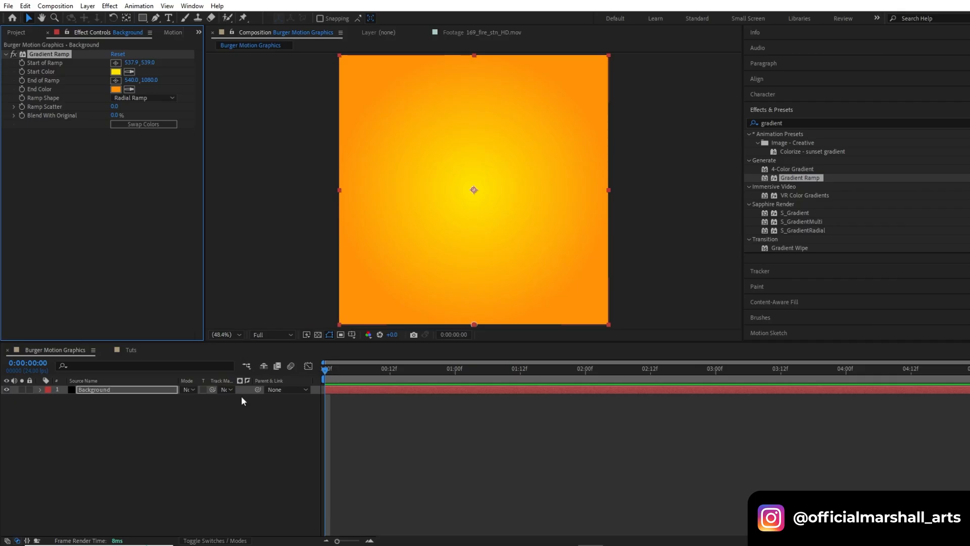
# Step: Preview the Wooden Table.png footage and add it to the composition above the Background layer
pyautogui.click(19, 32)
pyautogui.doubleClick(32, 125)
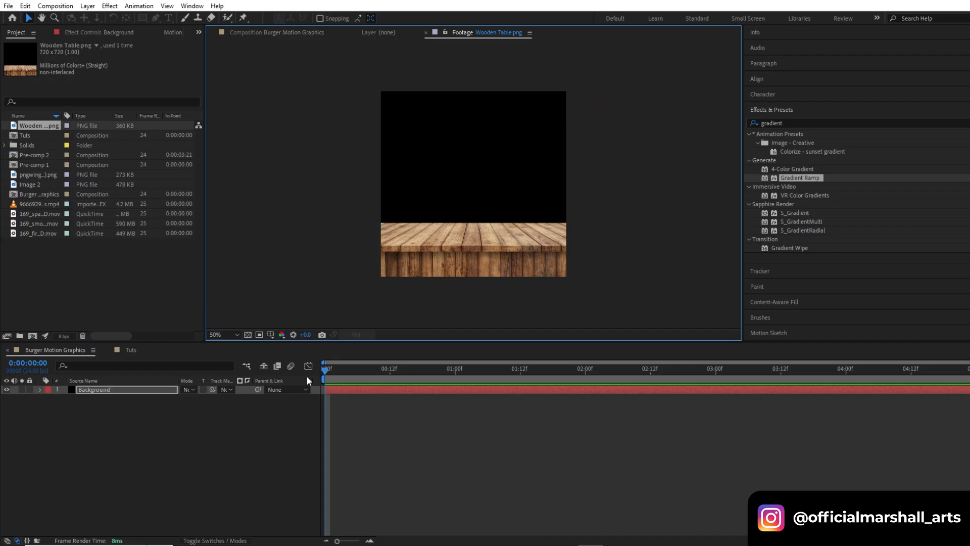
pyautogui.click(246, 35)
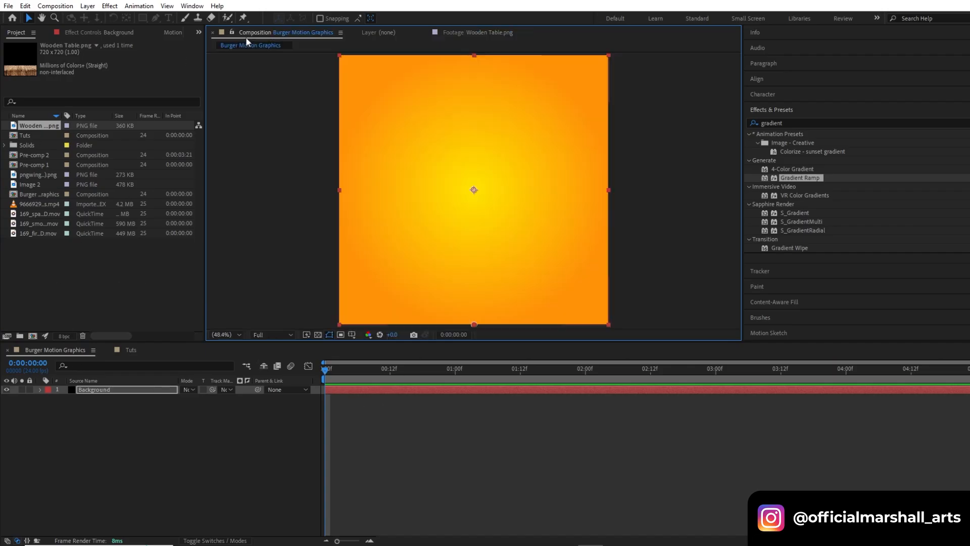
pyautogui.moveTo(45, 129); pyautogui.dragTo(126, 387)
# Step: Scale the wooden table layer up proportionally until the table spans the full width of the frame
pyautogui.press('s')
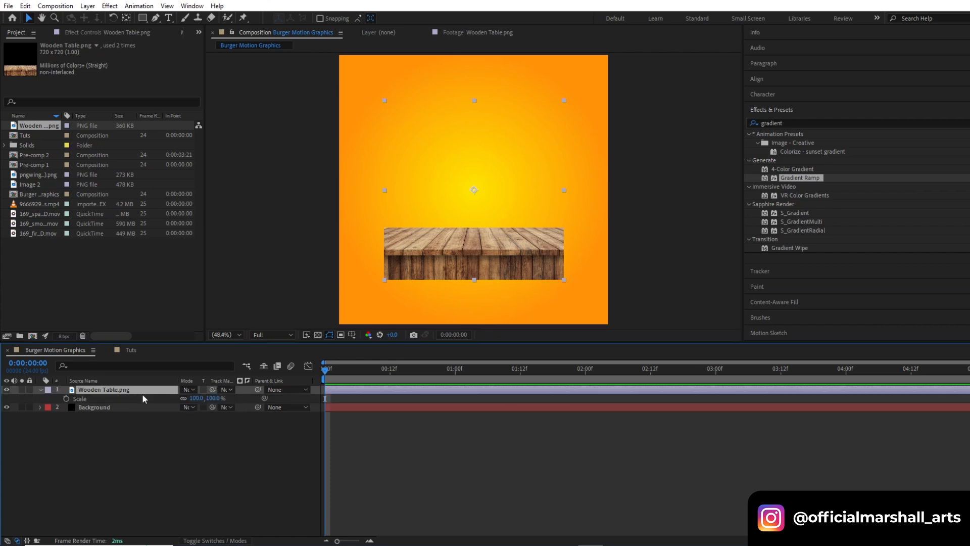
pyautogui.moveTo(196, 398); pyautogui.dragTo(235, 399)
pyautogui.moveTo(469, 274)
pyautogui.mouseDown()
pyautogui.moveTo(469, 253)
pyautogui.moveTo(458, 285)
pyautogui.mouseUp()
pyautogui.click(40, 389)
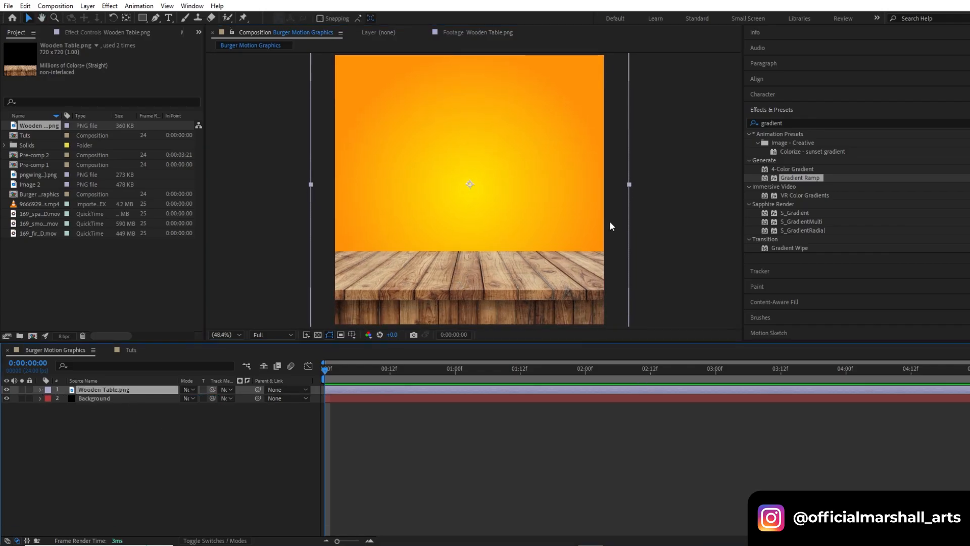
# Step: Find the Curves effect and apply it to the Wooden Table.png layer
pyautogui.doubleClick(773, 123)
pyautogui.write('c')
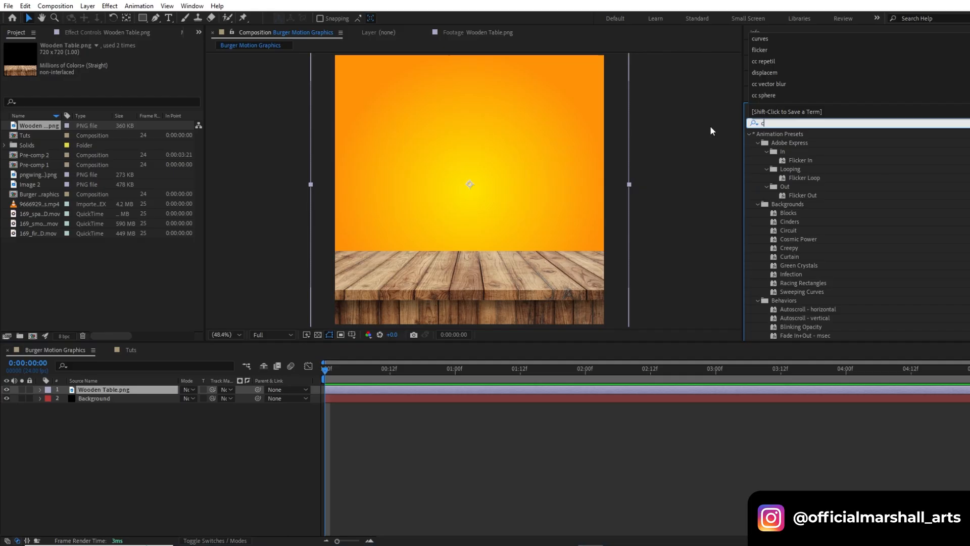
pyautogui.write('urves')
pyautogui.doubleClick(789, 168)
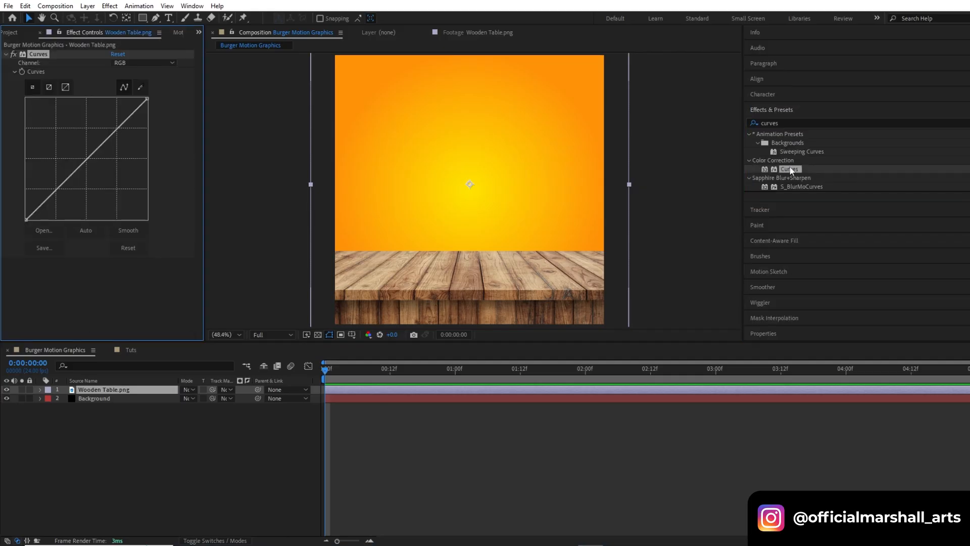
# Step: Shape the table's RGB curve into a gentle S with brighter highlights and darker shadows, and switch the curve channel to Red
pyautogui.moveTo(119, 132); pyautogui.dragTo(112, 118)
pyautogui.moveTo(52, 188); pyautogui.dragTo(50, 202)
pyautogui.click(123, 63)
pyautogui.click(123, 73)
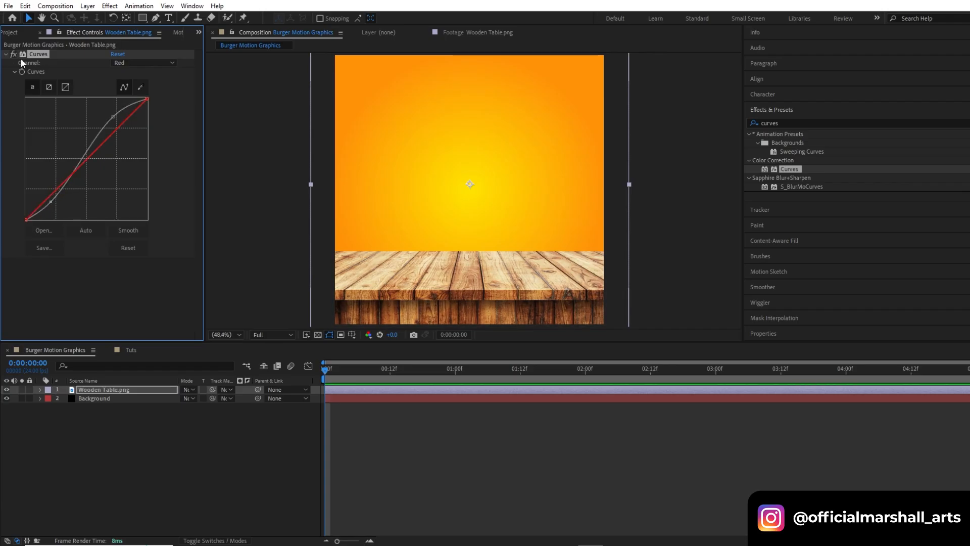
pyautogui.click(6, 54)
# Step: Lock the Wooden Table.png and Background layers
pyautogui.click(77, 397)
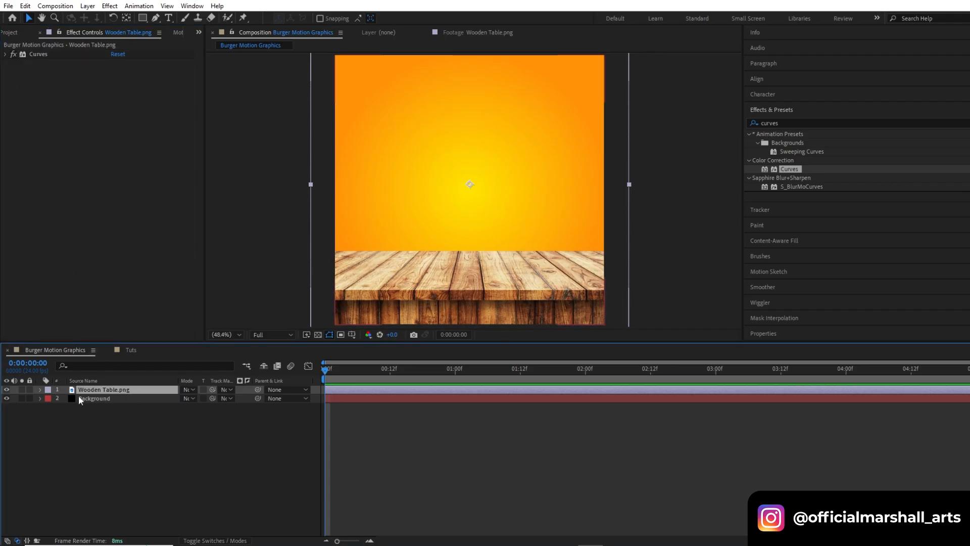
pyautogui.click(29, 390)
pyautogui.click(29, 398)
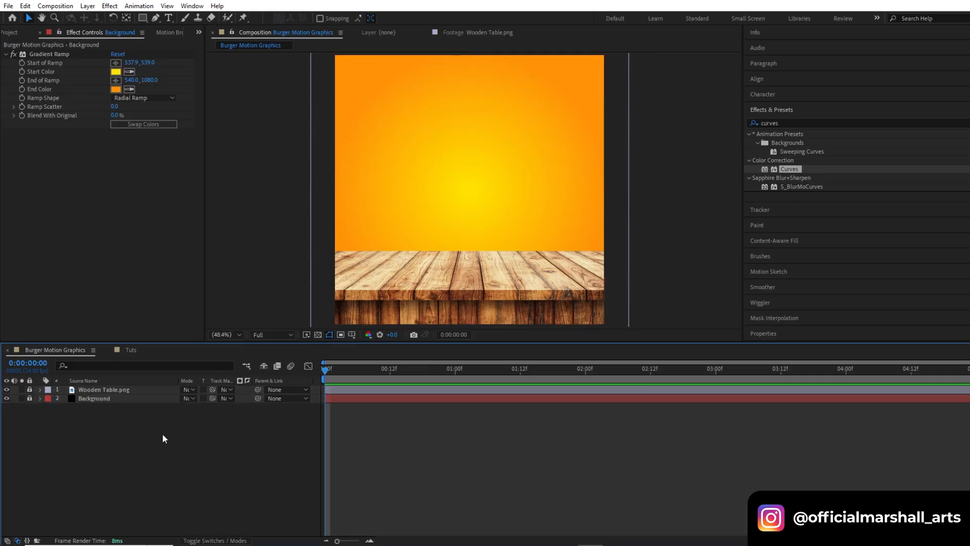
# Step: Add the Image 2 burger picture as the uppermost layer and move it up so it floats above the table
pyautogui.click(16, 32)
pyautogui.doubleClick(30, 183)
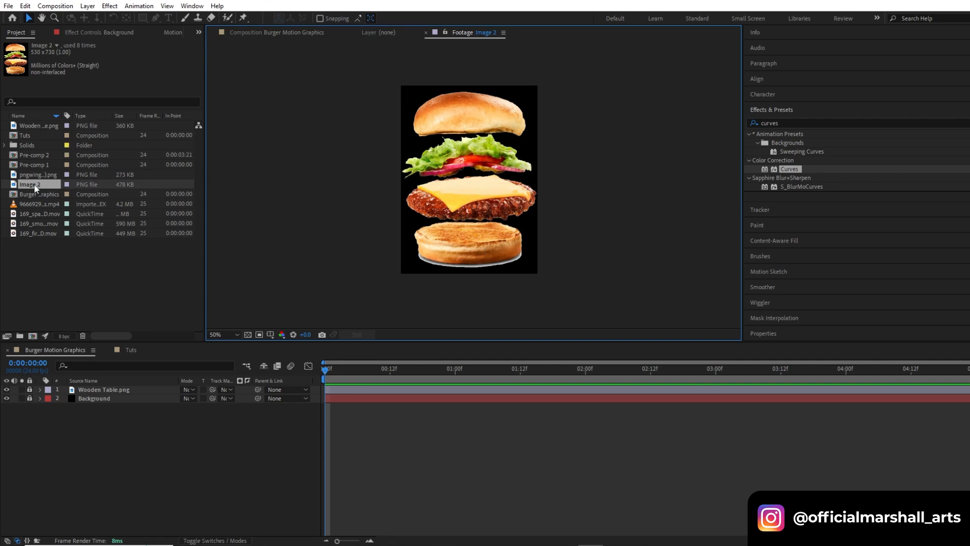
pyautogui.moveTo(32, 184); pyautogui.dragTo(102, 389)
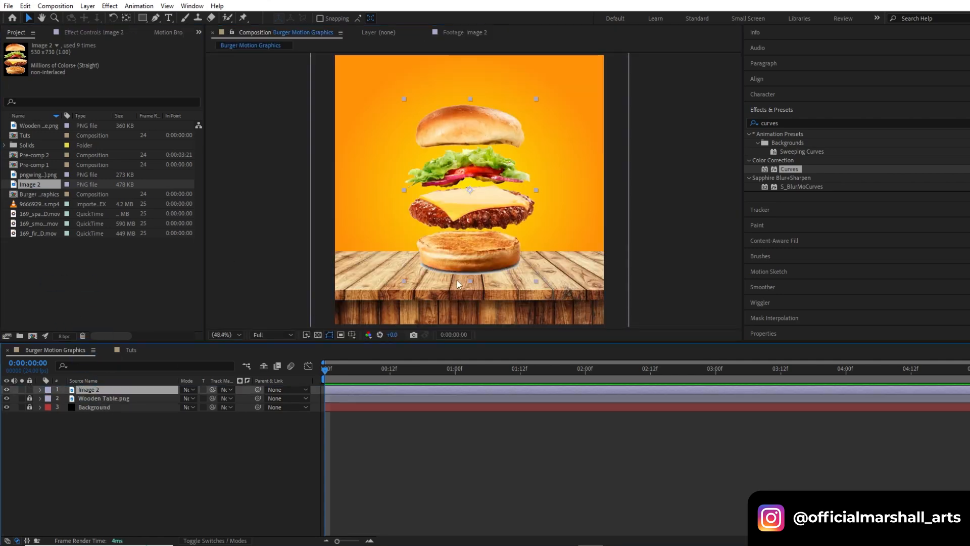
pyautogui.moveTo(462, 232); pyautogui.dragTo(462, 202)
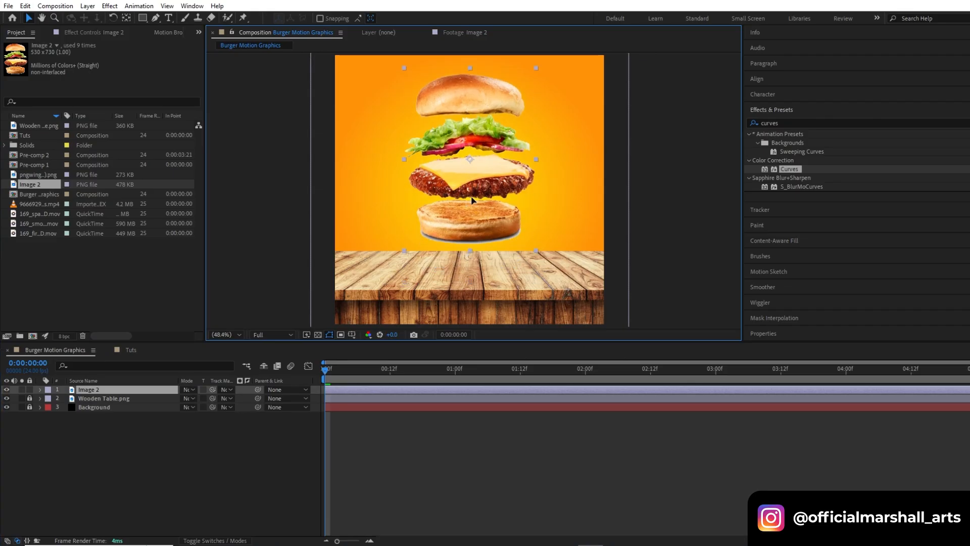
# Step: Duplicate the Image 2 layer three times and hide the upper three of the four copies
pyautogui.scroll(3, 474, 234)
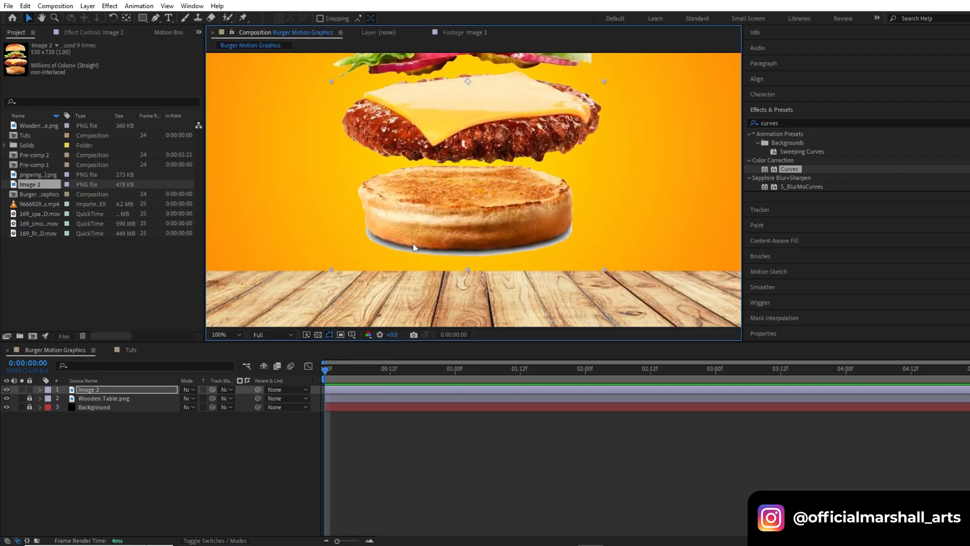
pyautogui.click(341, 389)
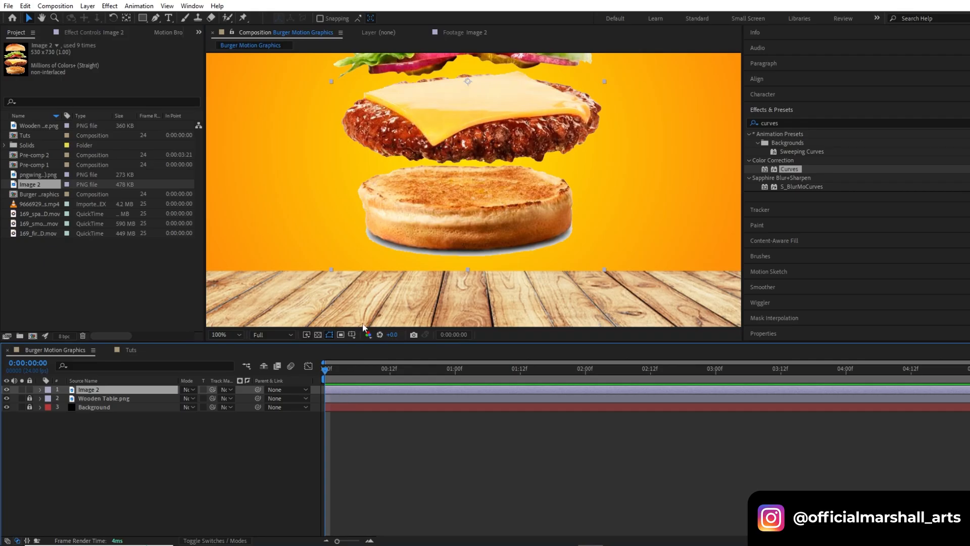
pyautogui.scroll(-2, 387, 271)
pyautogui.moveTo(409, 217); pyautogui.dragTo(414, 219)
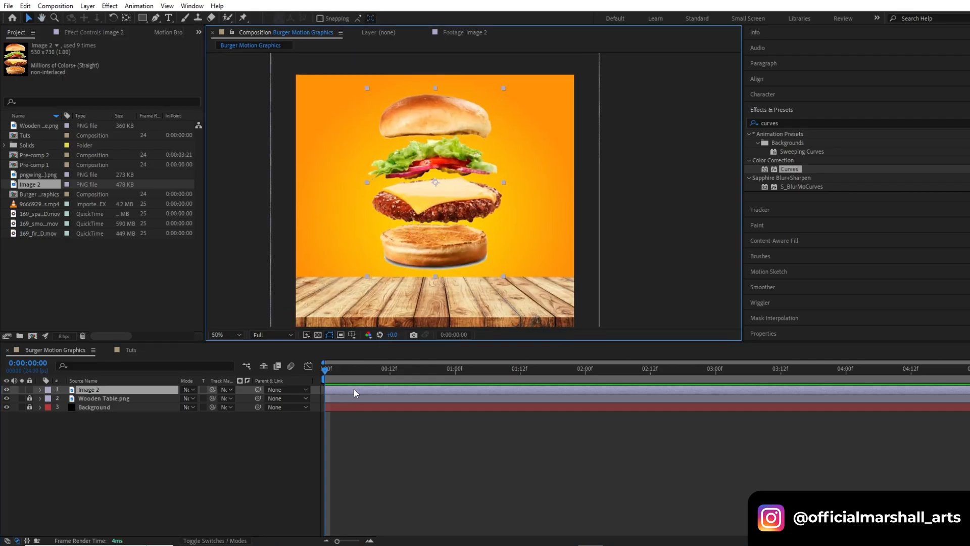
pyautogui.hotkey('ctrl', 'd')
pyautogui.hotkey('ctrl', 'd')
pyautogui.hotkey('ctrl', 'd')
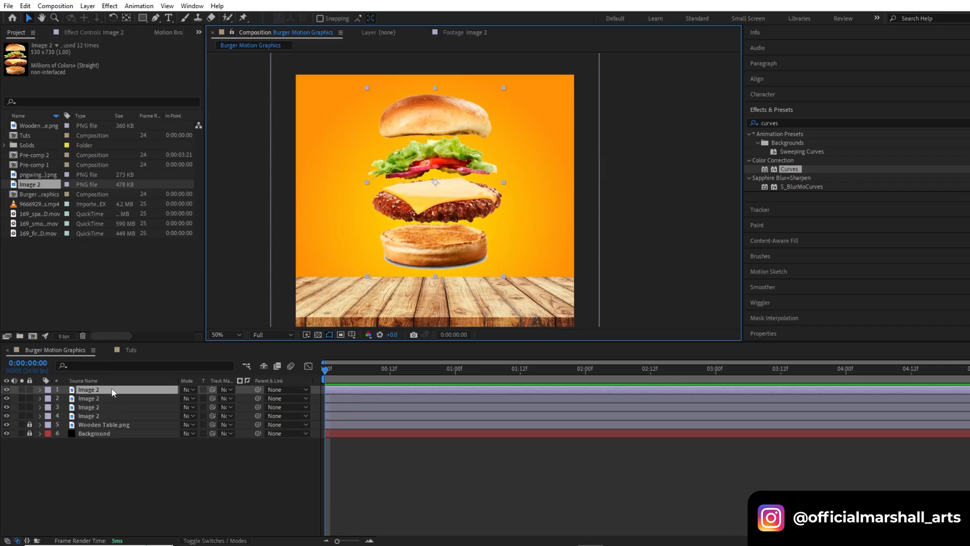
pyautogui.moveTo(7, 390); pyautogui.dragTo(6, 407)
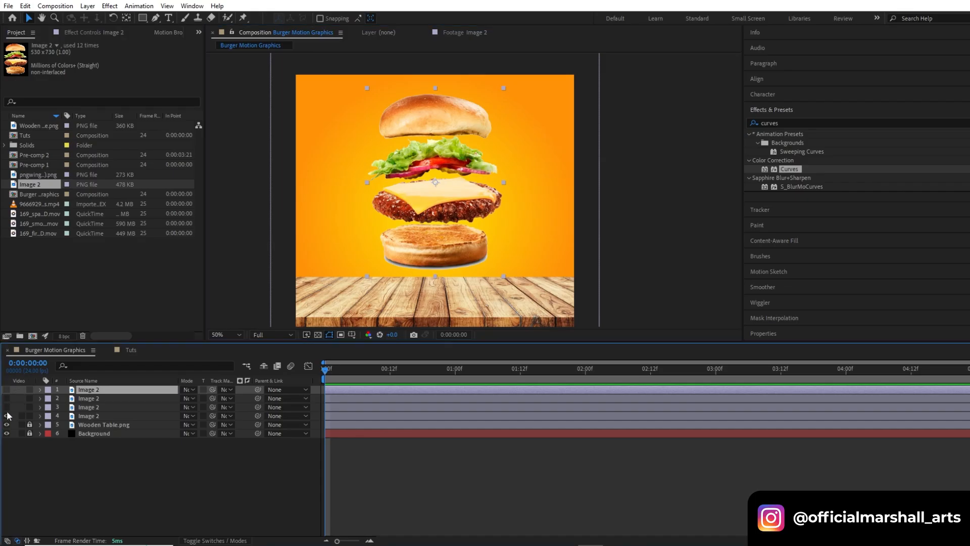
# Step: Start a Pen tool mask on the lowest Image 2 layer, tracing the upper edge and right side of the bottom bun
pyautogui.click(88, 416)
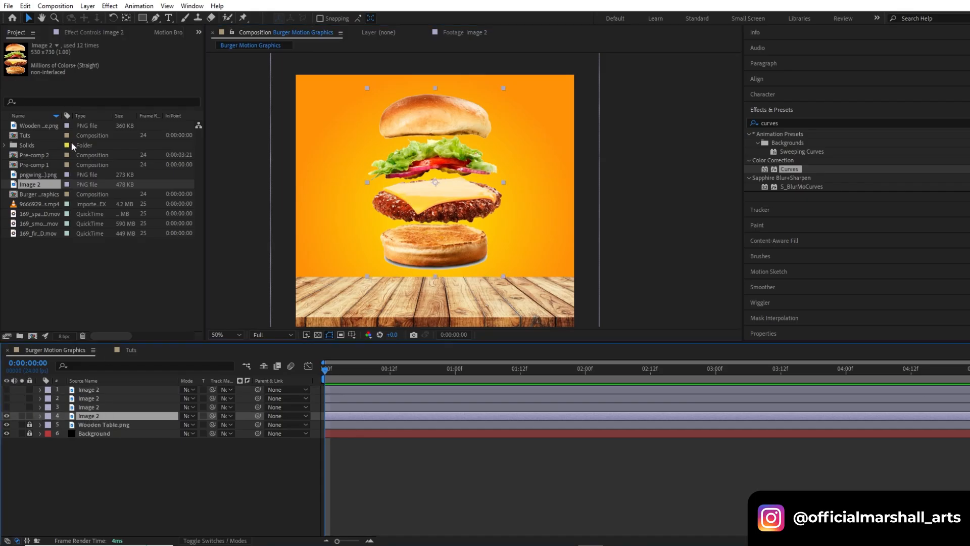
pyautogui.click(156, 18)
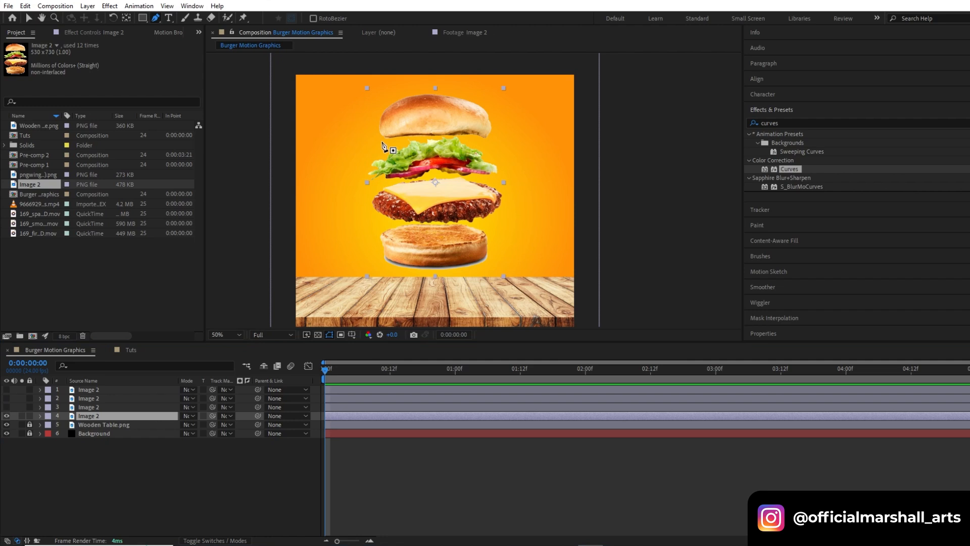
pyautogui.scroll(4, 342, 218)
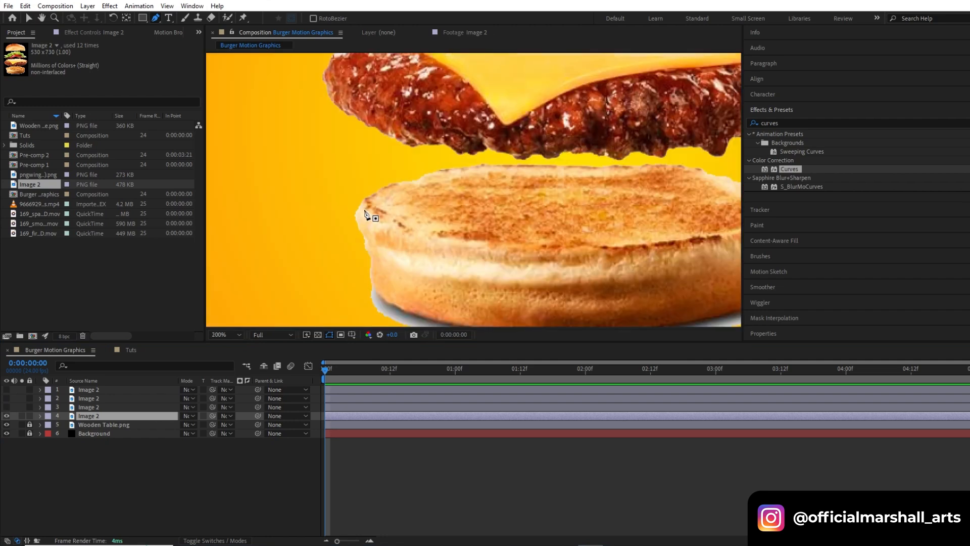
pyautogui.click(327, 192)
pyautogui.moveTo(429, 164); pyautogui.dragTo(438, 162)
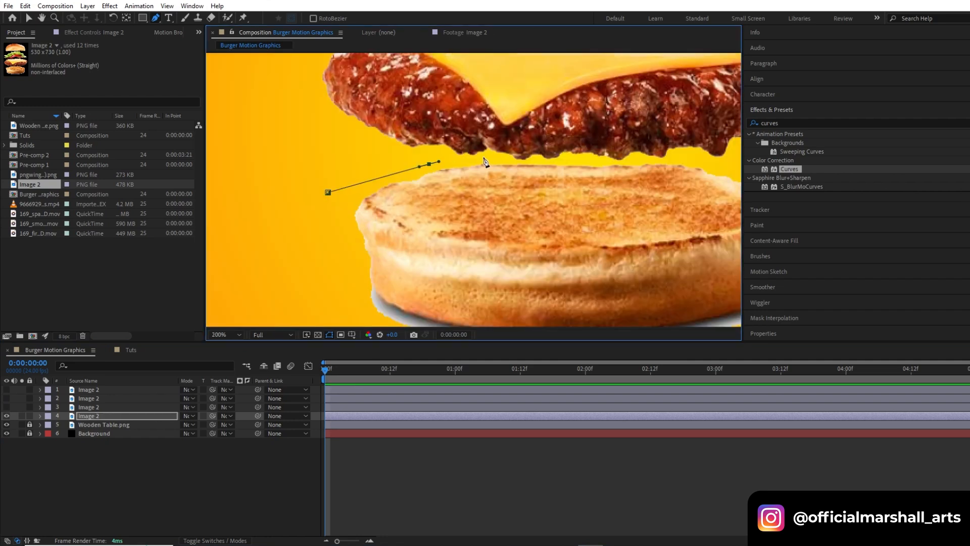
pyautogui.moveTo(557, 161); pyautogui.dragTo(482, 167)
pyautogui.click(436, 169)
pyautogui.moveTo(520, 165); pyautogui.dragTo(524, 164)
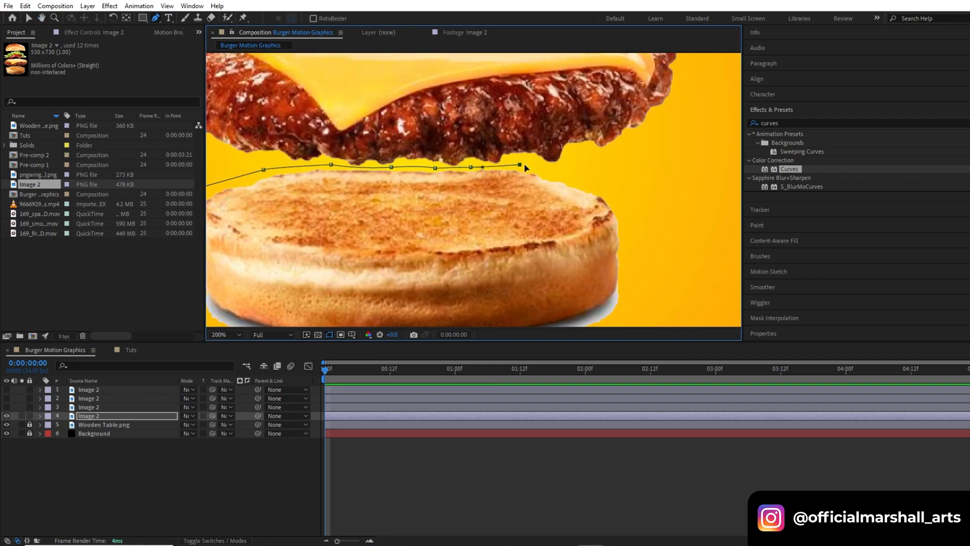
pyautogui.moveTo(580, 180); pyautogui.dragTo(593, 237)
pyautogui.moveTo(546, 269); pyautogui.dragTo(496, 282)
# Step: Continue the mask along the bun's underside and left side, excluding the grey shadow, and close it to isolate the bottom bun
pyautogui.moveTo(433, 278); pyautogui.dragTo(519, 237)
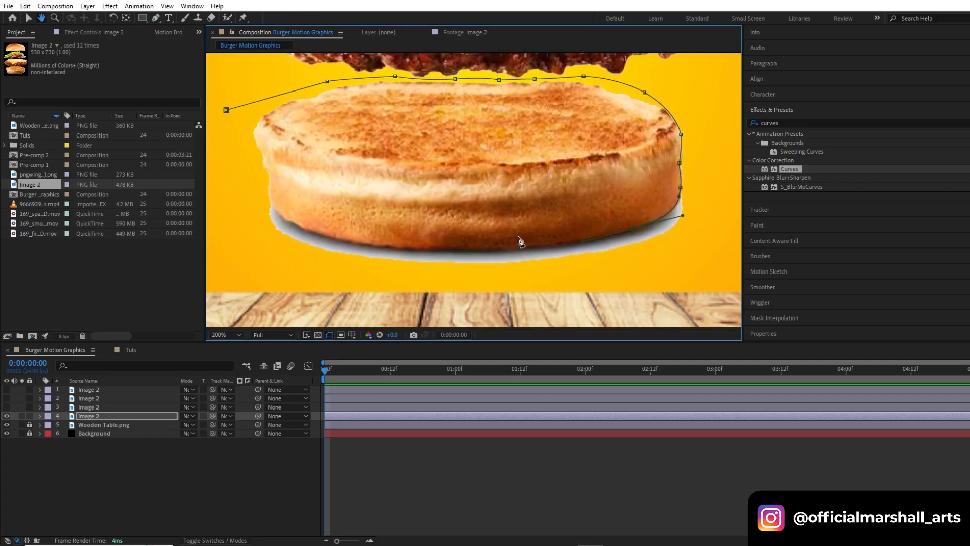
pyautogui.moveTo(429, 252); pyautogui.dragTo(380, 246)
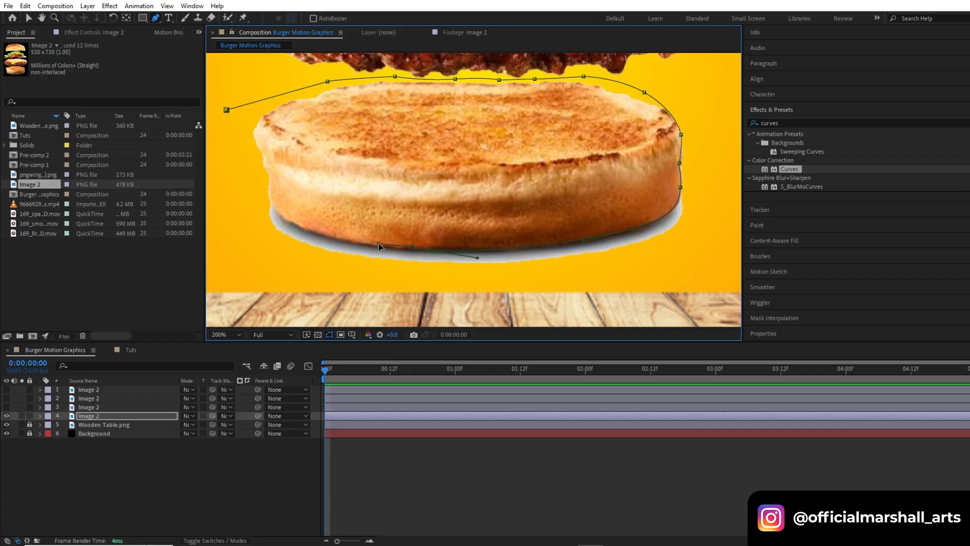
pyautogui.moveTo(278, 212); pyautogui.dragTo(271, 179)
pyautogui.moveTo(268, 168); pyautogui.dragTo(265, 166)
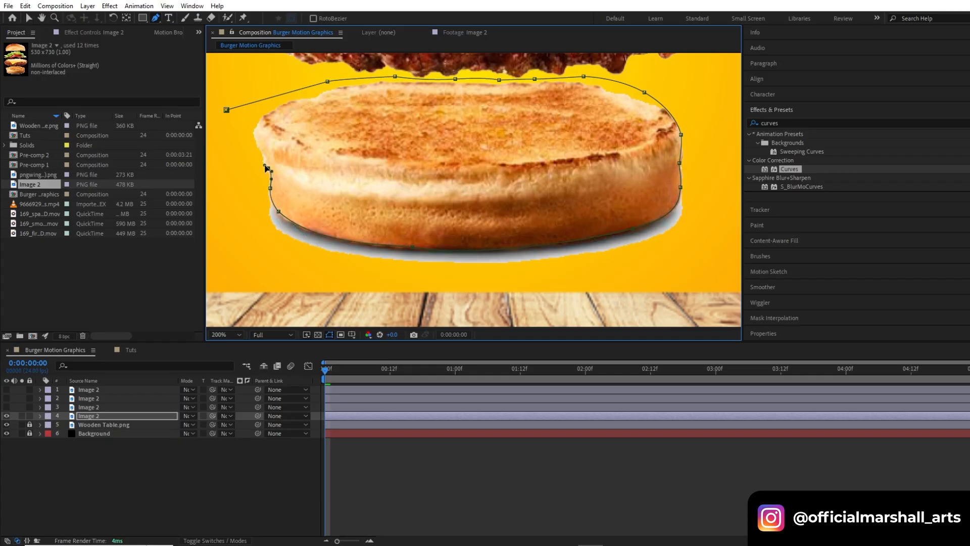
pyautogui.scroll(2, 263, 172)
pyautogui.click(279, 123)
pyautogui.moveTo(268, 92); pyautogui.dragTo(285, 236)
pyautogui.moveTo(258, 151); pyautogui.dragTo(272, 130)
pyautogui.scroll(-2, 275, 126)
pyautogui.moveTo(287, 118); pyautogui.dragTo(275, 238)
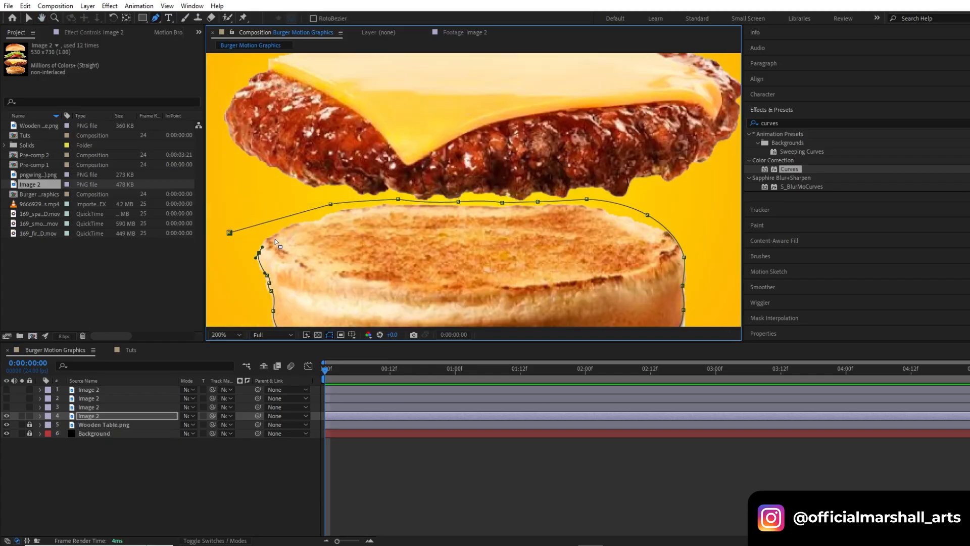
pyautogui.click(229, 233)
pyautogui.scroll(-1, 390, 265)
pyautogui.click(380, 470)
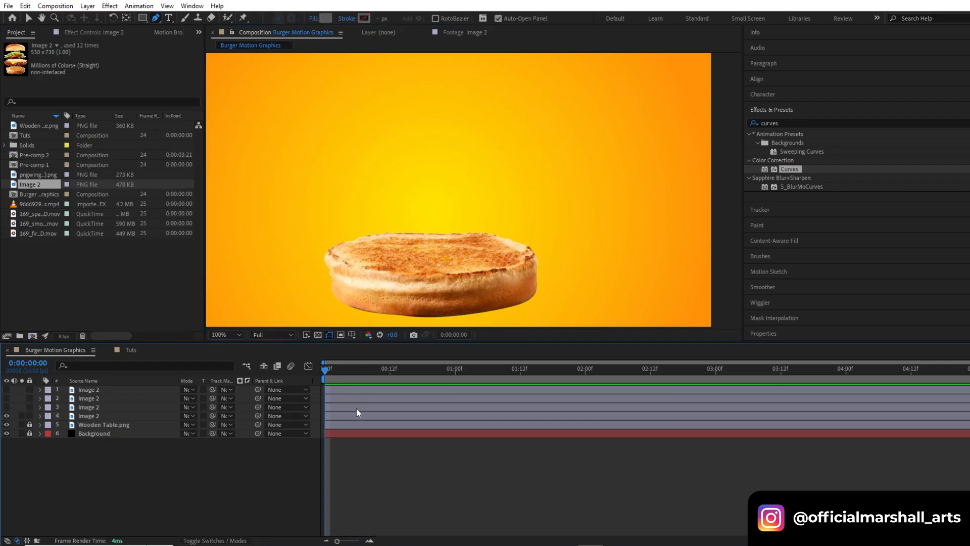
# Step: Show the third Image 2 layer and trace a mask path beneath the cheese-topped patty, between it and the bottom bun
pyautogui.click(41, 409)
pyautogui.click(7, 407)
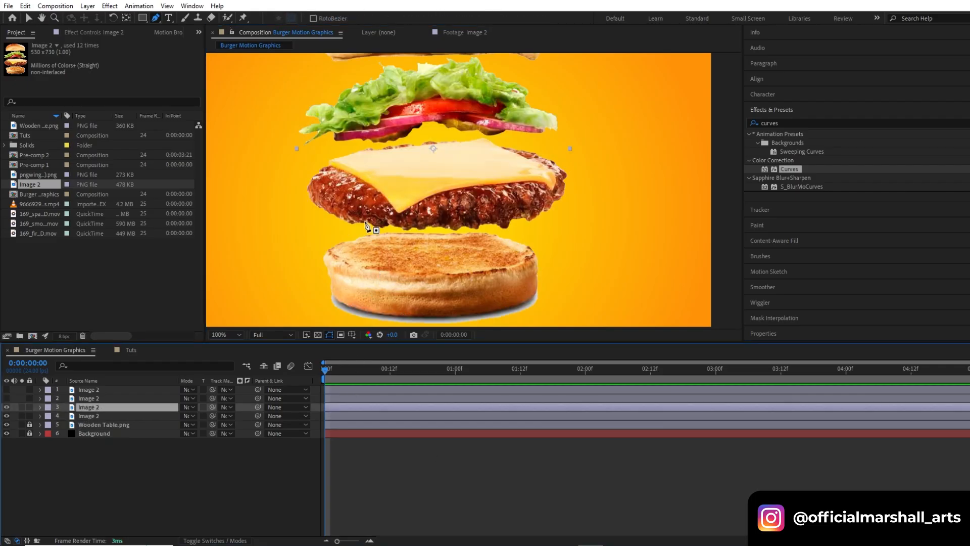
pyautogui.scroll(1, 333, 245)
pyautogui.moveTo(332, 239); pyautogui.dragTo(349, 246)
pyautogui.moveTo(414, 250); pyautogui.dragTo(421, 249)
pyautogui.click(480, 249)
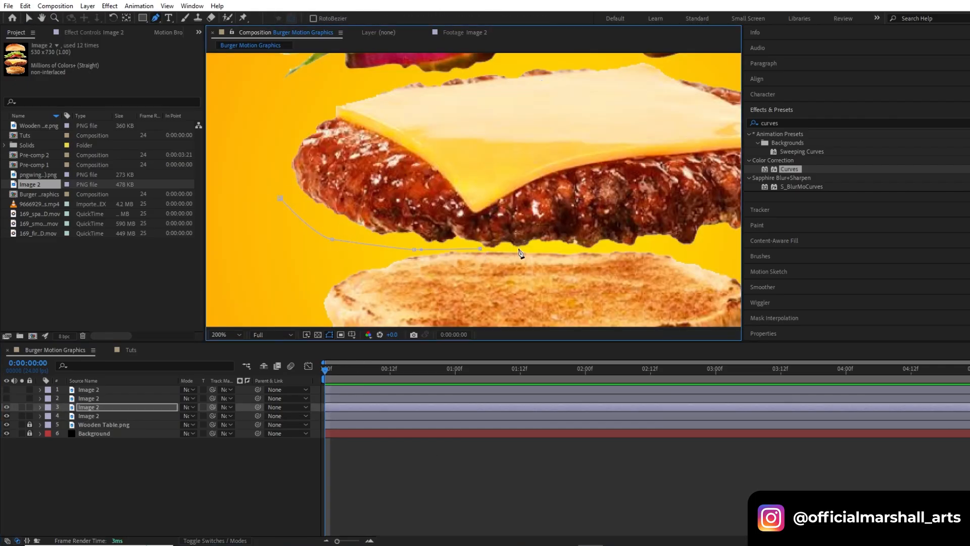
pyautogui.click(575, 249)
pyautogui.click(599, 248)
pyautogui.click(636, 248)
pyautogui.click(685, 248)
pyautogui.click(719, 253)
# Step: Carry the mask around the patty's right side and over the cheese, and close it to isolate the patty with cheese
pyautogui.moveTo(719, 254); pyautogui.dragTo(445, 266)
pyautogui.click(494, 240)
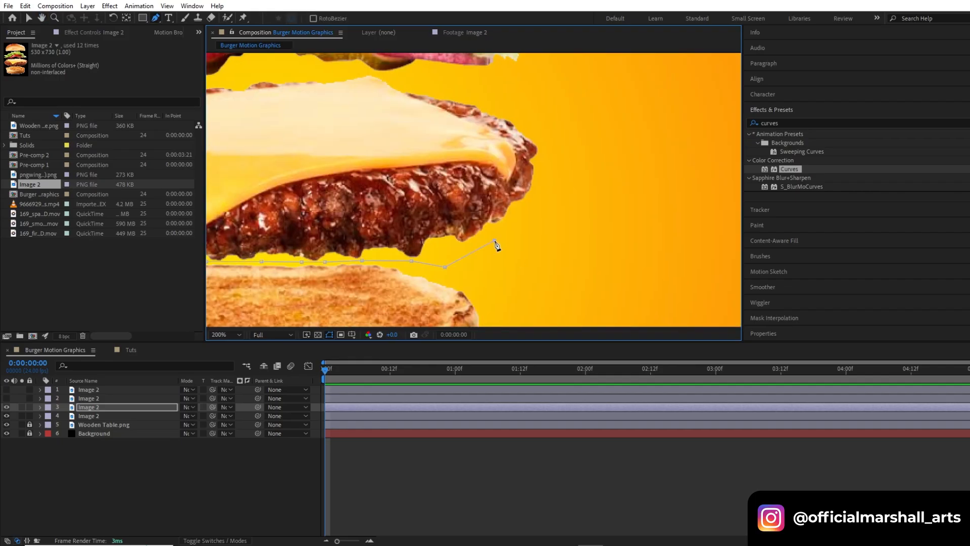
pyautogui.moveTo(390, 80); pyautogui.dragTo(567, 151)
pyautogui.click(439, 141)
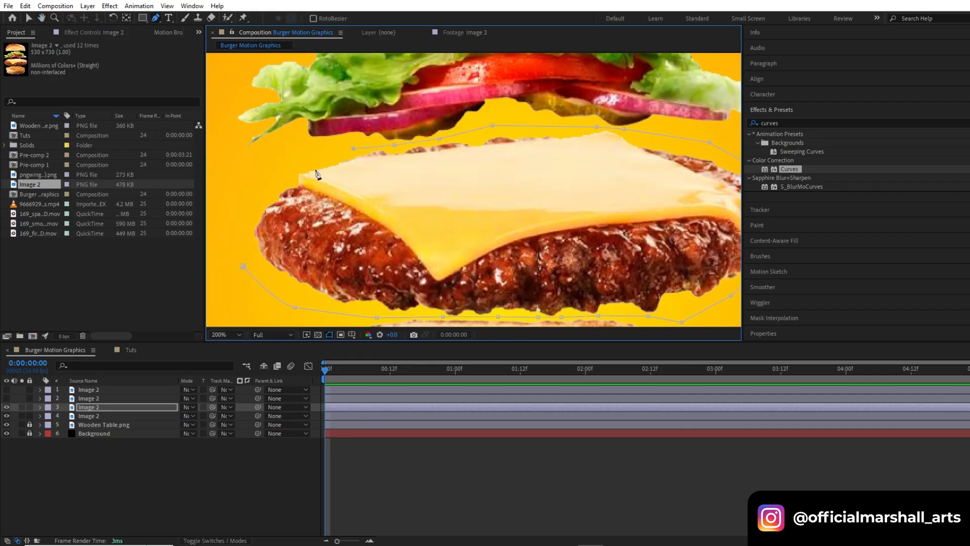
pyautogui.click(243, 266)
pyautogui.scroll(-1, 437, 231)
# Step: Show the second Image 2 layer and trace a mask path under the lettuce, tomato and onion, from right to left
pyautogui.click(238, 398)
pyautogui.click(6, 398)
pyautogui.moveTo(472, 192); pyautogui.dragTo(464, 208)
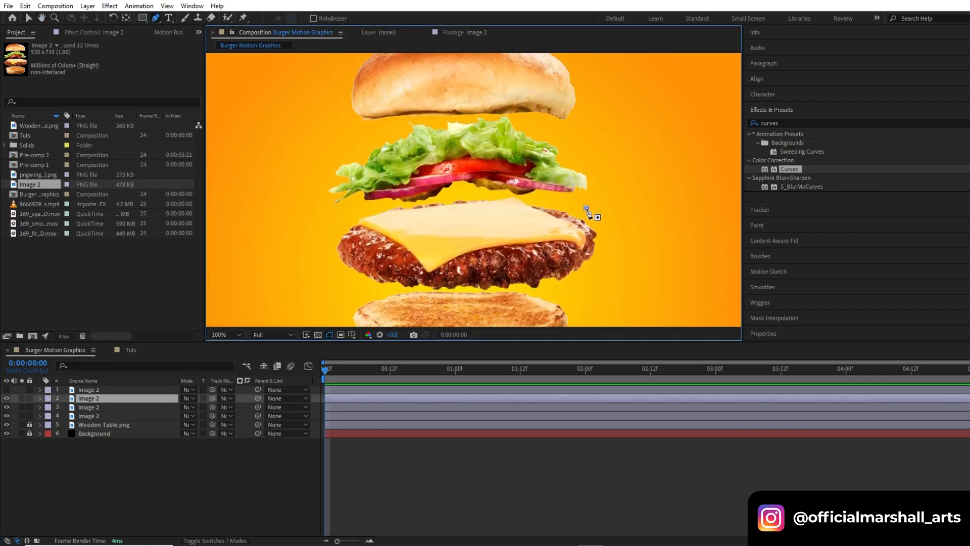
pyautogui.click(586, 208)
pyautogui.click(536, 200)
pyautogui.click(510, 195)
pyautogui.click(476, 193)
pyautogui.click(433, 200)
pyautogui.click(410, 205)
pyautogui.click(379, 202)
pyautogui.click(336, 210)
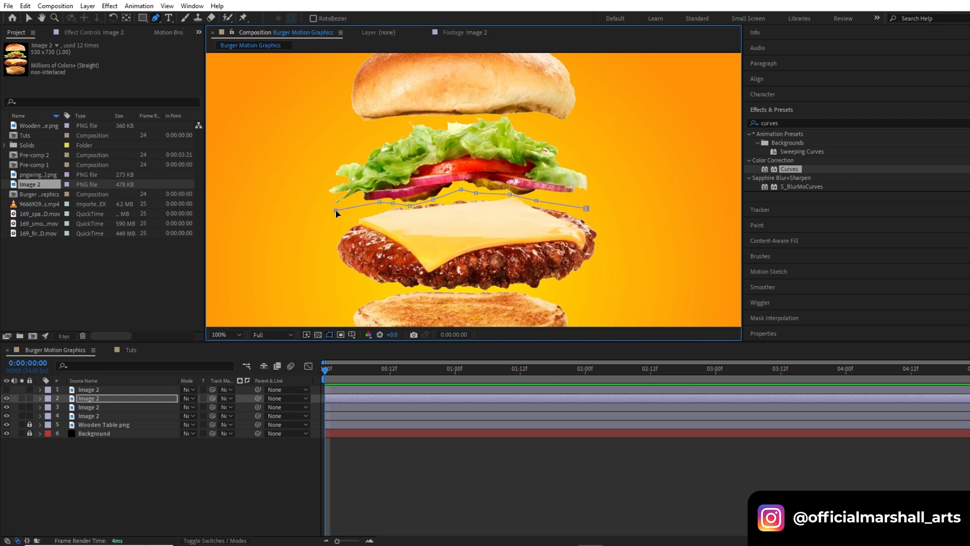
# Step: Continue the mask up around the lettuce's left end and along its upper edge, just below the top bun
pyautogui.click(308, 208)
pyautogui.click(329, 157)
pyautogui.click(389, 129)
pyautogui.click(436, 121)
pyautogui.click(460, 120)
pyautogui.click(491, 117)
pyautogui.scroll(2, 500, 117)
pyautogui.click(501, 110)
pyautogui.click(548, 110)
pyautogui.click(596, 153)
# Step: Finish the mask down the lettuce's right side, close it to isolate the vegetables, and nudge its leftmost point
pyautogui.scroll(-1, 582, 187)
pyautogui.moveTo(582, 186); pyautogui.dragTo(499, 142)
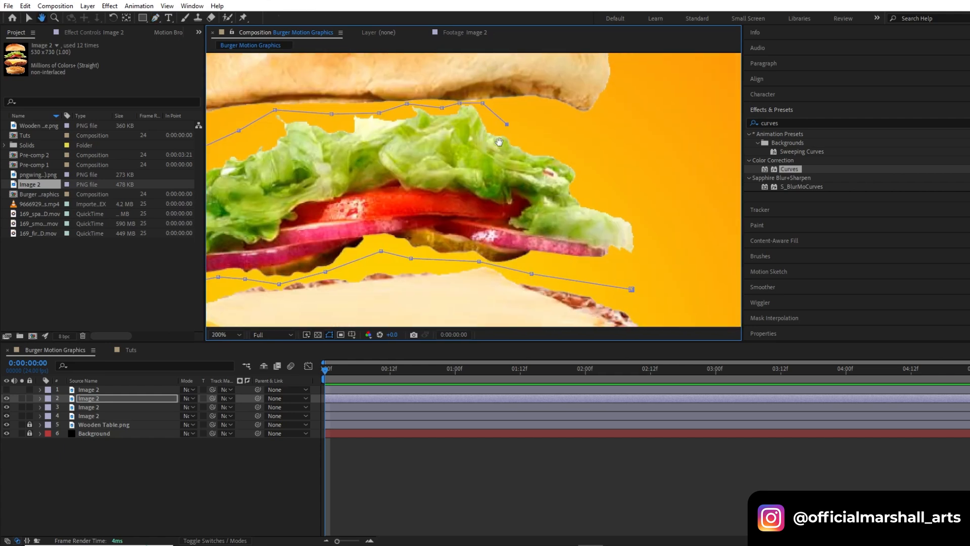
pyautogui.click(524, 142)
pyautogui.click(563, 156)
pyautogui.click(608, 182)
pyautogui.click(650, 246)
pyautogui.click(631, 289)
pyautogui.scroll(-2, 631, 290)
pyautogui.moveTo(374, 237); pyautogui.dragTo(380, 233)
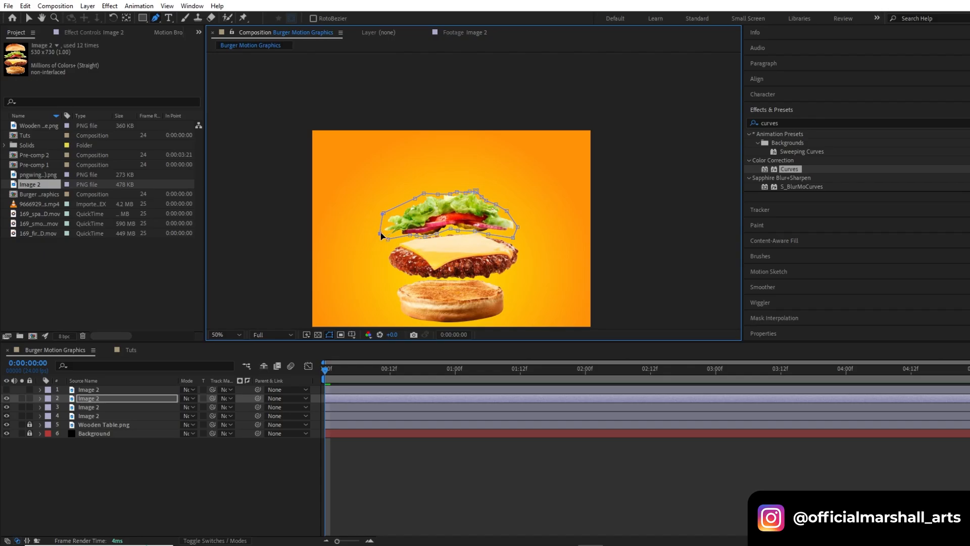
# Step: Show the uppermost Image 2 layer and trace a mask path along the underside of the top bun, from right to left
pyautogui.click(362, 390)
pyautogui.click(7, 390)
pyautogui.scroll(2, 455, 203)
pyautogui.click(627, 167)
pyautogui.click(571, 153)
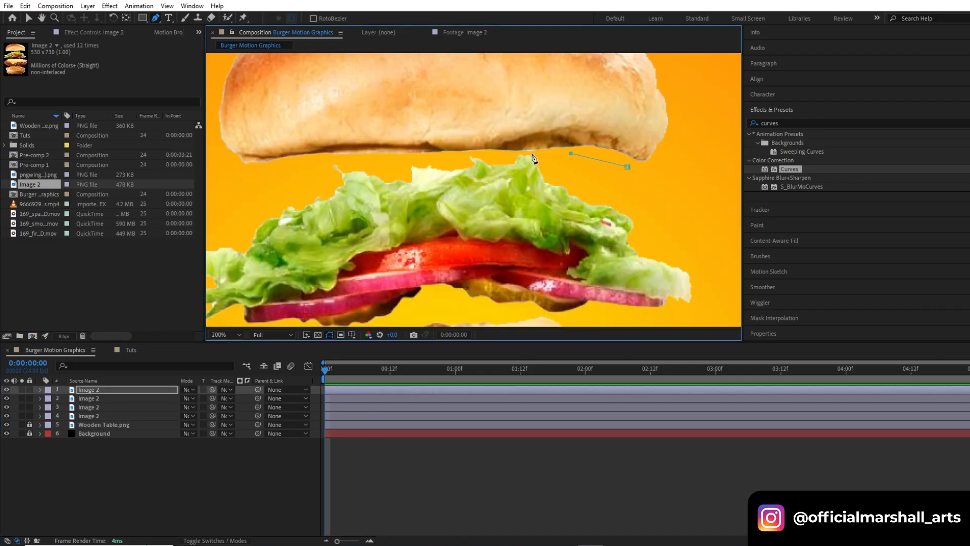
pyautogui.click(535, 153)
pyautogui.click(501, 154)
pyautogui.click(450, 155)
pyautogui.click(397, 157)
pyautogui.click(329, 162)
pyautogui.click(256, 173)
pyautogui.click(227, 156)
# Step: Continue the mask around the left side, crown and right side of the top bun, and close it to isolate the bun
pyautogui.moveTo(208, 107); pyautogui.dragTo(295, 200)
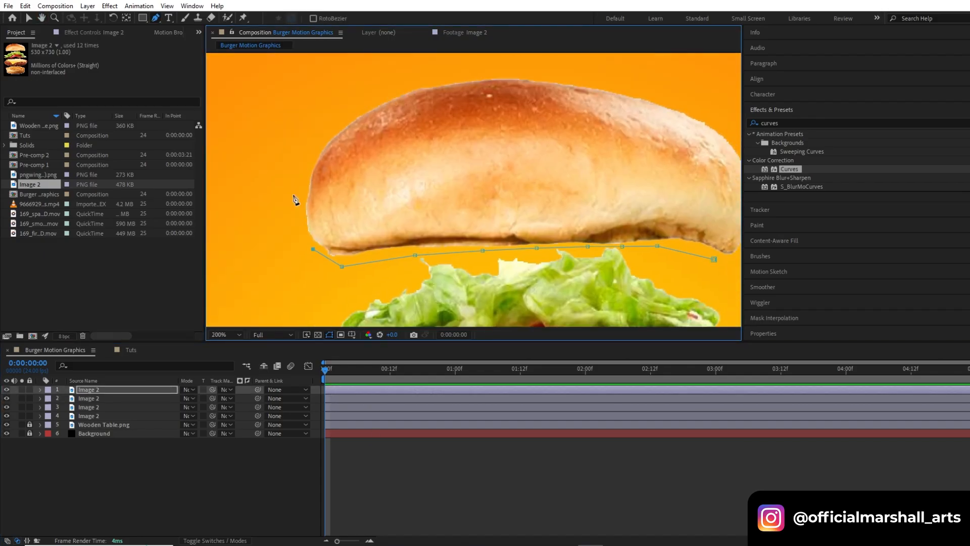
pyautogui.click(292, 195)
pyautogui.click(317, 123)
pyautogui.click(388, 84)
pyautogui.click(483, 70)
pyautogui.moveTo(618, 89); pyautogui.dragTo(428, 88)
pyautogui.click(570, 191)
pyautogui.click(570, 236)
pyautogui.click(548, 259)
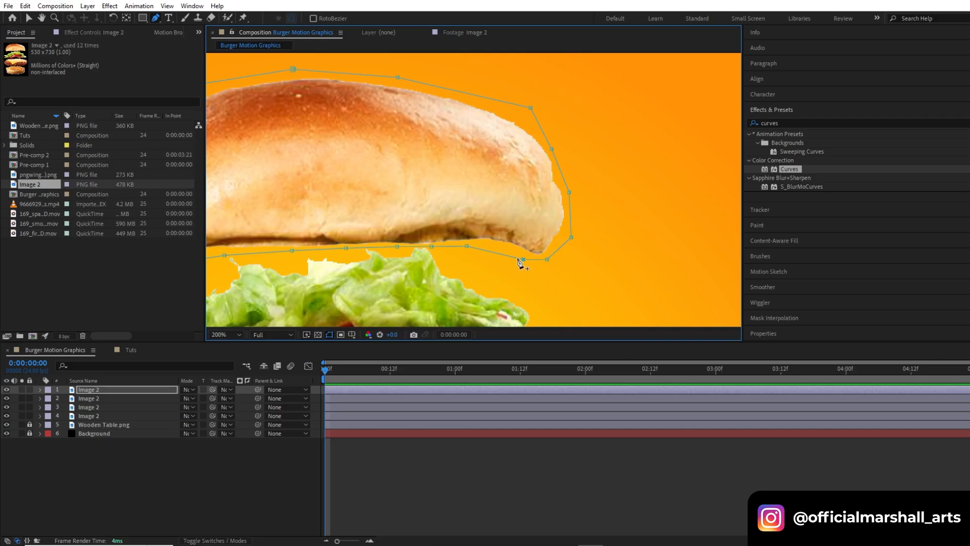
pyautogui.click(522, 259)
pyautogui.scroll(-2, 440, 230)
pyautogui.moveTo(402, 245); pyautogui.dragTo(450, 168)
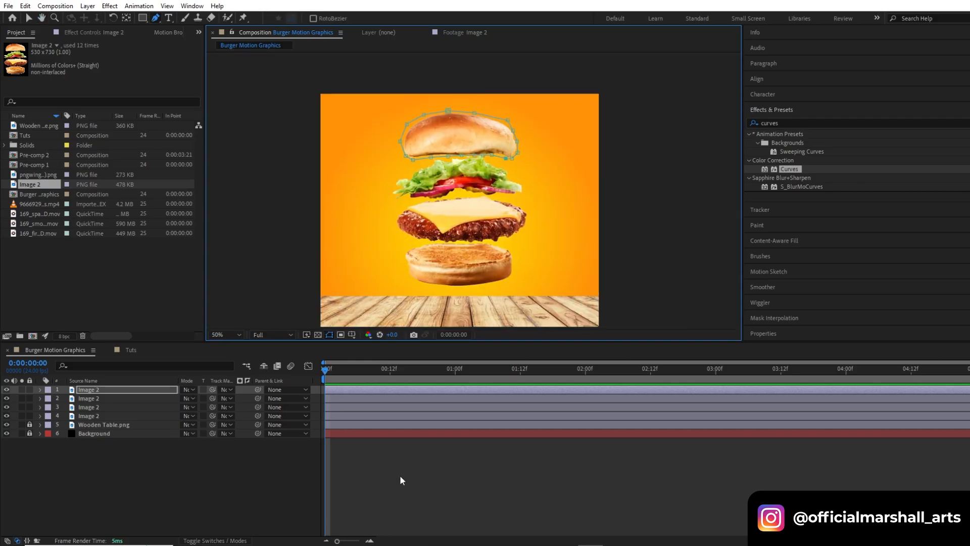
# Step: Solo the four Image 2 layers to check the burger cutouts in isolation, and turn solo off again
pyautogui.click(77, 416)
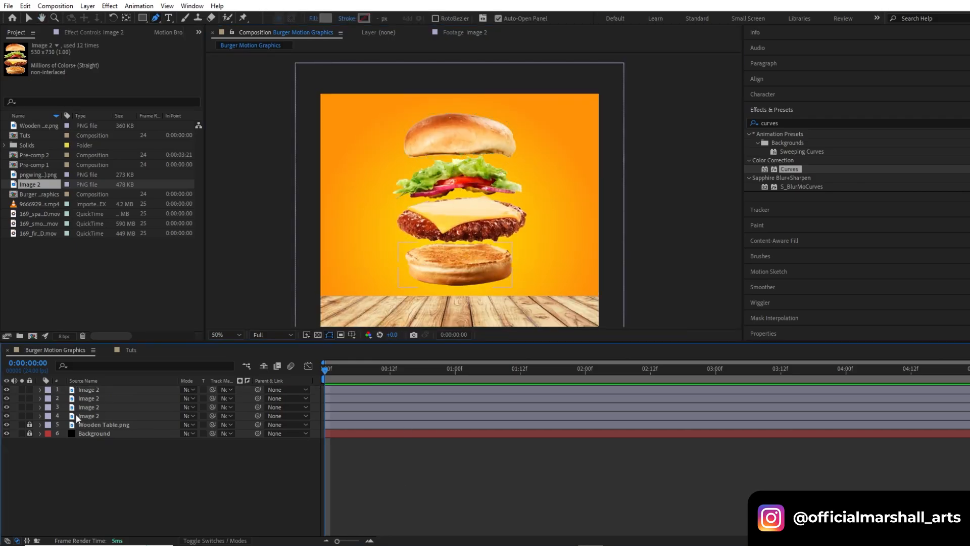
pyautogui.click(22, 390)
pyautogui.click(22, 398)
pyautogui.click(22, 407)
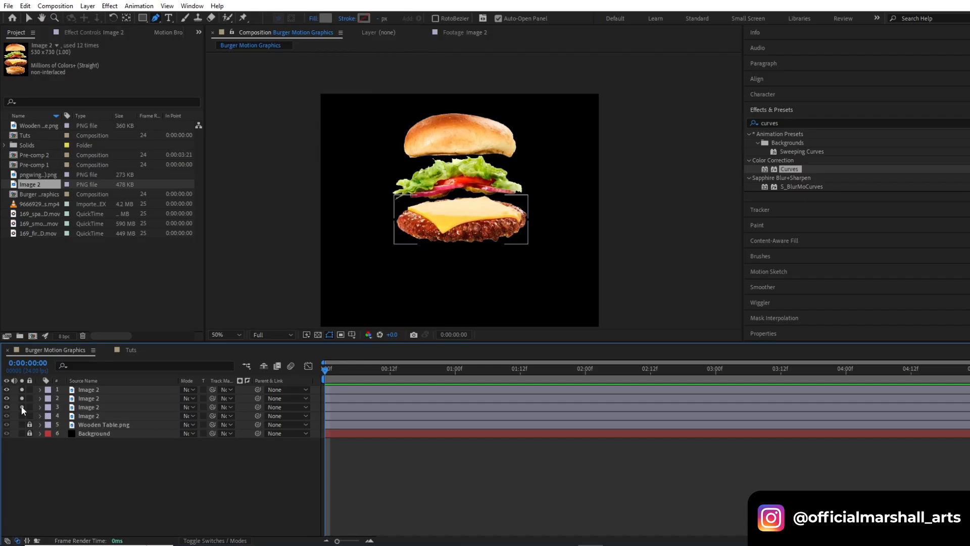
pyautogui.click(20, 416)
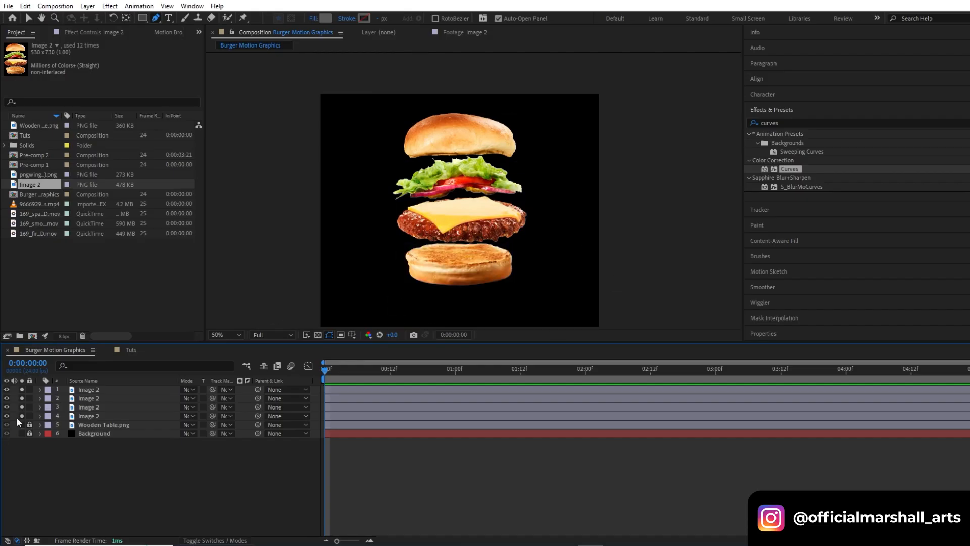
pyautogui.moveTo(22, 415); pyautogui.dragTo(23, 390)
# Step: Assemble the burger by moving the bottom bun down onto the table and stacking the patty, vegetables and top bun on it
pyautogui.moveTo(437, 289); pyautogui.dragTo(466, 270)
pyautogui.press('g')
pyautogui.press('v')
pyautogui.moveTo(470, 199); pyautogui.dragTo(470, 254)
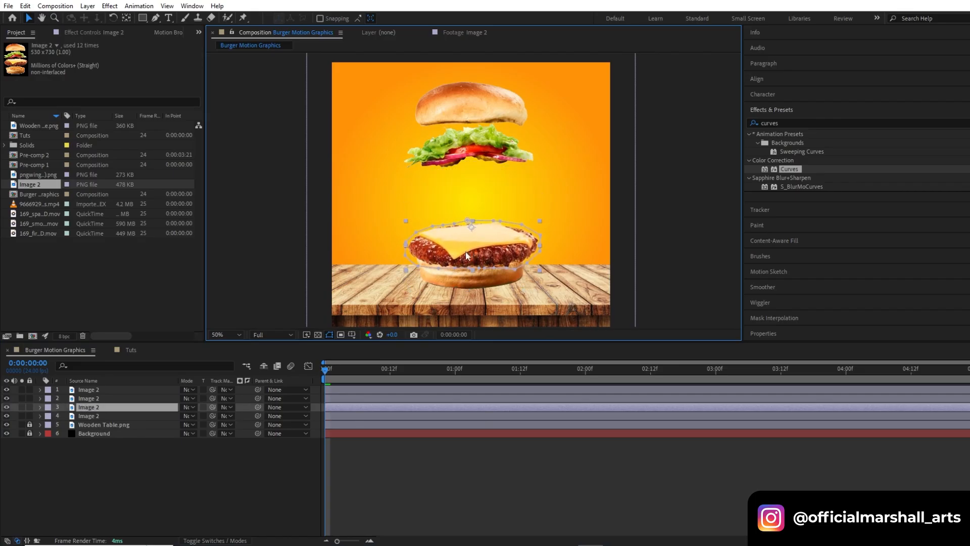
pyautogui.moveTo(459, 154); pyautogui.dragTo(459, 226)
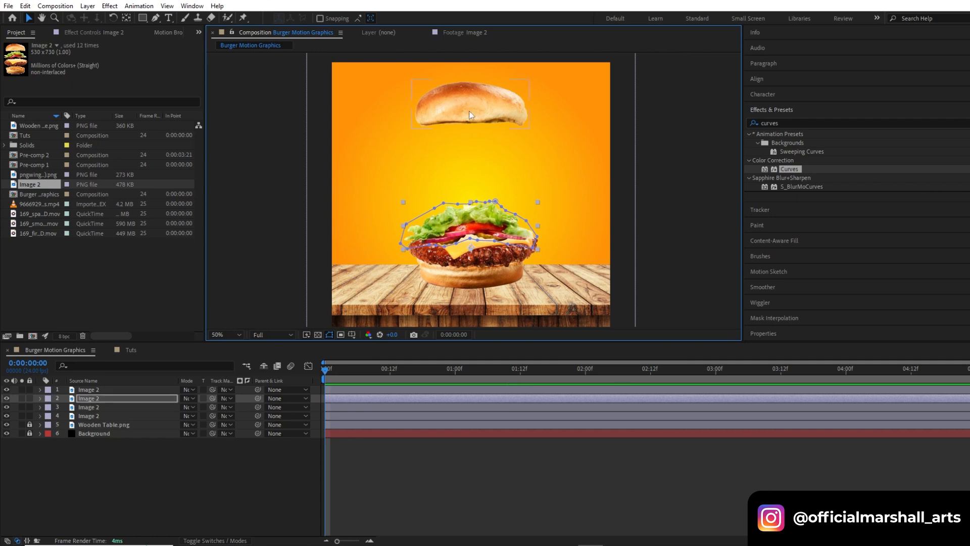
pyautogui.moveTo(469, 111); pyautogui.dragTo(472, 216)
pyautogui.click(442, 484)
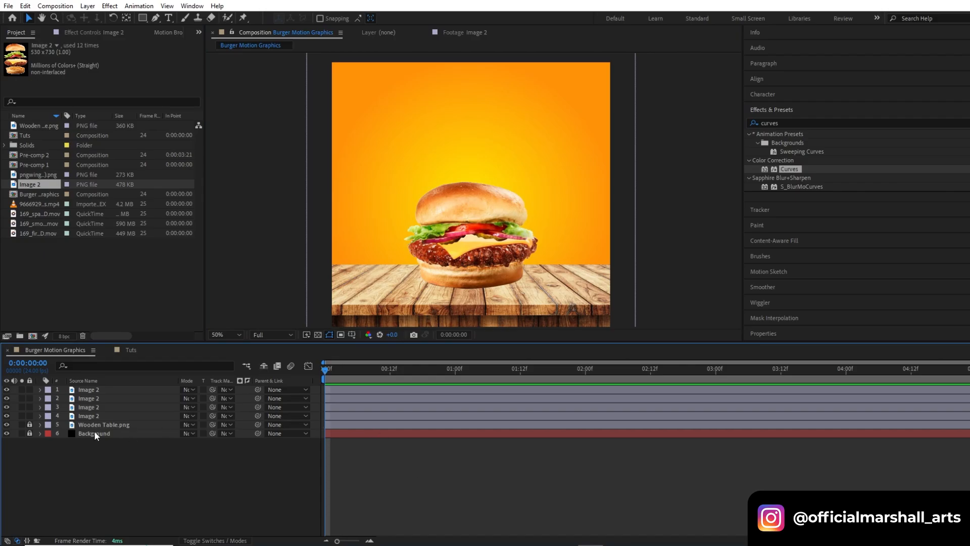
# Step: Scale all four Image 2 layers together to 127%
pyautogui.click(108, 417)
pyautogui.keyDown('shift'); pyautogui.click(114, 396); pyautogui.keyUp('shift')
pyautogui.keyDown('shift'); pyautogui.click(114, 391); pyautogui.keyUp('shift')
pyautogui.press('s')
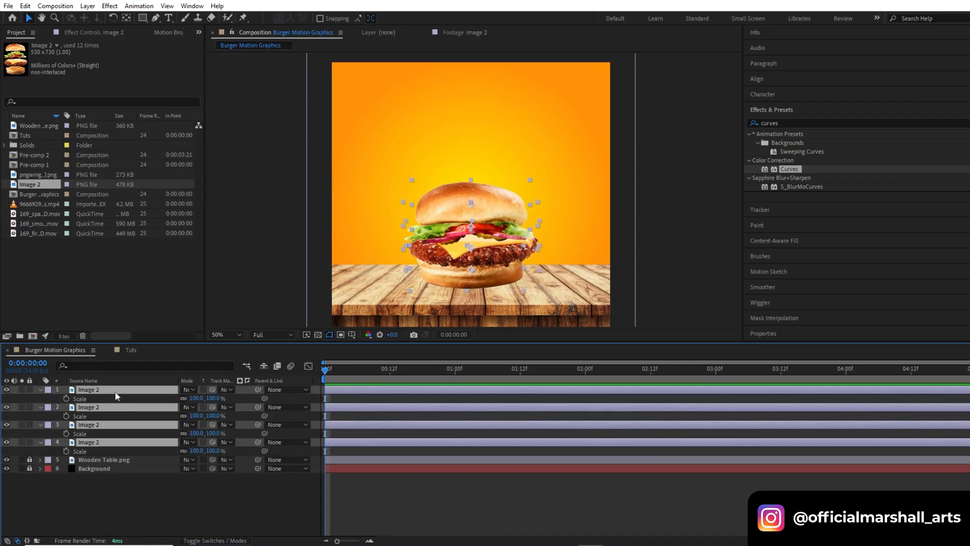
pyautogui.moveTo(193, 402); pyautogui.dragTo(211, 403)
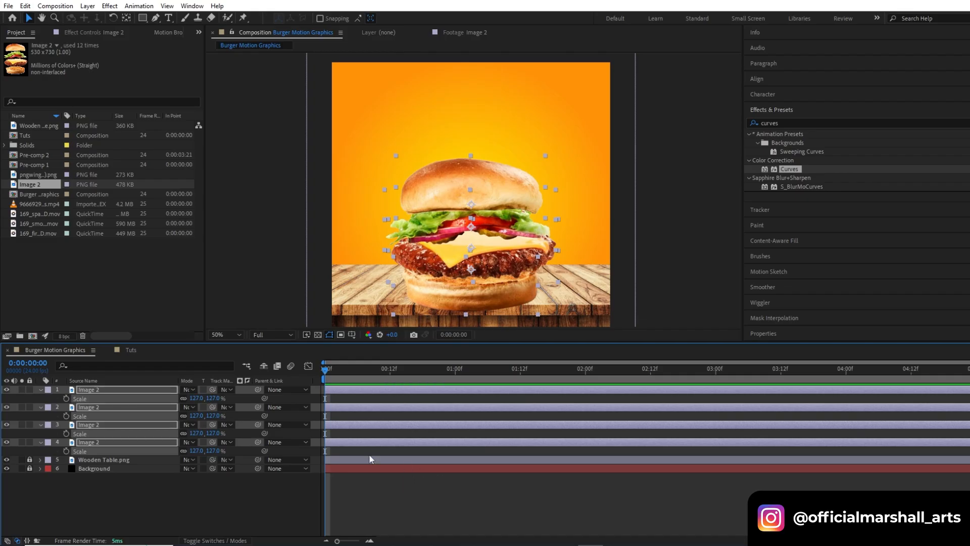
pyautogui.press('s')
pyautogui.click(367, 449)
# Step: Reposition the four enlarged burger parts, raising the bottom bun slightly and restacking the patty, vegetables and top bun closely above it
pyautogui.moveTo(473, 195); pyautogui.dragTo(480, 146)
pyautogui.moveTo(472, 225); pyautogui.dragTo(477, 187)
pyautogui.moveTo(472, 260); pyautogui.dragTo(476, 225)
pyautogui.moveTo(471, 293); pyautogui.dragTo(475, 281)
pyautogui.click(472, 228)
pyautogui.moveTo(473, 228); pyautogui.dragTo(469, 252)
pyautogui.moveTo(475, 186); pyautogui.dragTo(473, 219)
pyautogui.moveTo(477, 140); pyautogui.dragTo(474, 193)
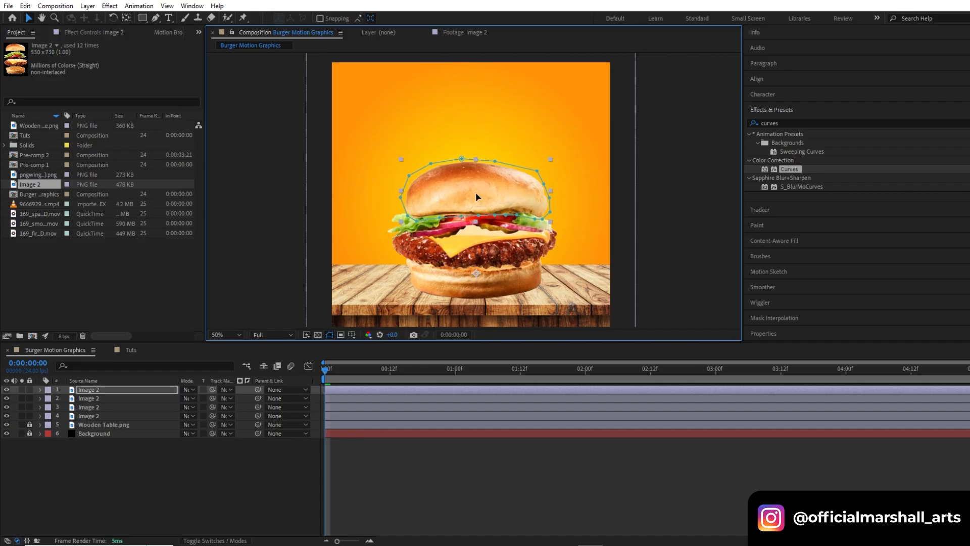
pyautogui.click(449, 456)
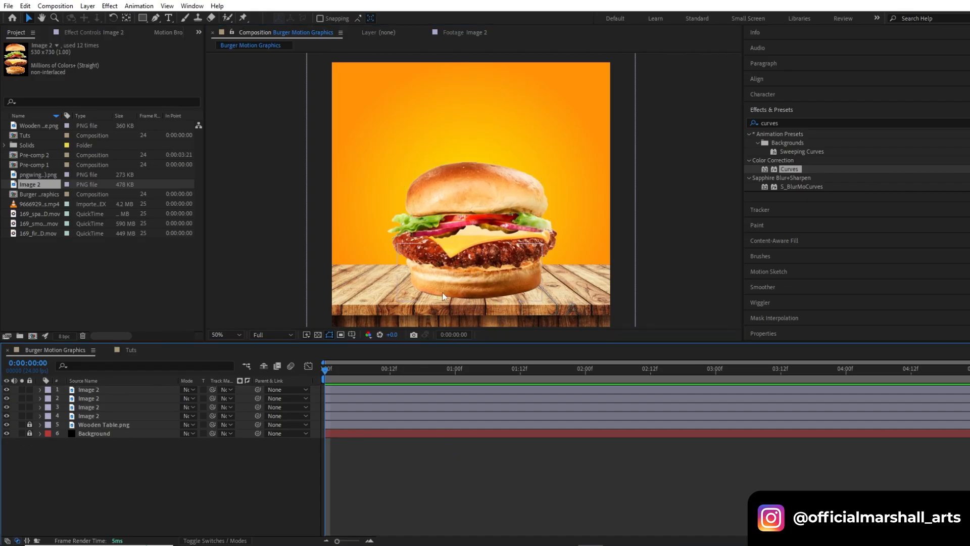
# Step: Create a black solid layer named Shadow above the burger layers and hide it
pyautogui.rightClick(259, 456)
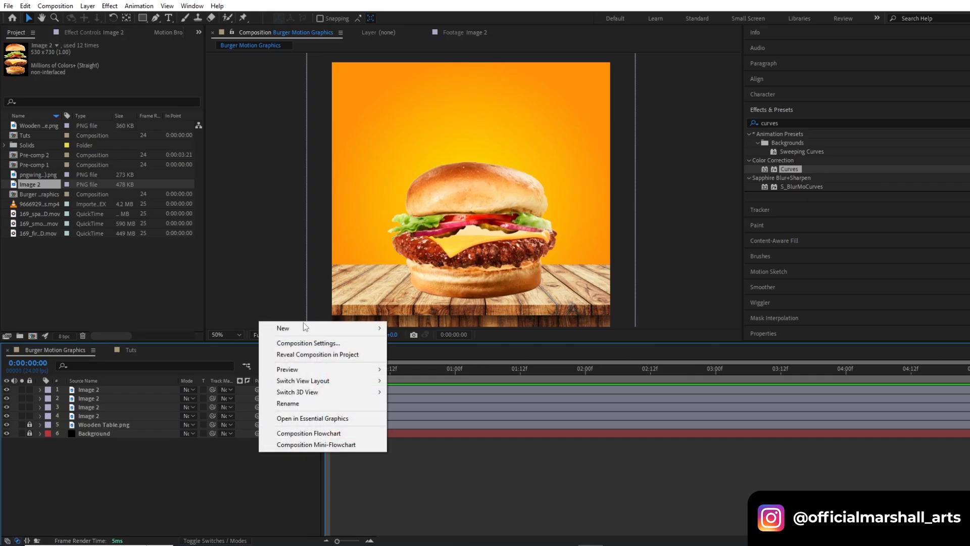
pyautogui.moveTo(303, 323)
pyautogui.click(412, 355)
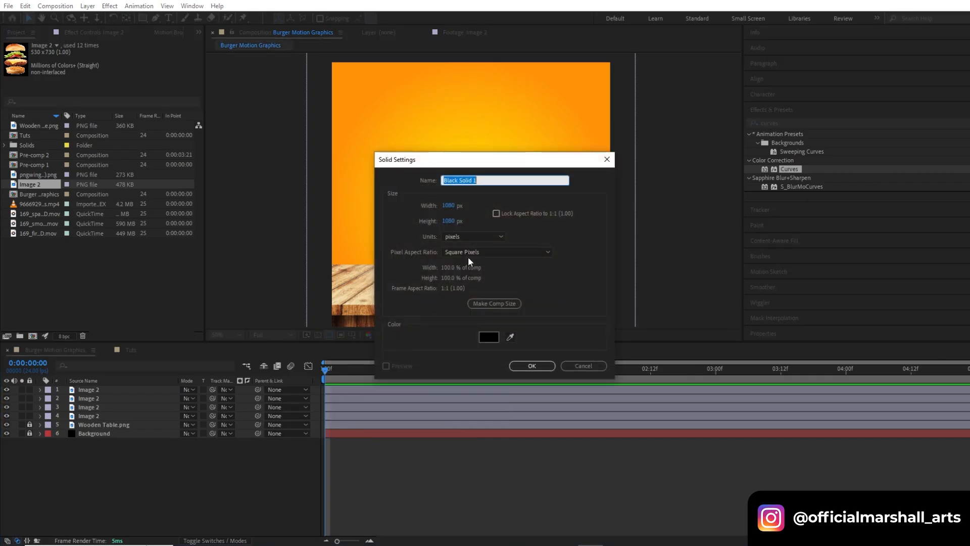
pyautogui.write('Shadow')
pyautogui.press('Return')
pyautogui.click(7, 389)
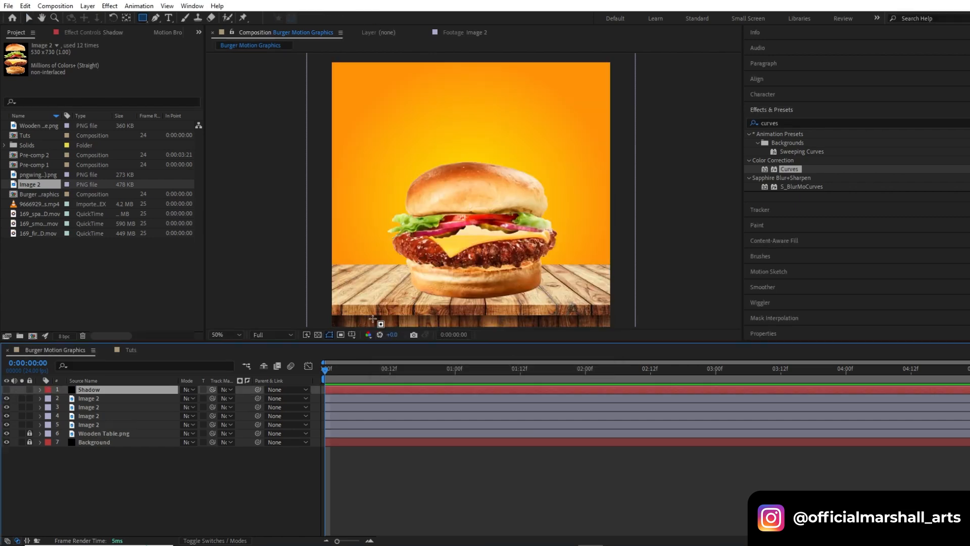
# Step: Add a flat elliptical mask to the Shadow layer under the bottom bun and make the layer visible
pyautogui.click(40, 389)
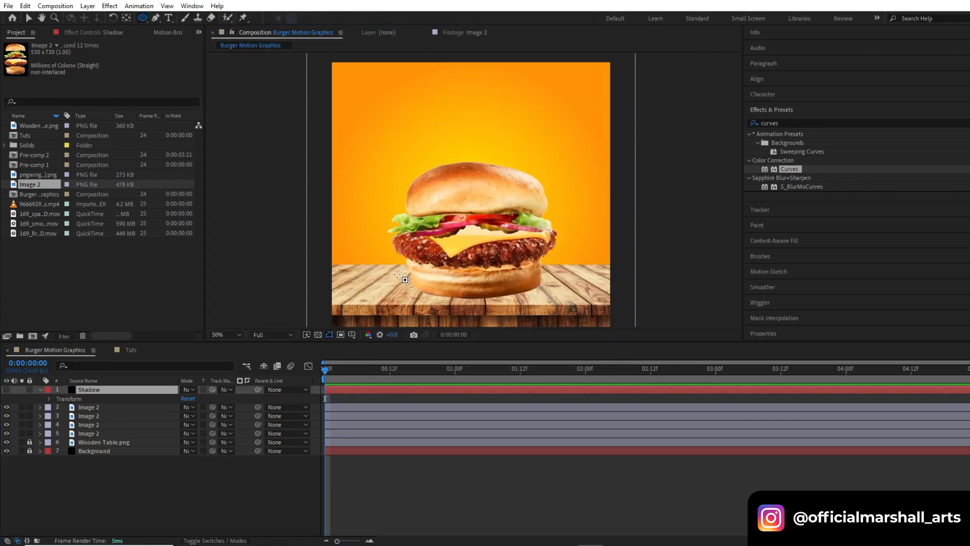
pyautogui.moveTo(421, 290); pyautogui.dragTo(525, 299)
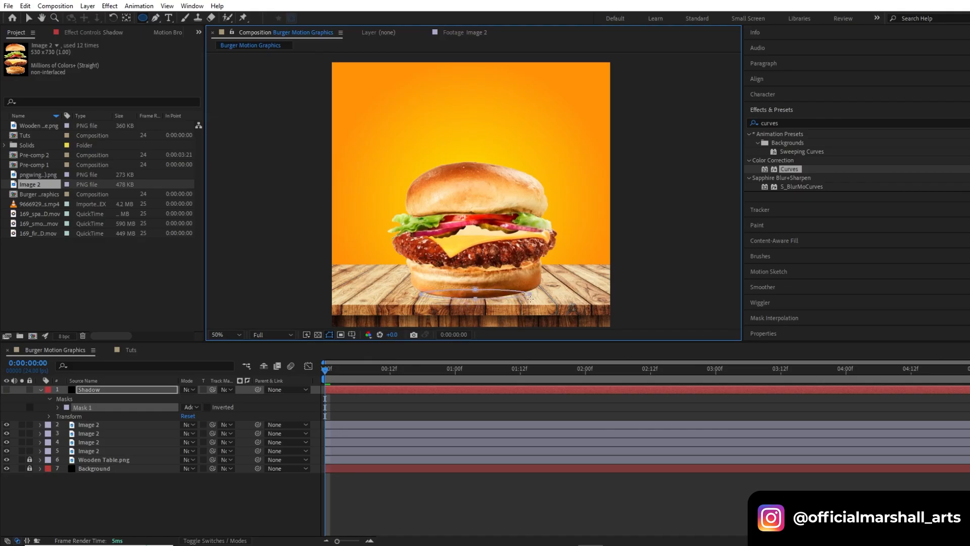
pyautogui.click(7, 389)
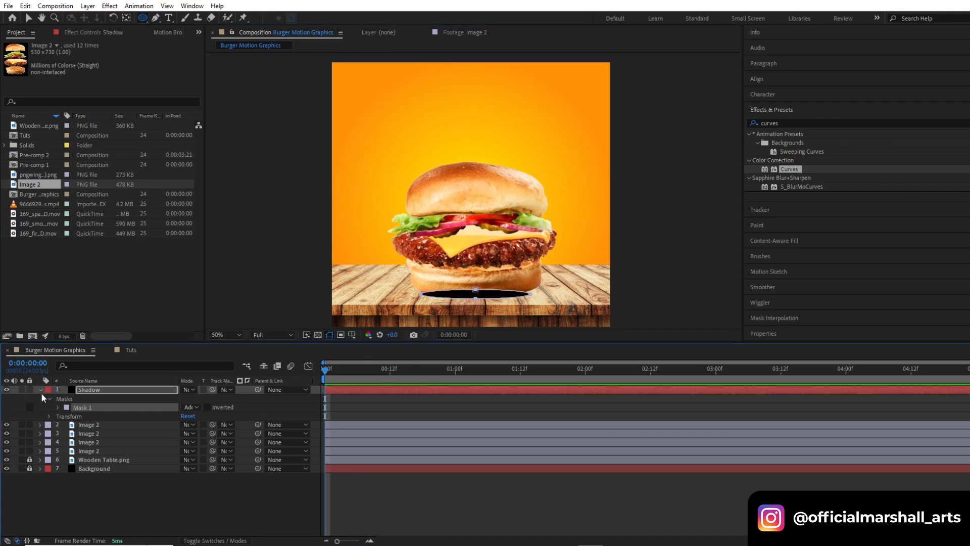
pyautogui.press('F2')
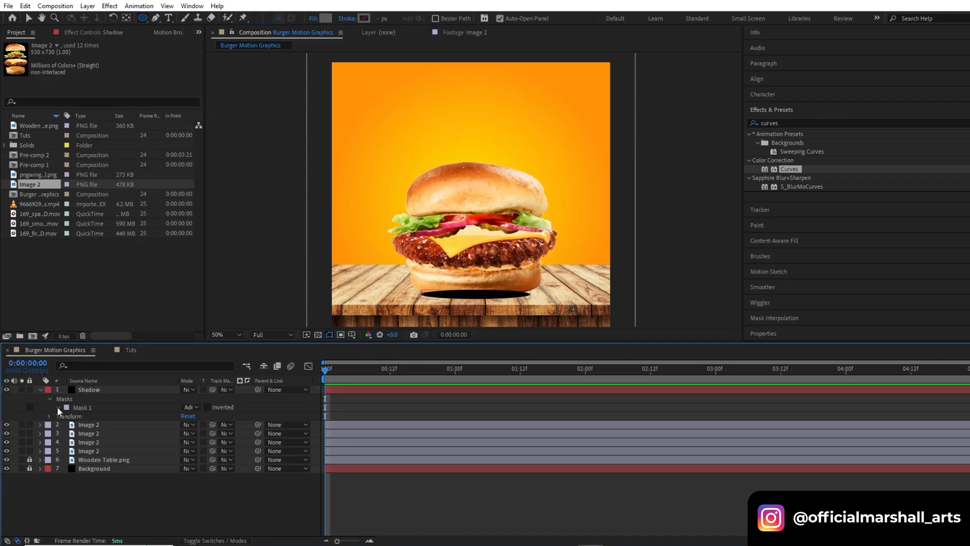
# Step: Feather the Shadow layer's mask by 50 pixels and place the layer beneath the four Image 2 layers, above Wooden Table.png
pyautogui.click(57, 407)
pyautogui.moveTo(193, 424); pyautogui.dragTo(220, 427)
pyautogui.click(87, 404)
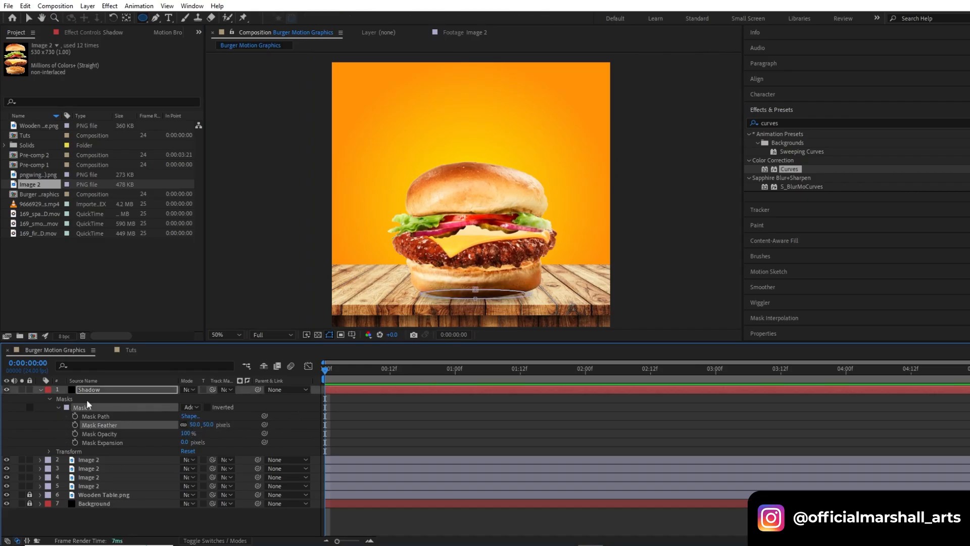
pyautogui.click(41, 390)
pyautogui.moveTo(57, 392); pyautogui.dragTo(109, 429)
pyautogui.click(126, 446)
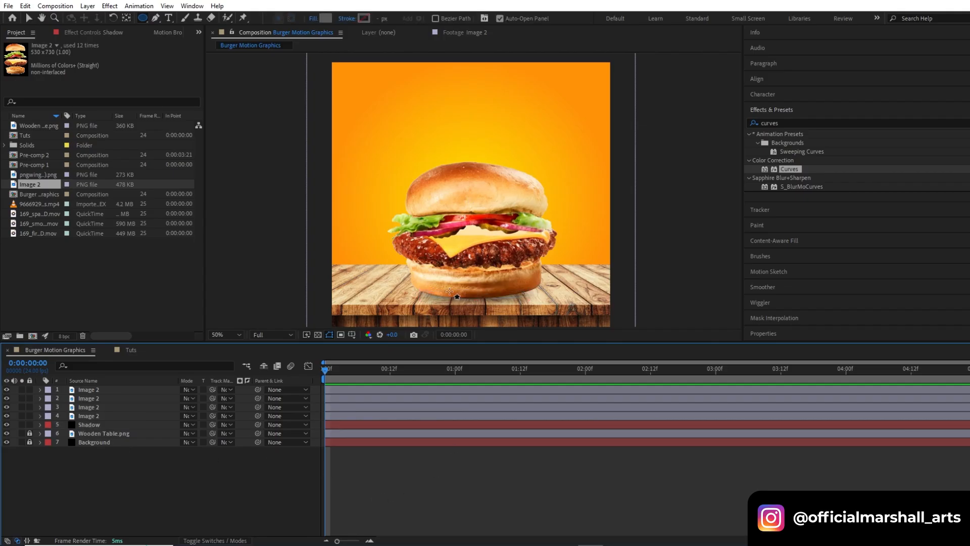
# Step: Set the Shadow mask's feather to 48 pixels and its expansion to 12 pixels
pyautogui.click(112, 425)
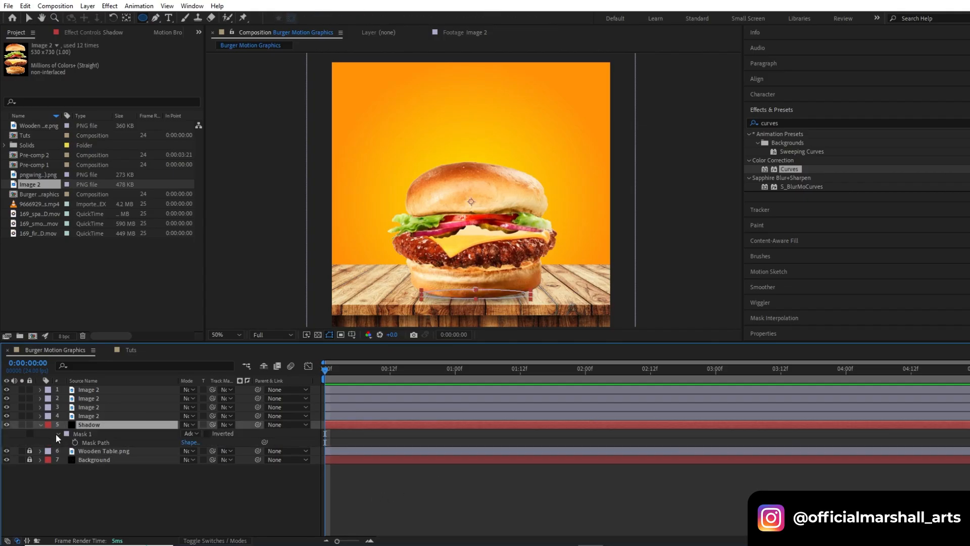
pyautogui.press('m')
pyautogui.press('m')
pyautogui.moveTo(185, 471); pyautogui.dragTo(188, 450)
# Step: Reshape the Shadow mask by pulling both side points outward to the bun's edges and lowering the bottom point slightly
pyautogui.press('v')
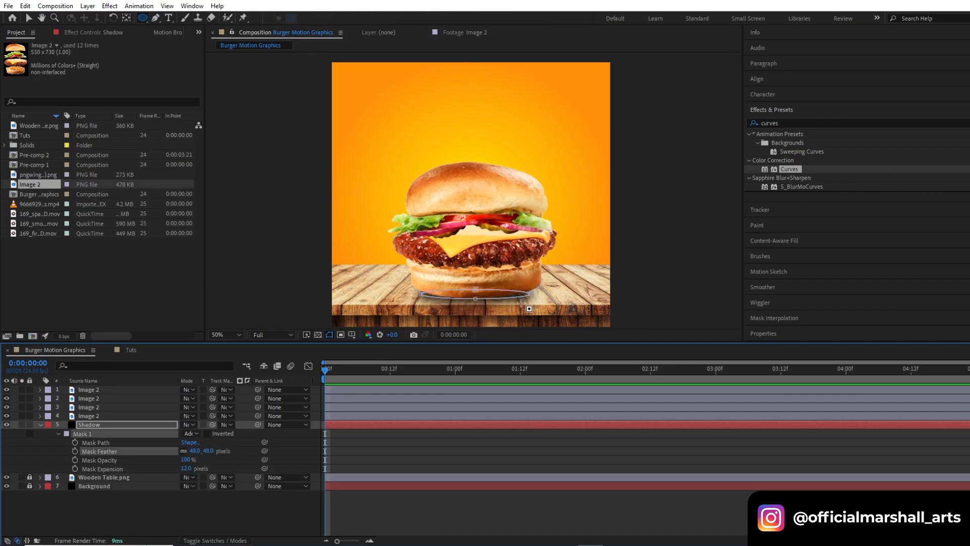
pyautogui.moveTo(530, 293)
pyautogui.mouseDown()
pyautogui.moveTo(562, 294)
pyautogui.moveTo(542, 289)
pyautogui.mouseUp()
pyautogui.click(420, 294)
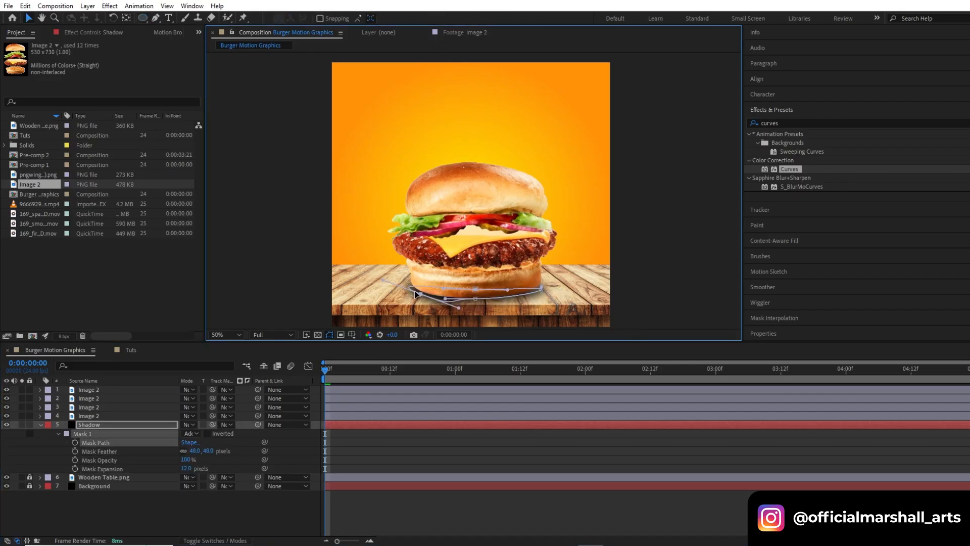
pyautogui.moveTo(420, 293); pyautogui.dragTo(412, 293)
pyautogui.moveTo(476, 299); pyautogui.dragTo(473, 303)
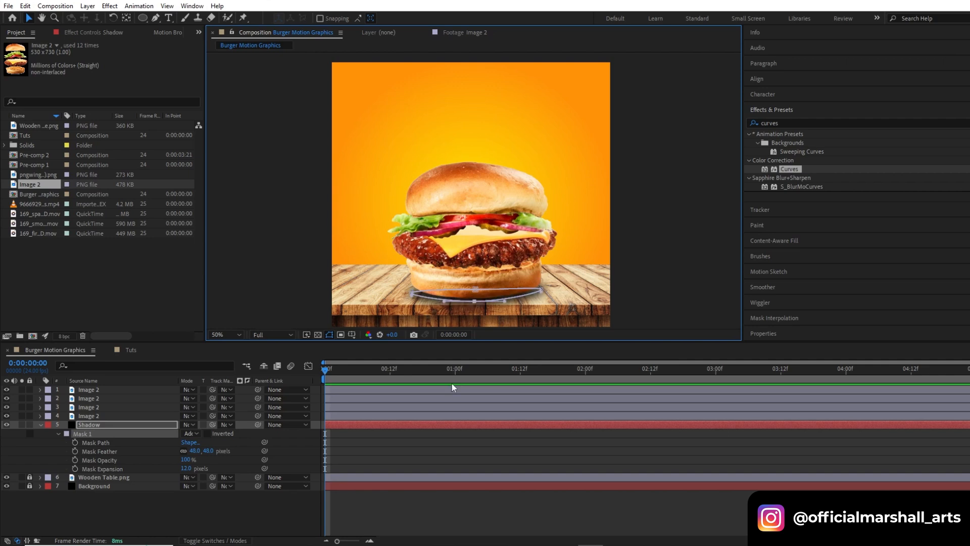
# Step: Set the Shadow mask's expansion to 1 pixel
pyautogui.moveTo(185, 468); pyautogui.dragTo(181, 468)
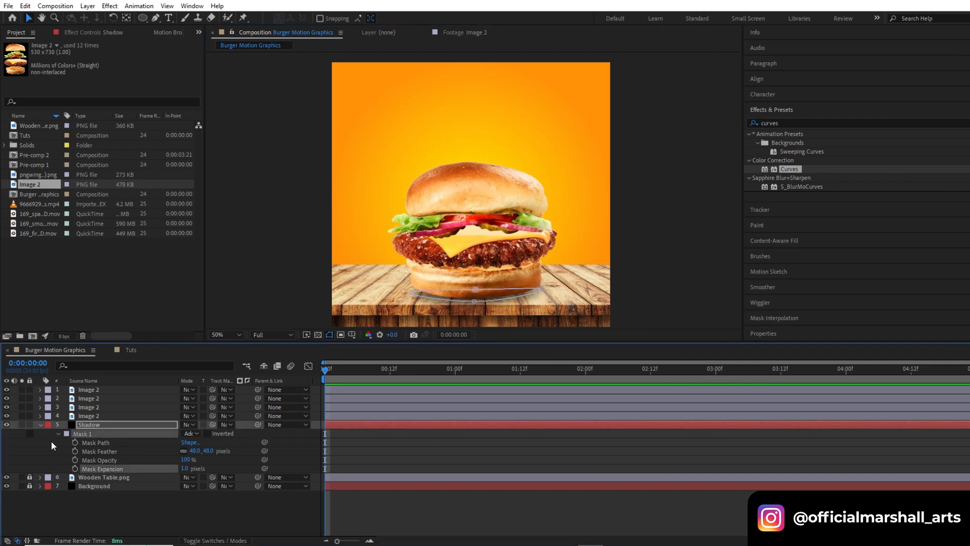
pyautogui.click(41, 425)
pyautogui.click(377, 472)
# Step: Add Position keyframes to all four Image 2 layers at 0:00:00:10
pyautogui.scroll(-1, 489, 277)
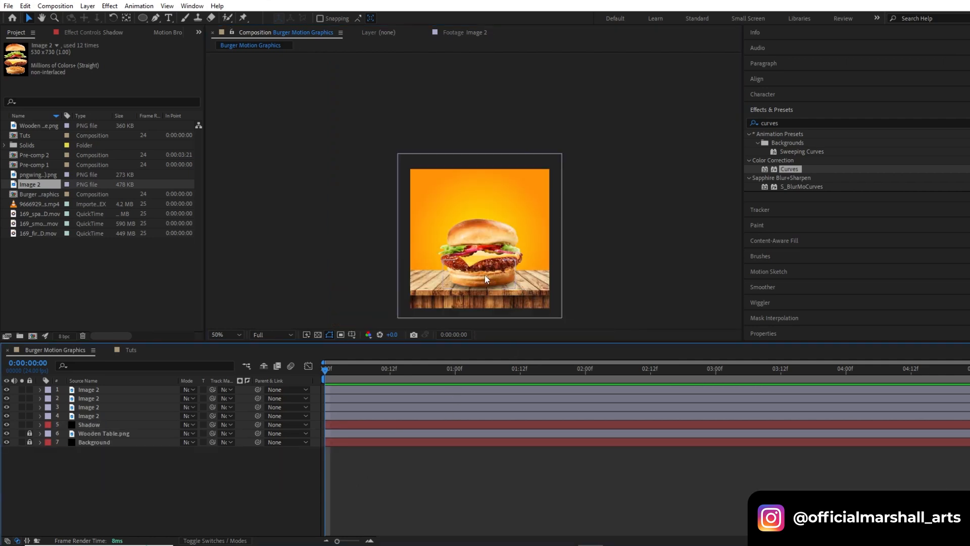
pyautogui.scroll(1, 484, 275)
pyautogui.moveTo(477, 270); pyautogui.dragTo(462, 257)
pyautogui.click(347, 398)
pyautogui.click(347, 391)
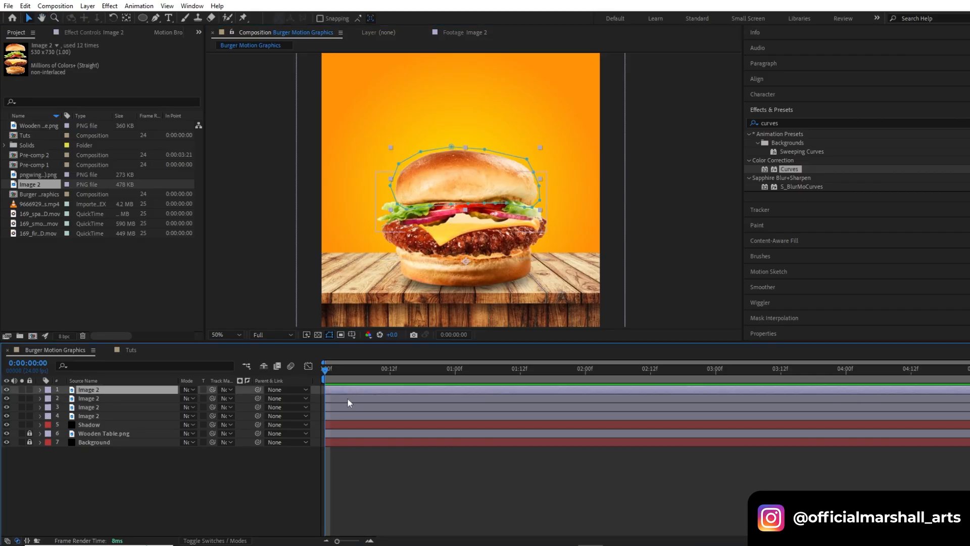
pyautogui.keyDown('shift'); pyautogui.click(348, 416); pyautogui.keyUp('shift')
pyautogui.press('p')
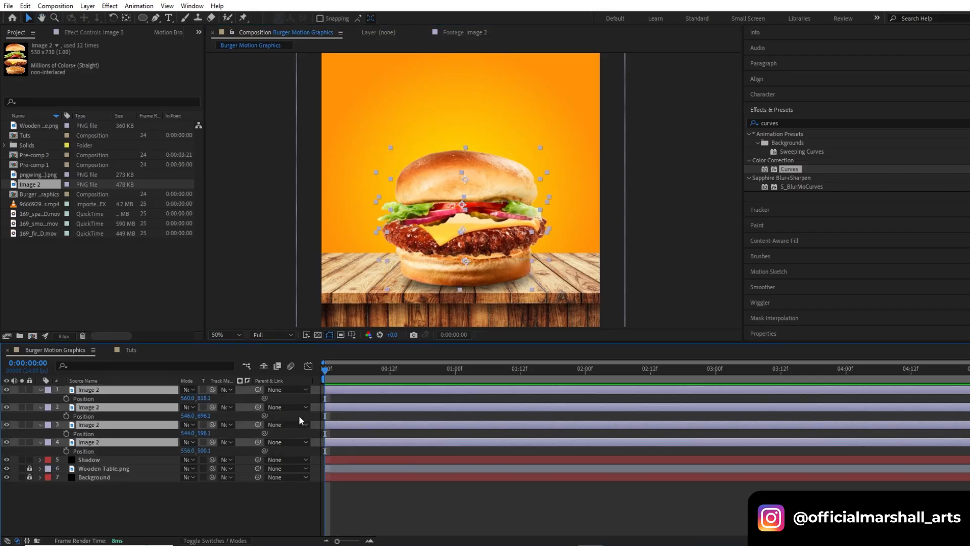
pyautogui.moveTo(329, 377); pyautogui.dragTo(378, 377)
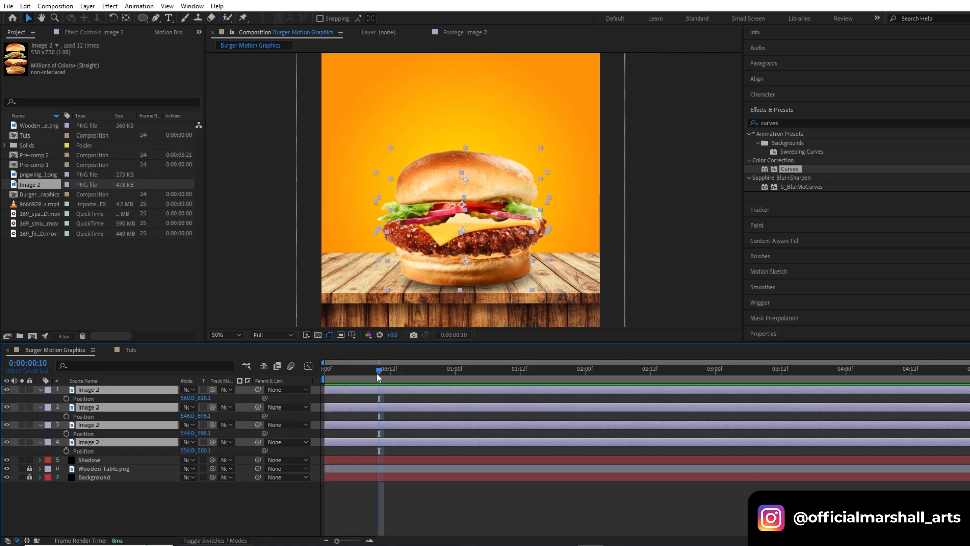
pyautogui.click(66, 399)
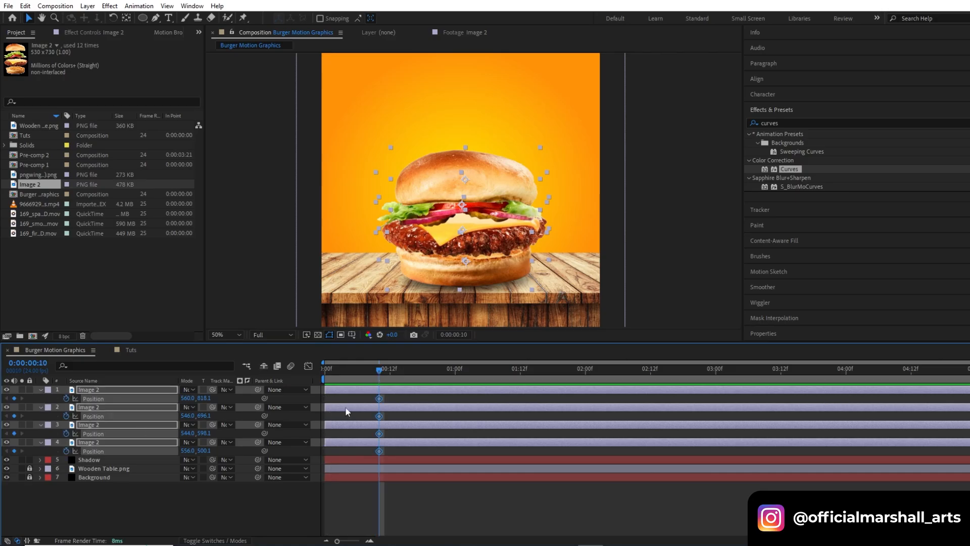
# Step: At 0:00:00:00, raise the top bun above the frame by setting its vertical position to 175.1
pyautogui.moveTo(380, 376); pyautogui.dragTo(313, 380)
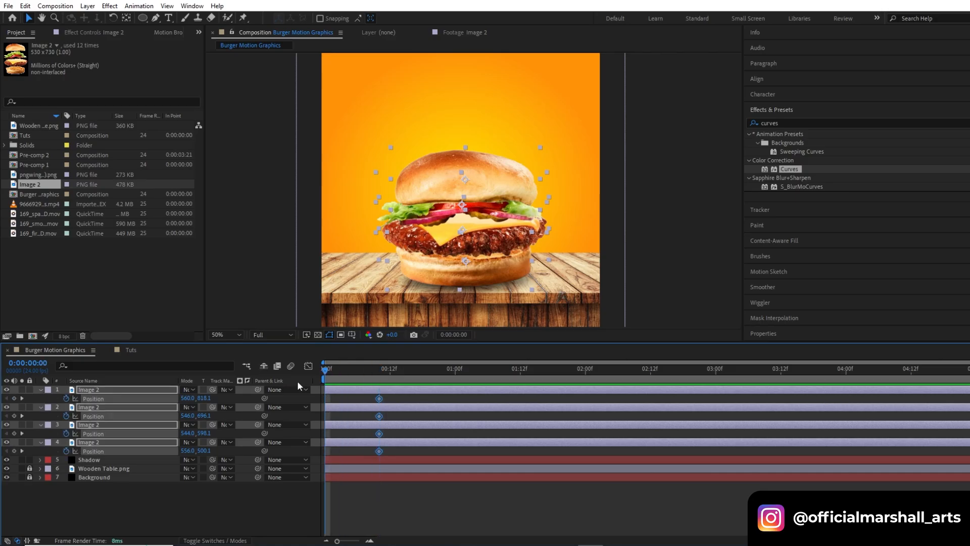
pyautogui.click(343, 402)
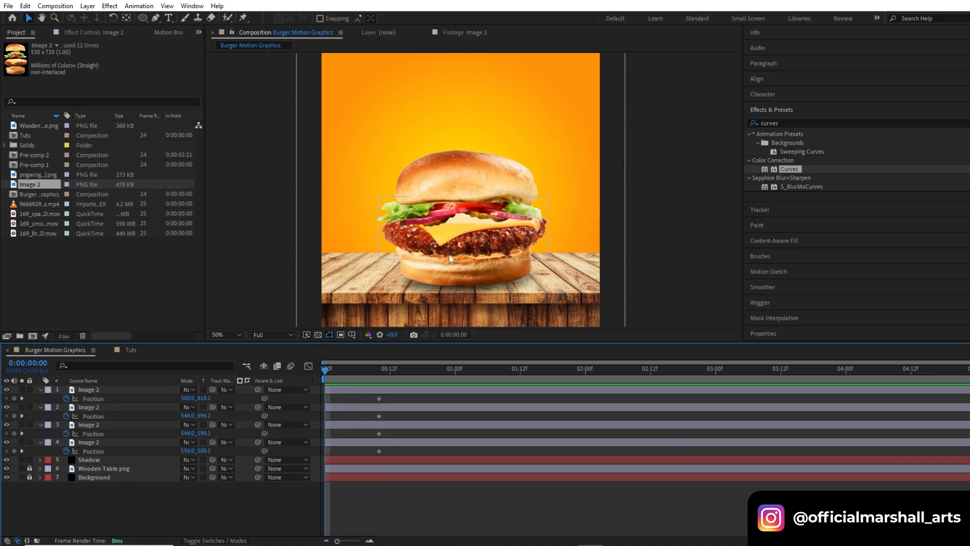
pyautogui.click(241, 336)
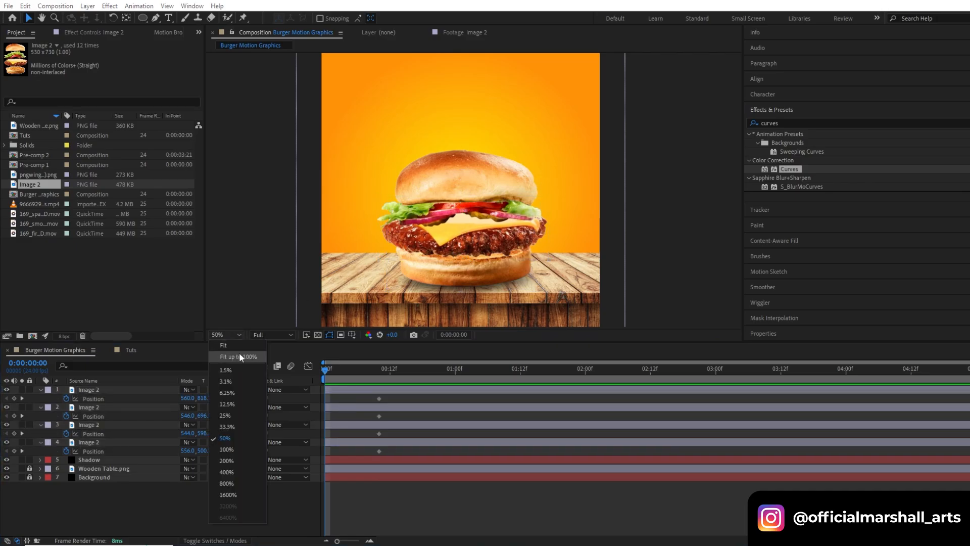
pyautogui.click(239, 353)
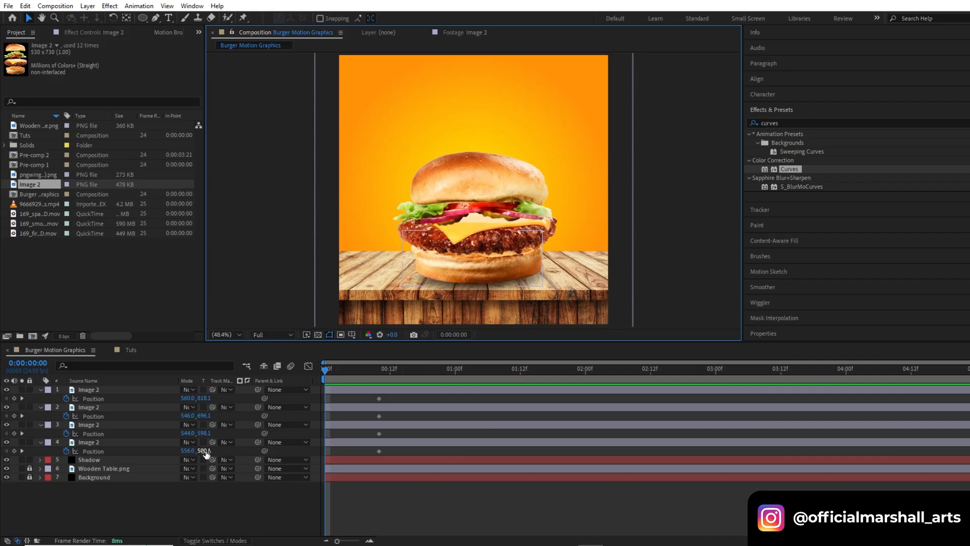
pyautogui.moveTo(214, 397); pyautogui.dragTo(143, 409)
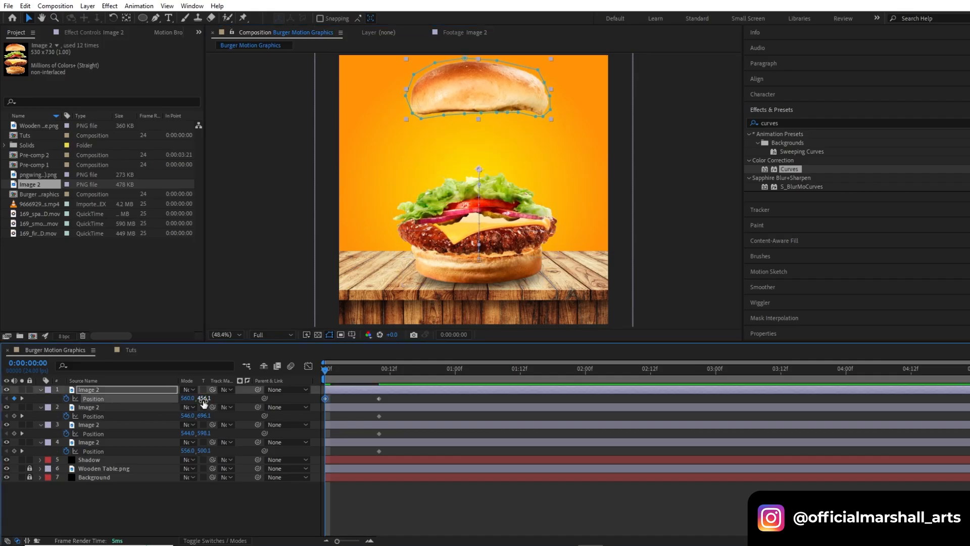
pyautogui.moveTo(204, 403); pyautogui.dragTo(70, 398)
pyautogui.scroll(-2, 415, 222)
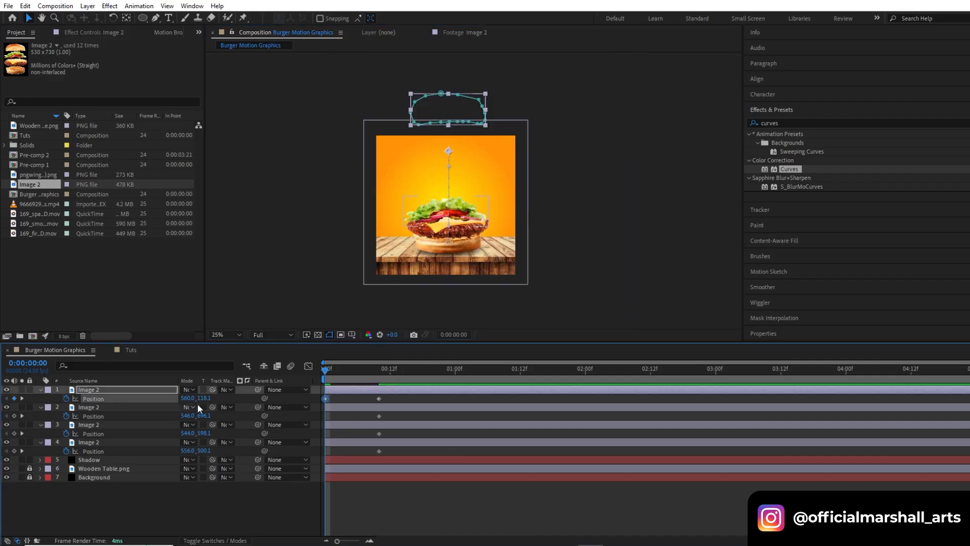
pyautogui.moveTo(202, 398); pyautogui.dragTo(232, 399)
# Step: Raise the vegetables, patty and bottom bun above the frame at the first frame, with Y positions -28.9, -249.9 and -451.9
pyautogui.moveTo(203, 415); pyautogui.dragTo(131, 416)
pyautogui.moveTo(204, 433); pyautogui.dragTo(70, 428)
pyautogui.moveTo(202, 451); pyautogui.dragTo(56, 447)
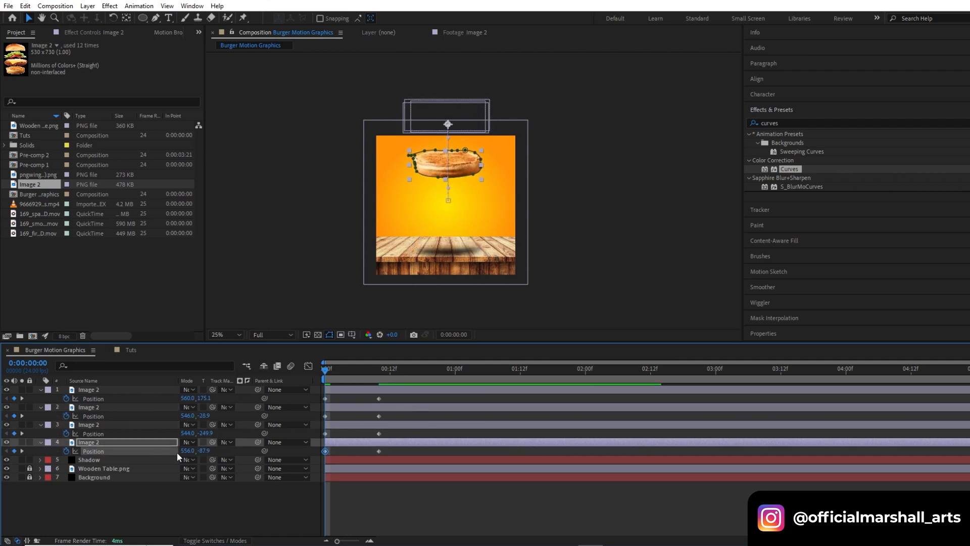
pyautogui.moveTo(202, 450); pyautogui.dragTo(60, 447)
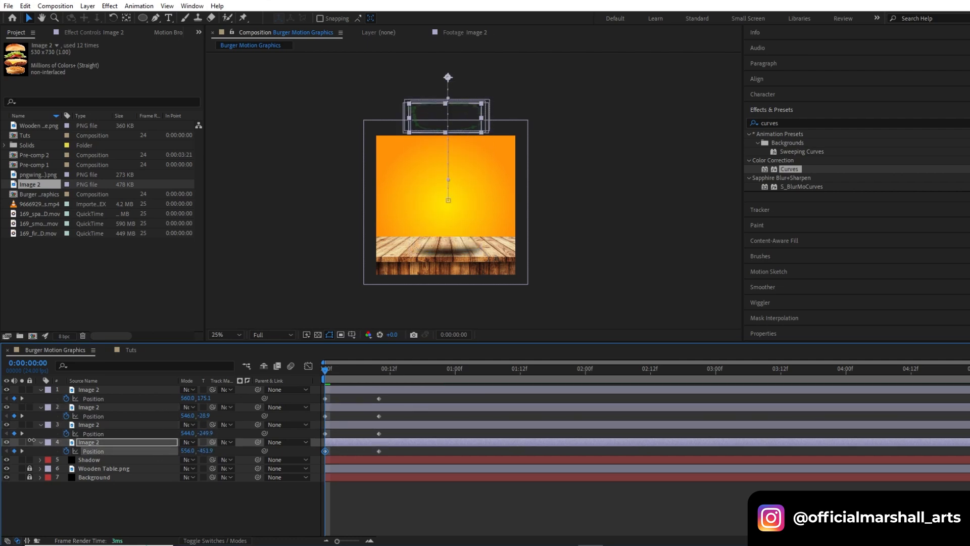
# Step: Turn on motion blur for the composition and the four Image 2 layers
pyautogui.click(212, 540)
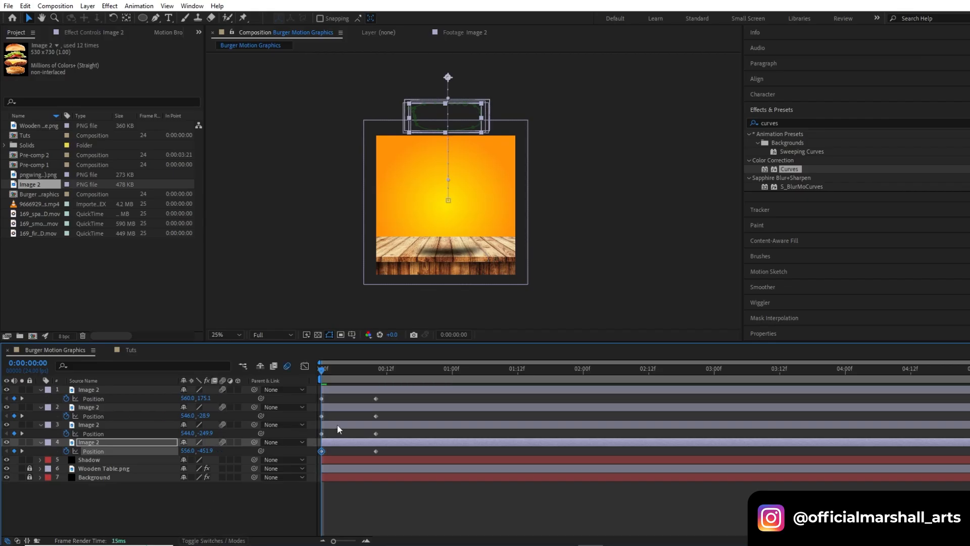
# Step: Stagger the Image 2 layers from bottom bun to top bun and apply Easy Ease to their Position keyframes, adjusting the curve for slower landings
pyautogui.moveTo(338, 423); pyautogui.dragTo(313, 454)
pyautogui.press('F9')
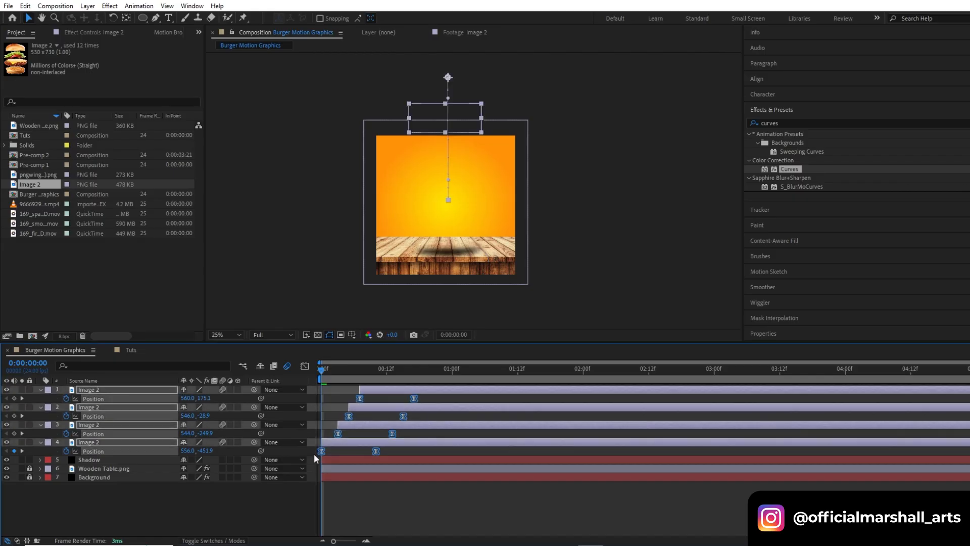
pyautogui.click(305, 366)
pyautogui.moveTo(459, 487); pyautogui.dragTo(371, 509)
pyautogui.click(306, 371)
pyautogui.click(346, 487)
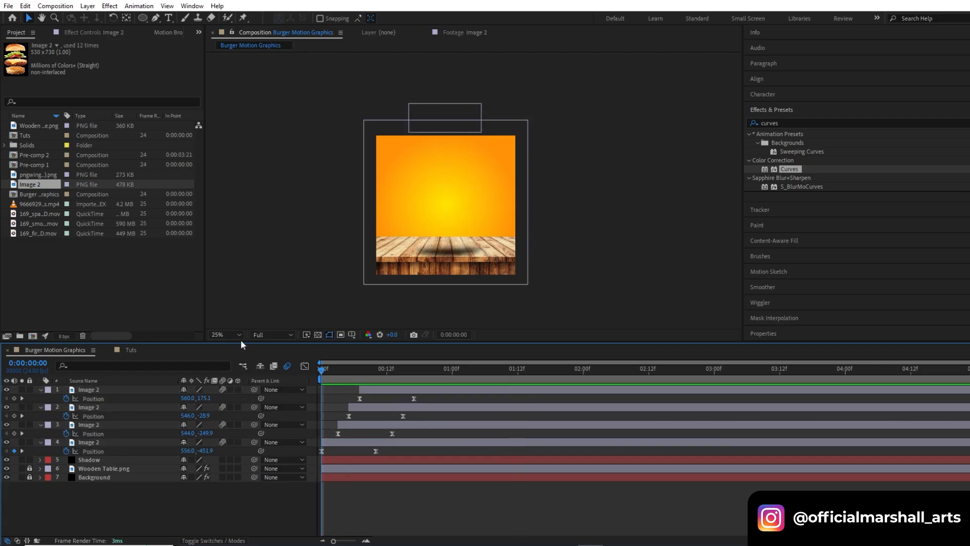
pyautogui.click(238, 334)
pyautogui.click(237, 351)
pyautogui.press('space')
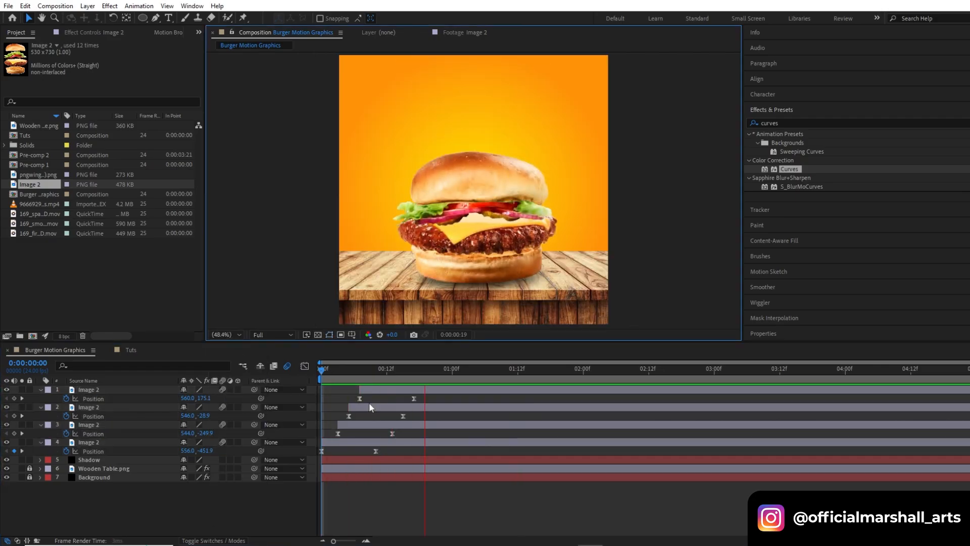
# Step: Keyframe the Shadow mask's expansion at 1 pixel and its opacity at 100% at 0:00:00:04
pyautogui.moveTo(326, 368)
pyautogui.mouseDown()
pyautogui.moveTo(365, 366)
pyautogui.moveTo(345, 373)
pyautogui.mouseUp()
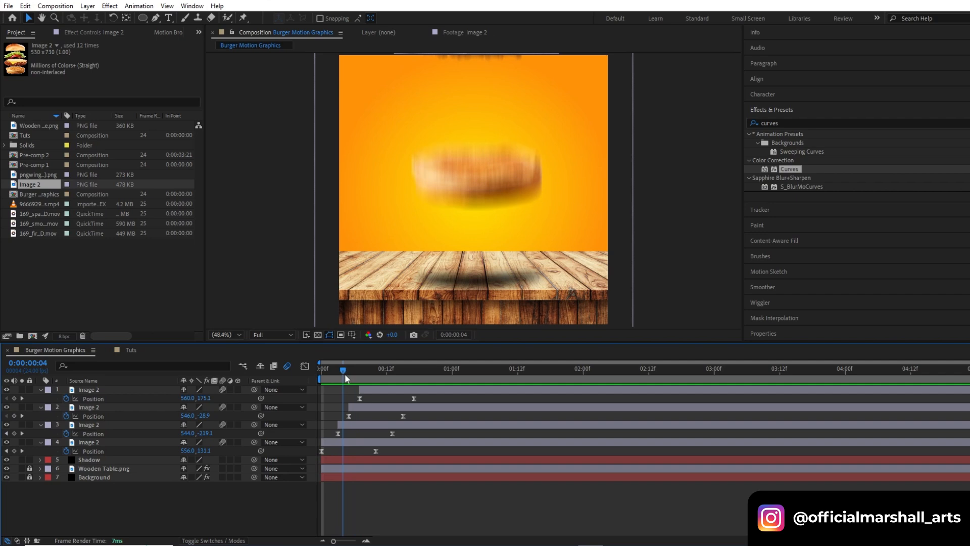
pyautogui.click(346, 458)
pyautogui.click(40, 460)
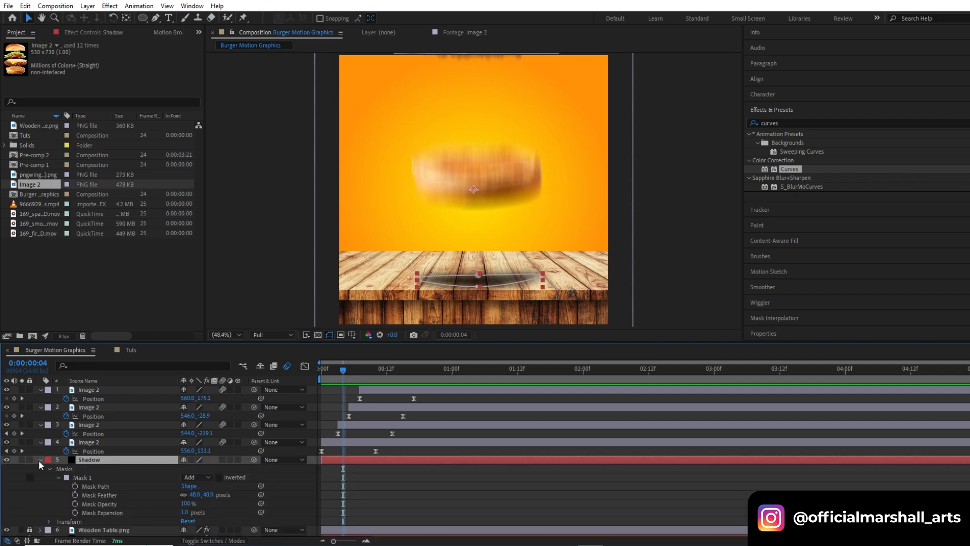
pyautogui.click(75, 513)
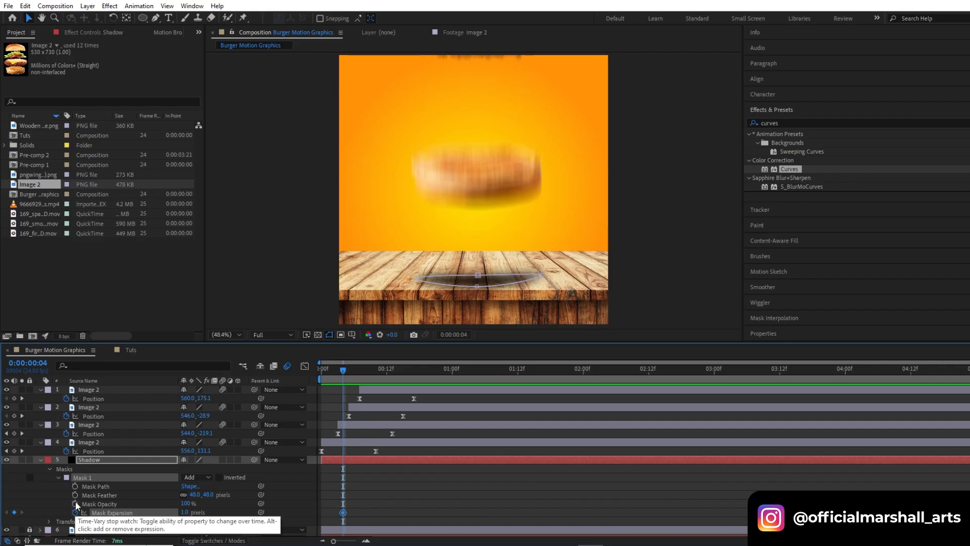
pyautogui.click(75, 503)
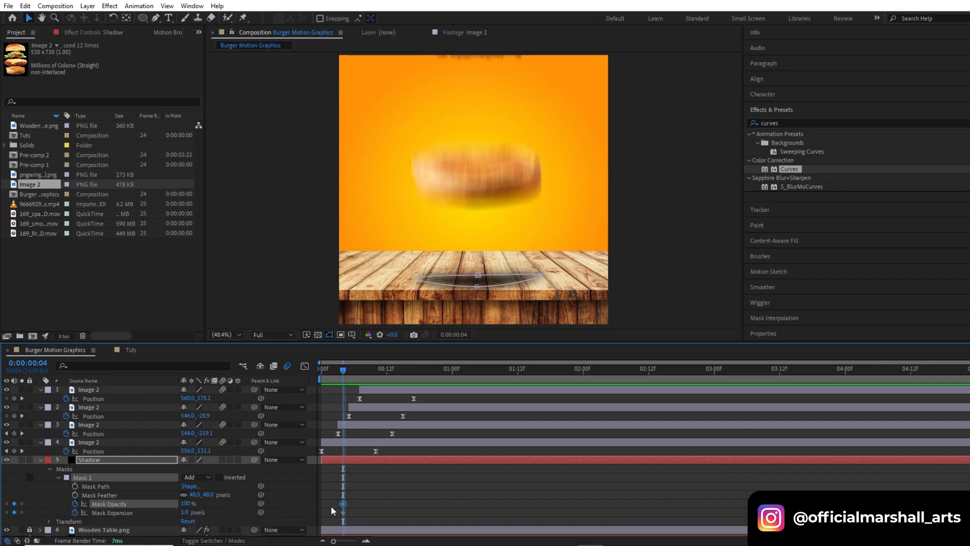
# Step: Add a second pair of Mask Opacity and Mask Expansion keyframes at 0:00:00:10 and shift the first pair to 0:00:00:03
pyautogui.moveTo(343, 371); pyautogui.dragTo(378, 371)
pyautogui.click(15, 503)
pyautogui.click(14, 512)
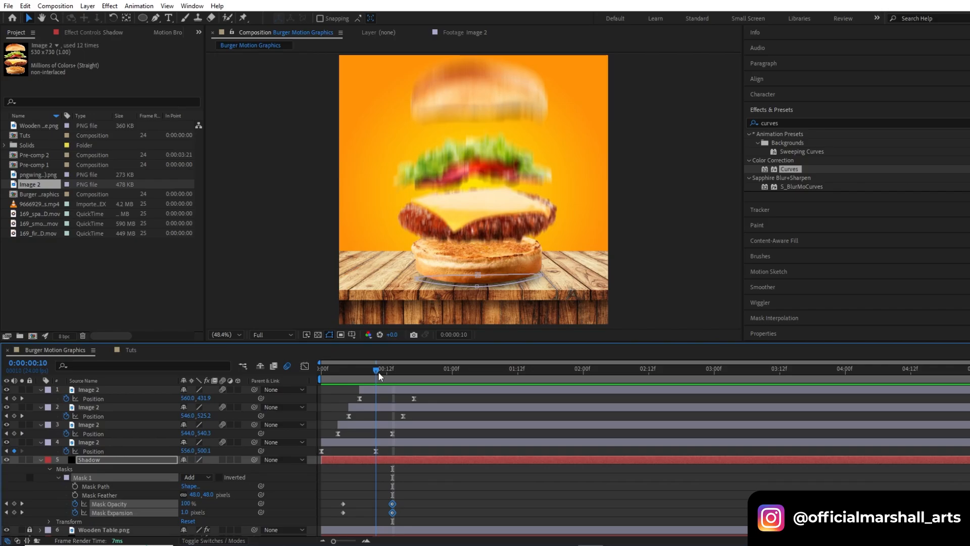
pyautogui.moveTo(393, 505); pyautogui.dragTo(376, 507)
pyautogui.moveTo(336, 500); pyautogui.dragTo(338, 513)
# Step: At 0:00:00:03, set the Shadow mask's expansion to -16 pixels and opacity to 0%, and preview the animation
pyautogui.click(338, 372)
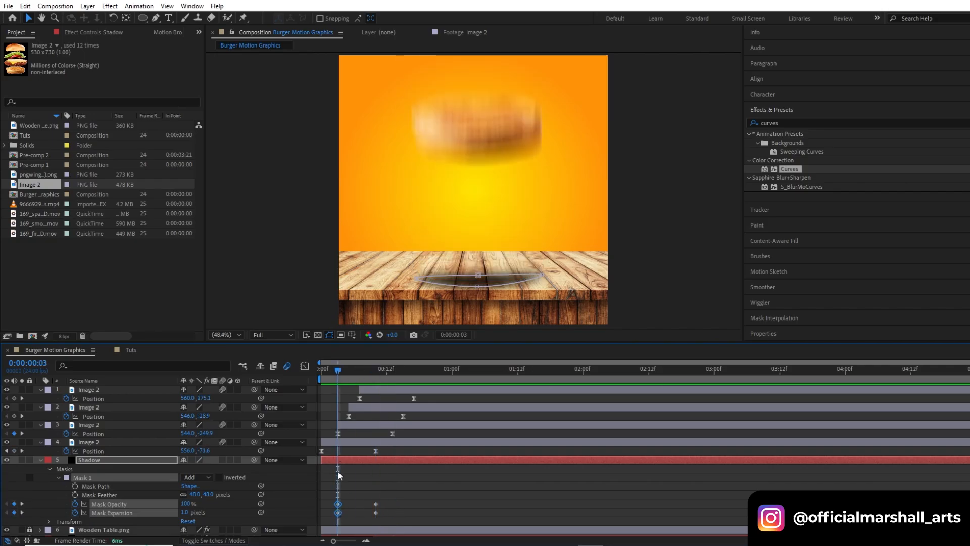
pyautogui.moveTo(185, 513); pyautogui.dragTo(132, 504)
pyautogui.press('space')
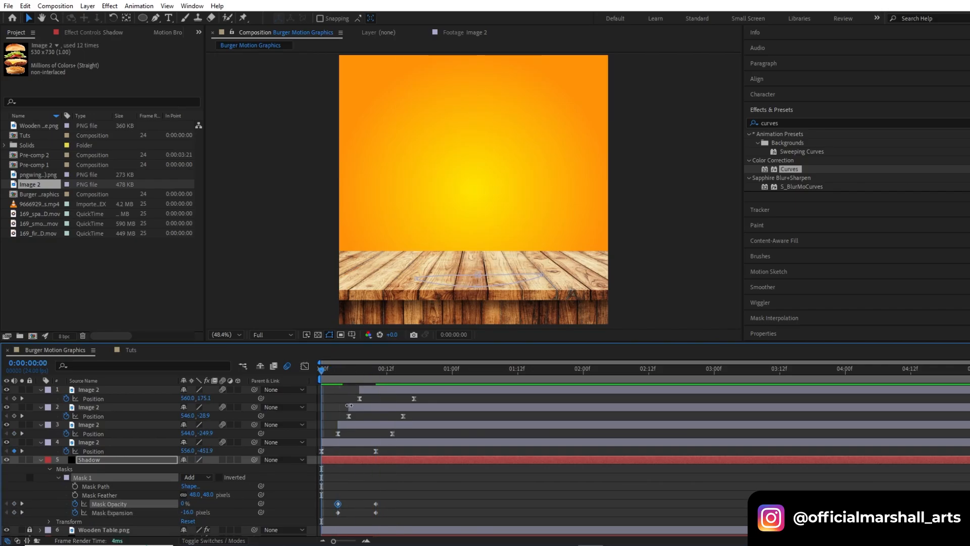
# Step: Move the Shadow mask's first keyframe pair closer to the second, set the expansion at 0:00:00:10 to 6 pixels, and preview
pyautogui.press('space')
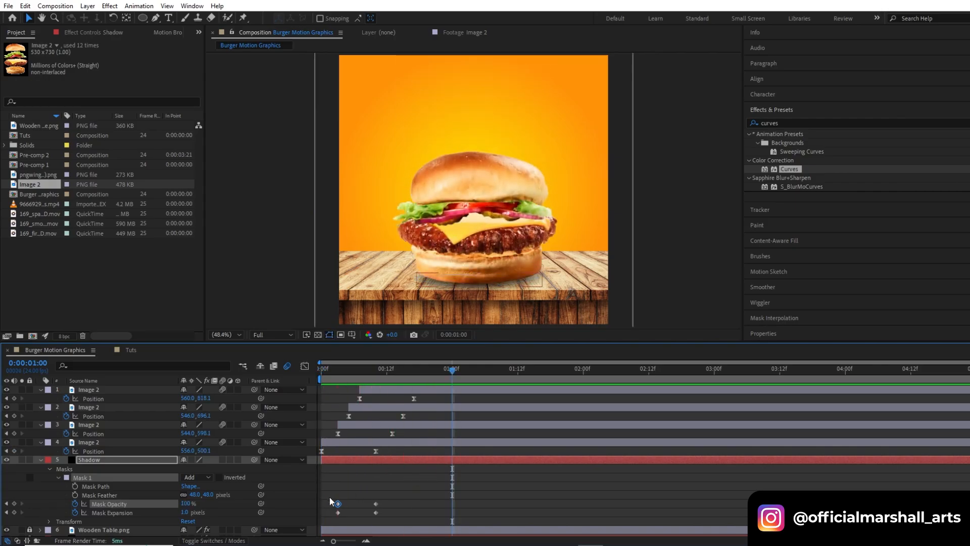
pyautogui.moveTo(330, 498); pyautogui.dragTo(355, 506)
pyautogui.moveTo(327, 372); pyautogui.dragTo(314, 376)
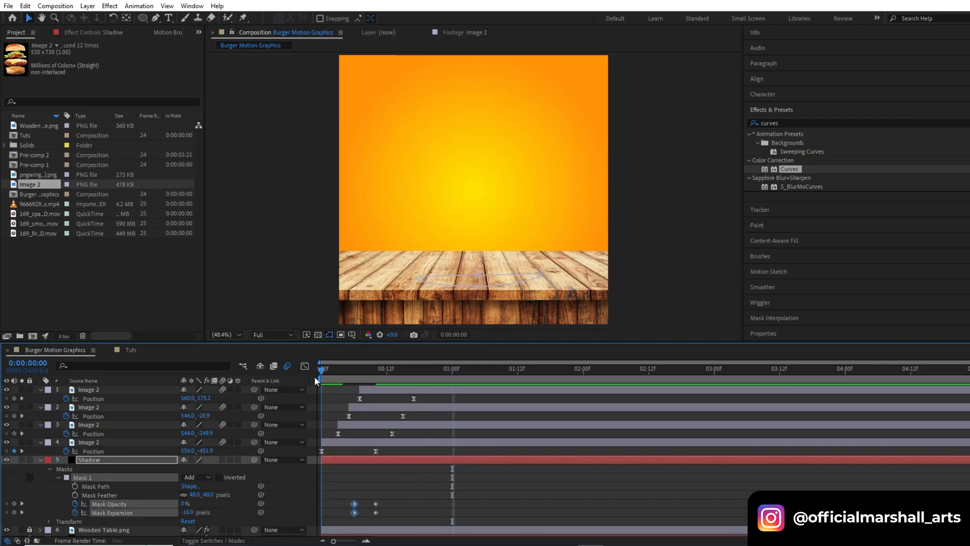
pyautogui.press('space')
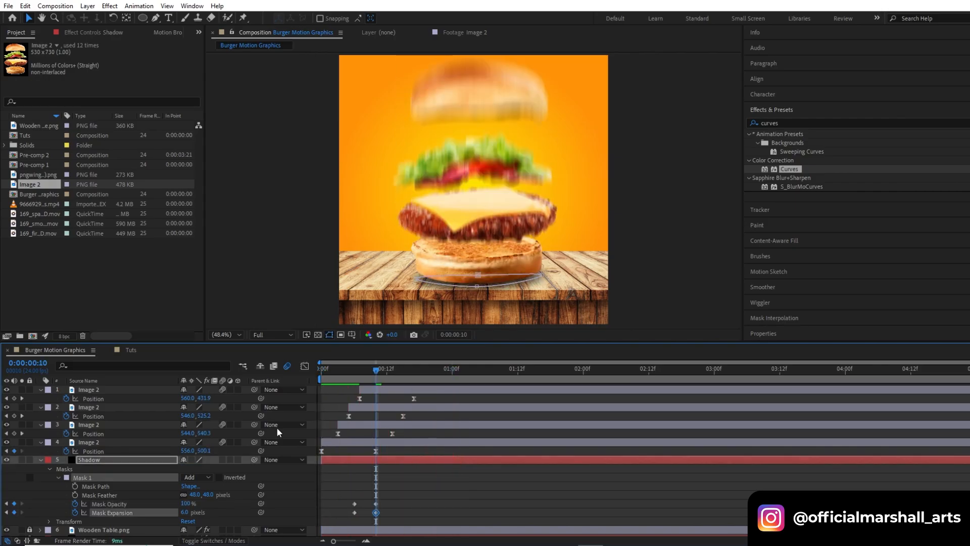
pyautogui.press('space')
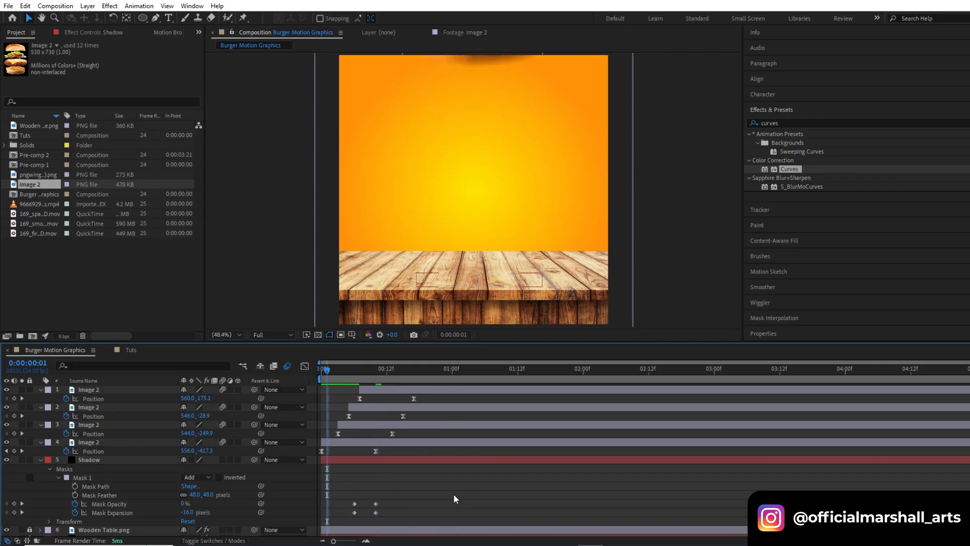
# Step: Collapse the expanded properties of the Shadow and Image 2 layers in the timeline
pyautogui.click(40, 459)
pyautogui.click(41, 442)
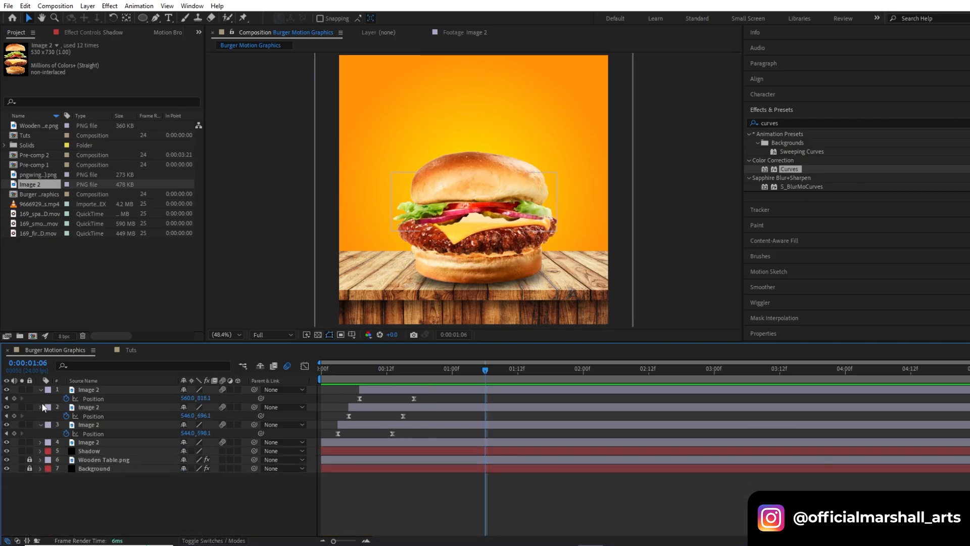
pyautogui.click(41, 390)
pyautogui.click(41, 416)
pyautogui.click(41, 398)
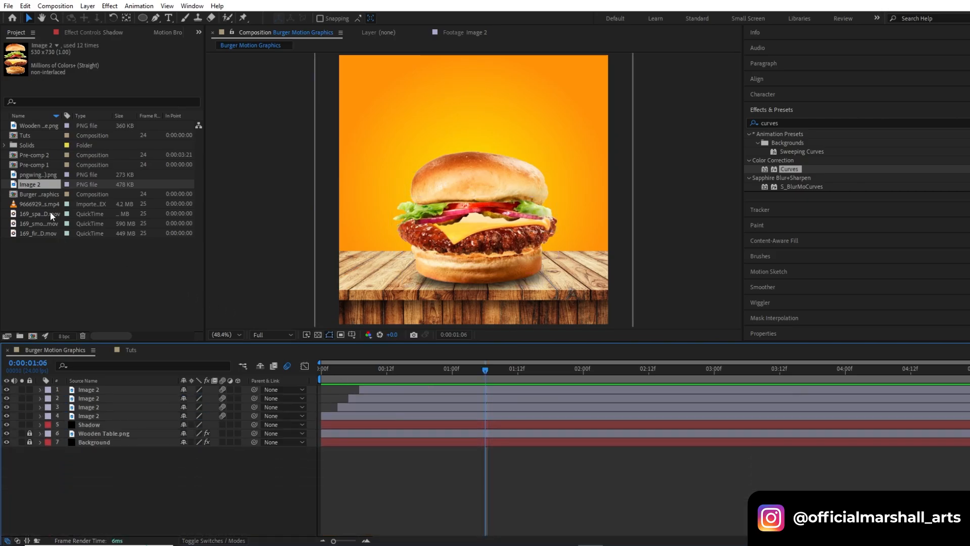
# Step: View the string-lights footage pngwing.com (4).png and add it as the top layer of the Burger Motion Graphics composition
pyautogui.doubleClick(40, 174)
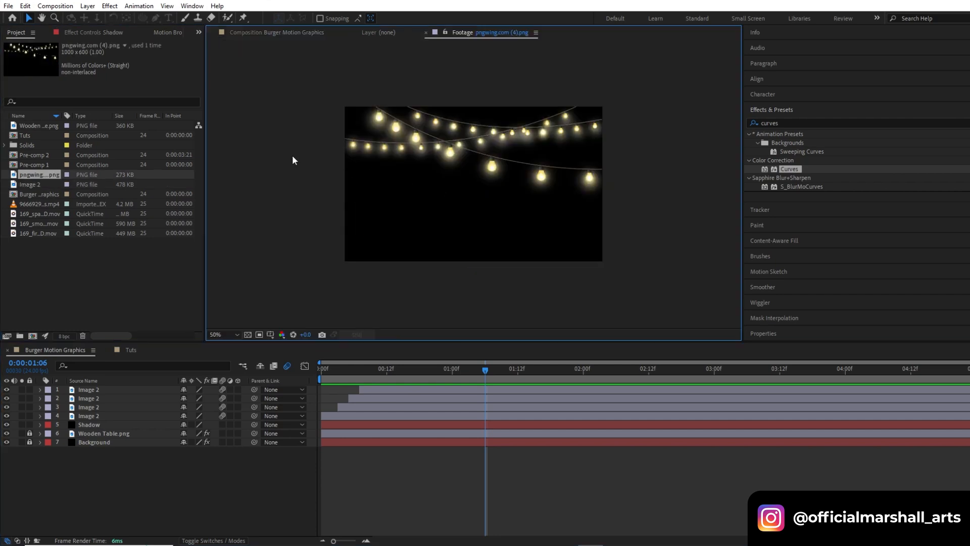
pyautogui.click(277, 34)
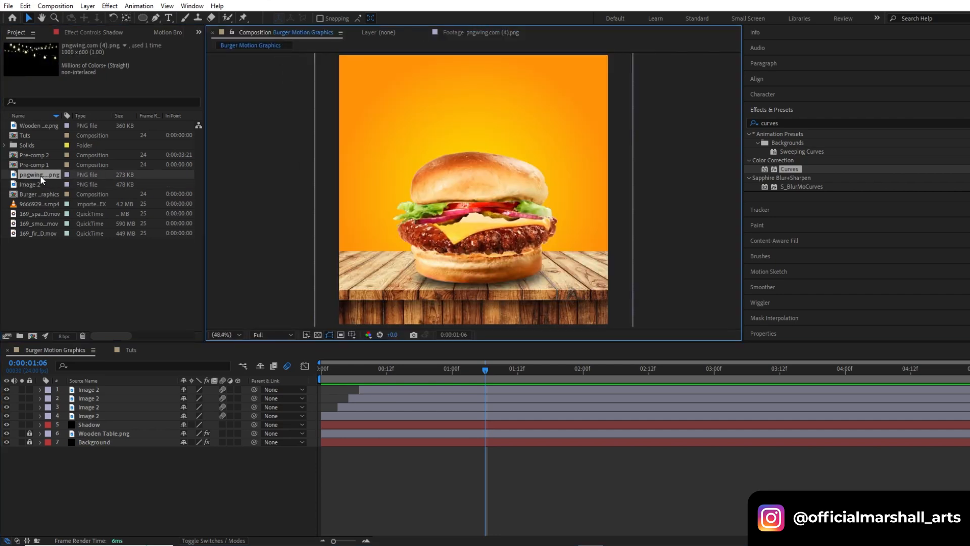
pyautogui.moveTo(40, 175); pyautogui.dragTo(123, 386)
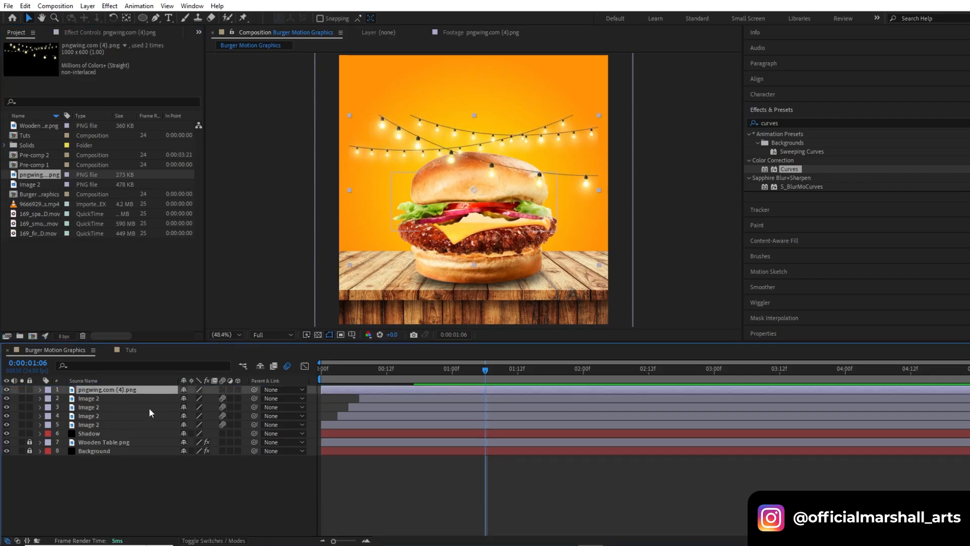
# Step: Scale the string-lights layer to 155% and move it up so the bulbs hang across the upper part of the frame
pyautogui.press('s')
pyautogui.moveTo(196, 399); pyautogui.dragTo(223, 398)
pyautogui.moveTo(509, 155); pyautogui.dragTo(503, 127)
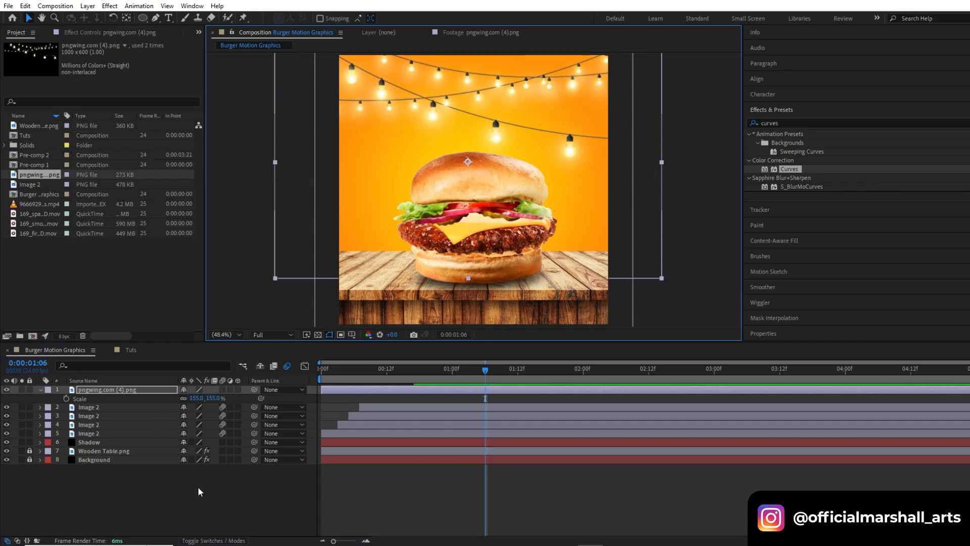
# Step: Try Add and settle on Screen as the string-lights layer's blending mode, and place the layer between Shadow and Wooden Table.png
pyautogui.click(226, 541)
pyautogui.click(188, 389)
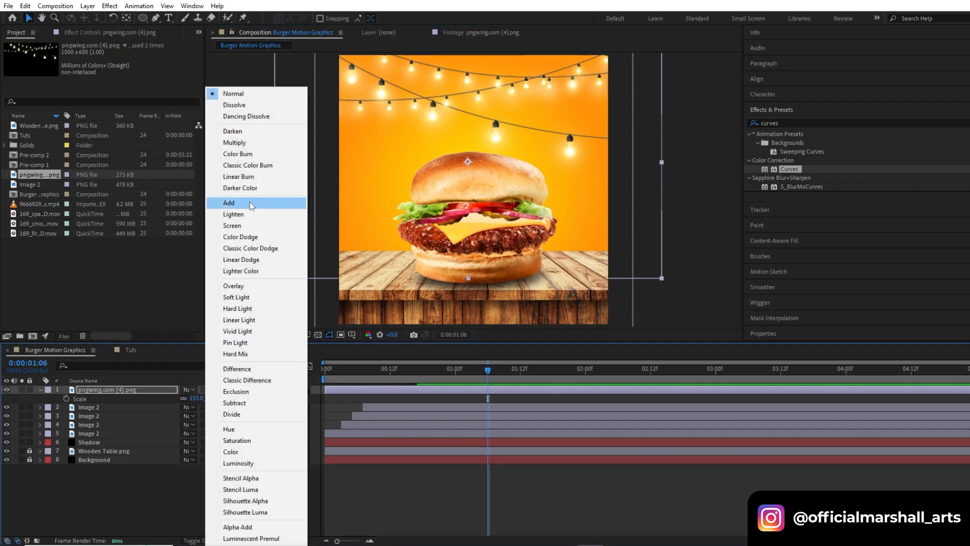
pyautogui.click(246, 206)
pyautogui.click(188, 389)
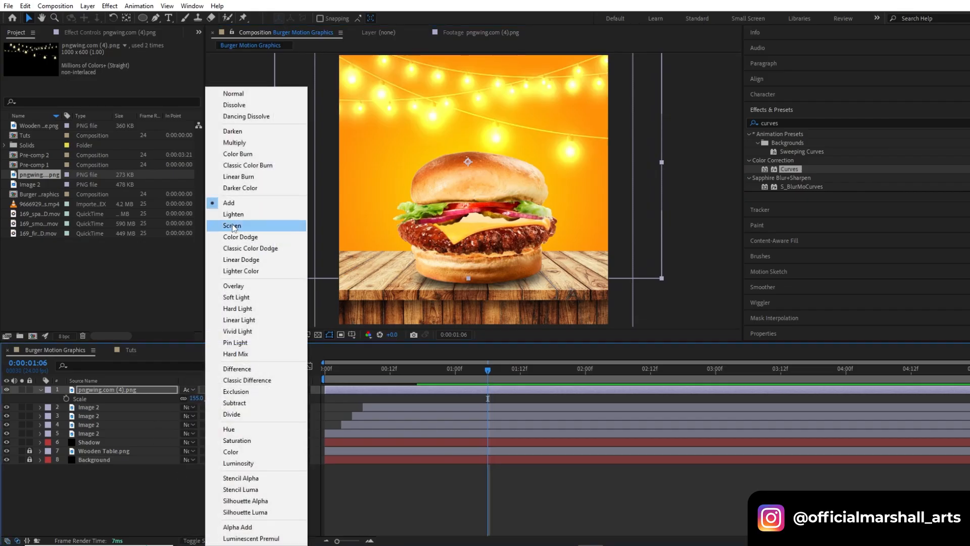
pyautogui.click(228, 224)
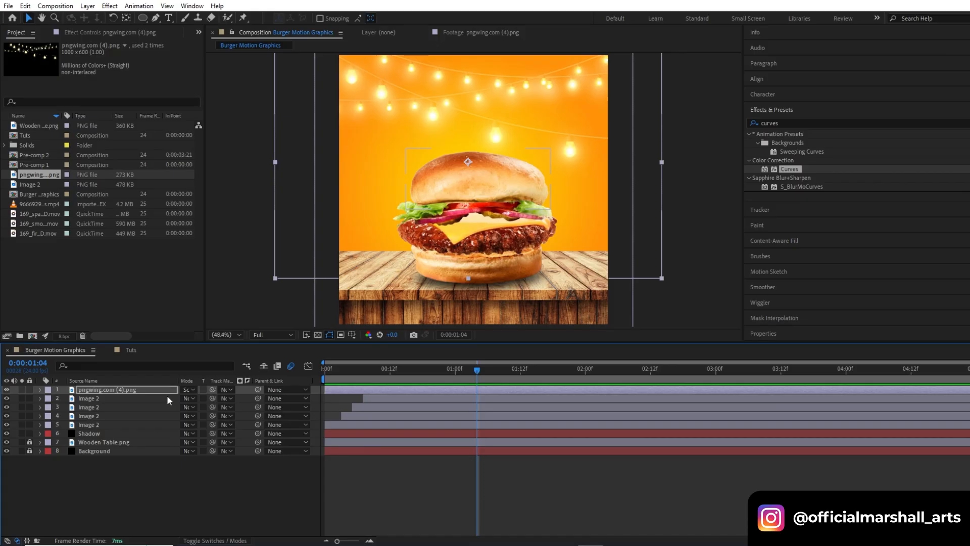
pyautogui.moveTo(166, 394); pyautogui.dragTo(141, 439)
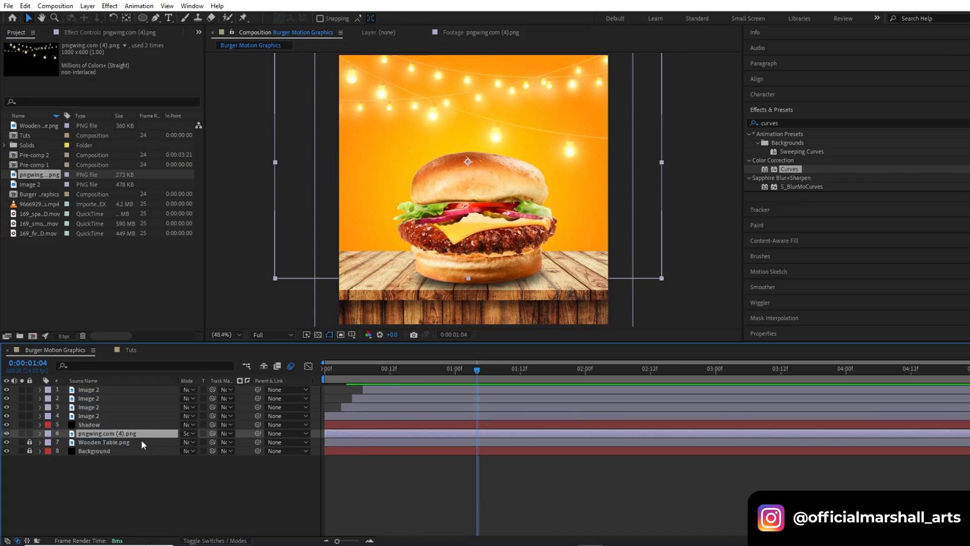
pyautogui.moveTo(341, 374); pyautogui.dragTo(427, 390)
# Step: Separate the Position dimensions of the string-lights layer and test vertical movement with its Y Position
pyautogui.press('p')
pyautogui.moveTo(182, 447); pyautogui.dragTo(204, 446)
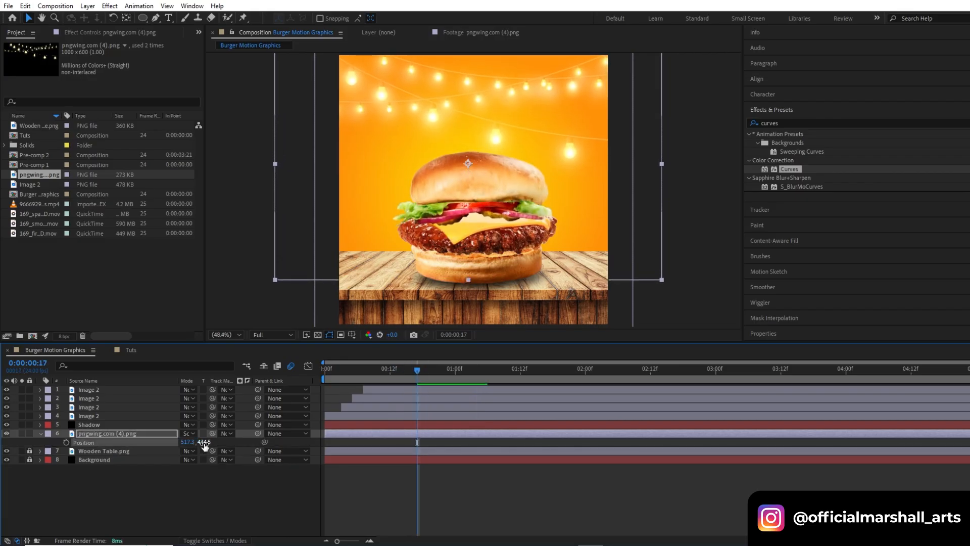
pyautogui.rightClick(93, 443)
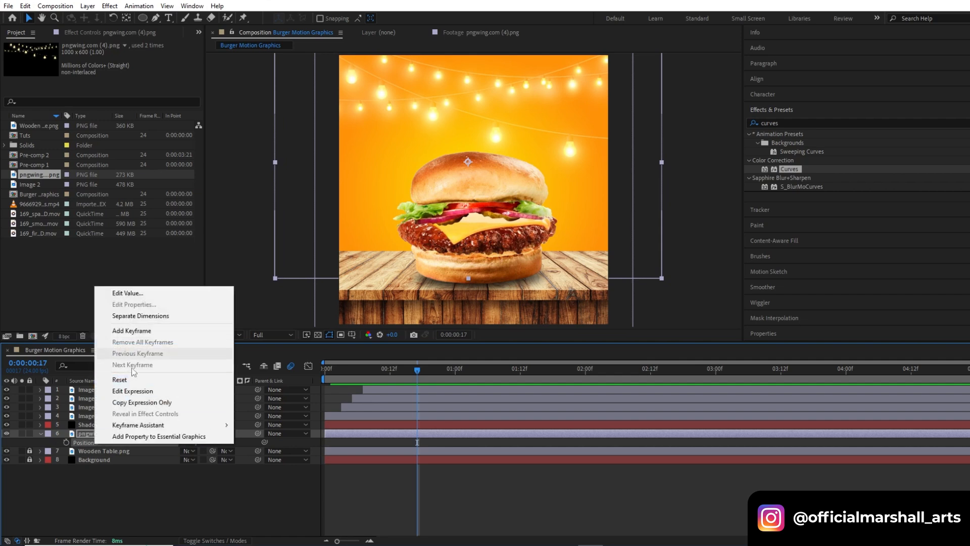
pyautogui.click(136, 315)
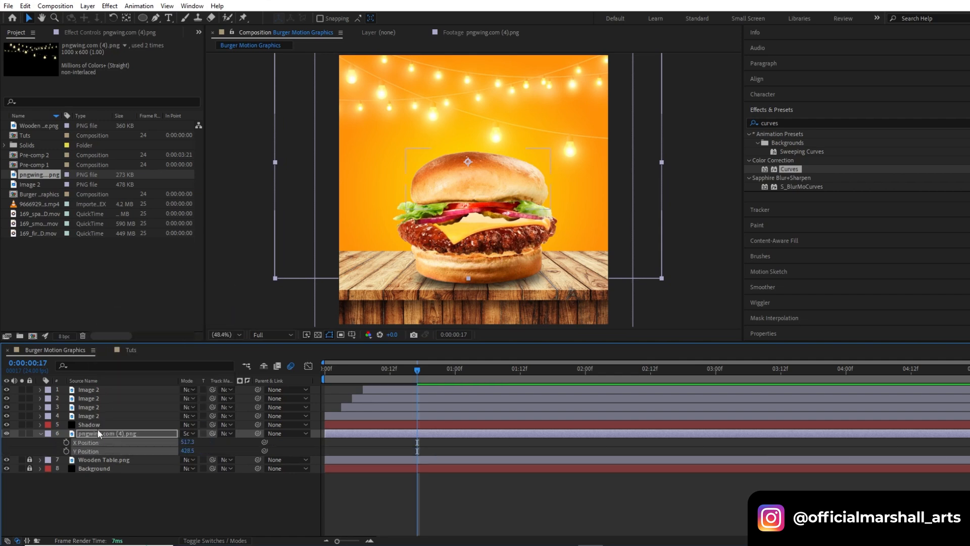
pyautogui.moveTo(188, 452); pyautogui.dragTo(180, 450)
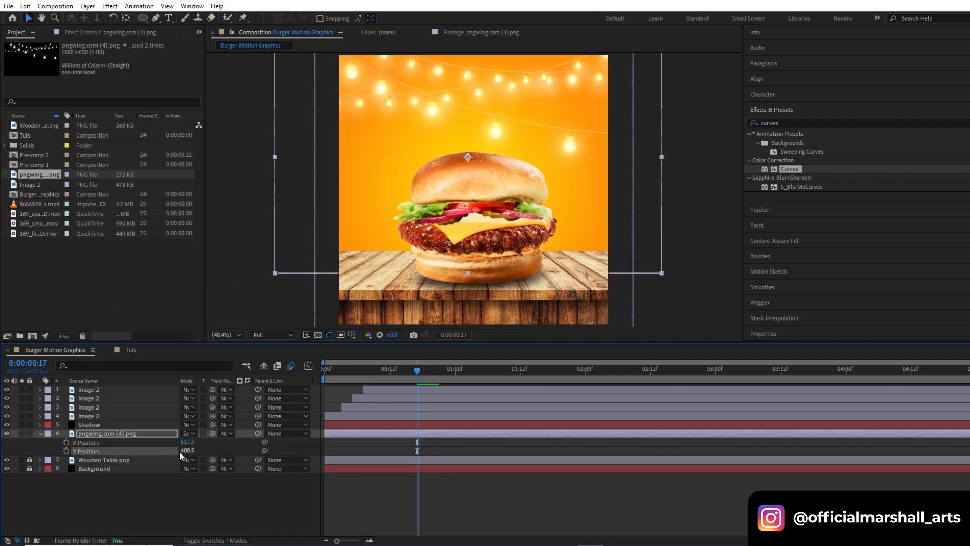
# Step: Add the expression wiggle(2,5) to the string-lights layer's Y Position, preview the motion, and collapse the layer
pyautogui.keyDown('alt'); pyautogui.click(67, 452); pyautogui.keyUp('alt')
pyautogui.write('wiggle(')
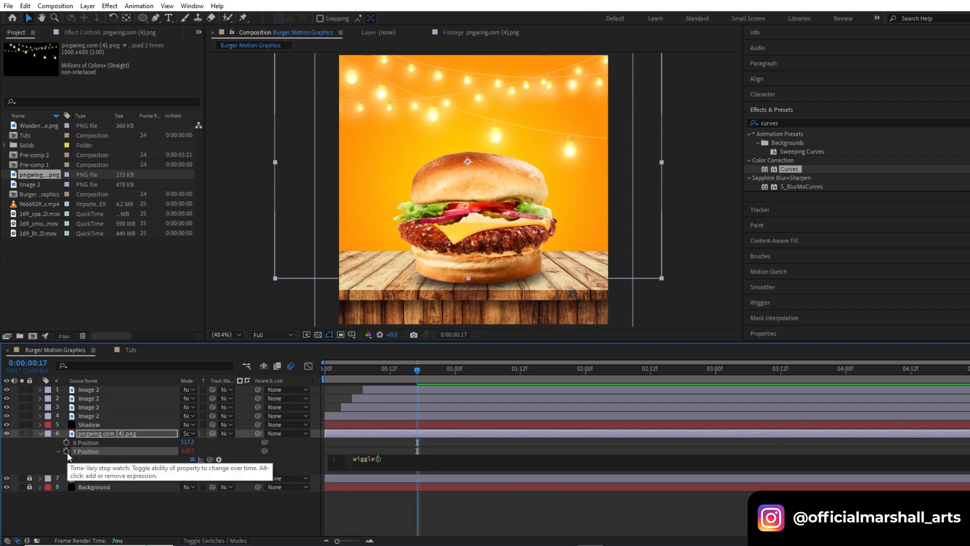
pyautogui.write('2,5')
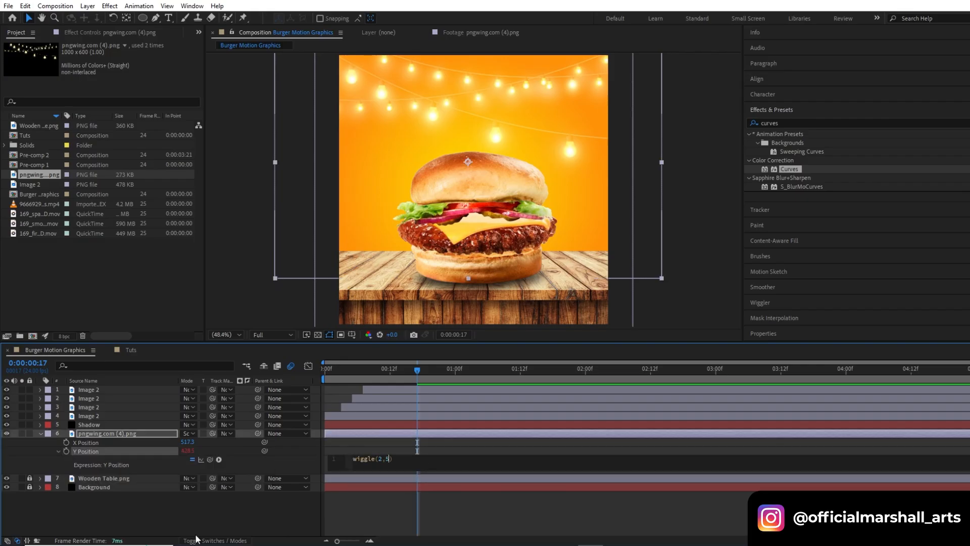
pyautogui.click(374, 444)
pyautogui.moveTo(361, 378); pyautogui.dragTo(316, 381)
pyautogui.press('space')
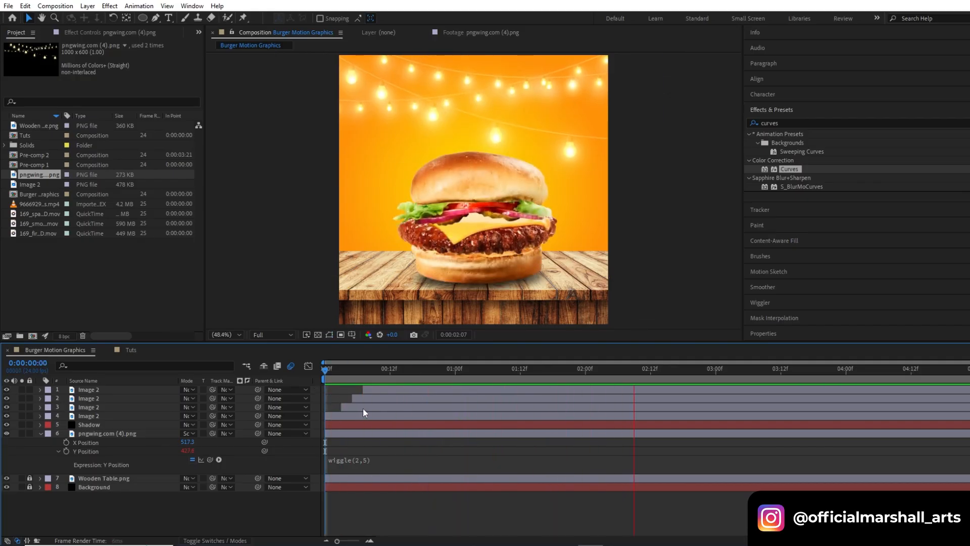
pyautogui.press('space')
pyautogui.click(40, 432)
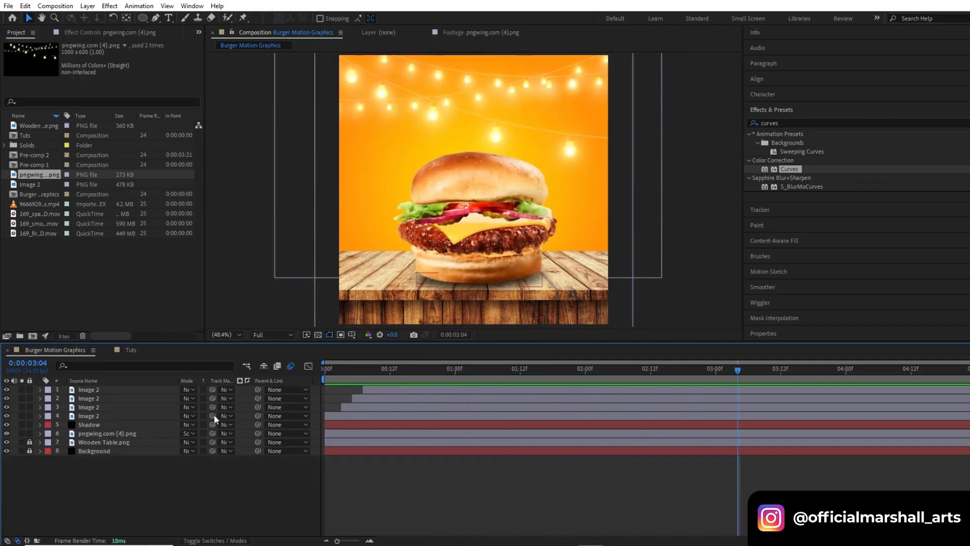
pyautogui.click(329, 372)
pyautogui.press('space')
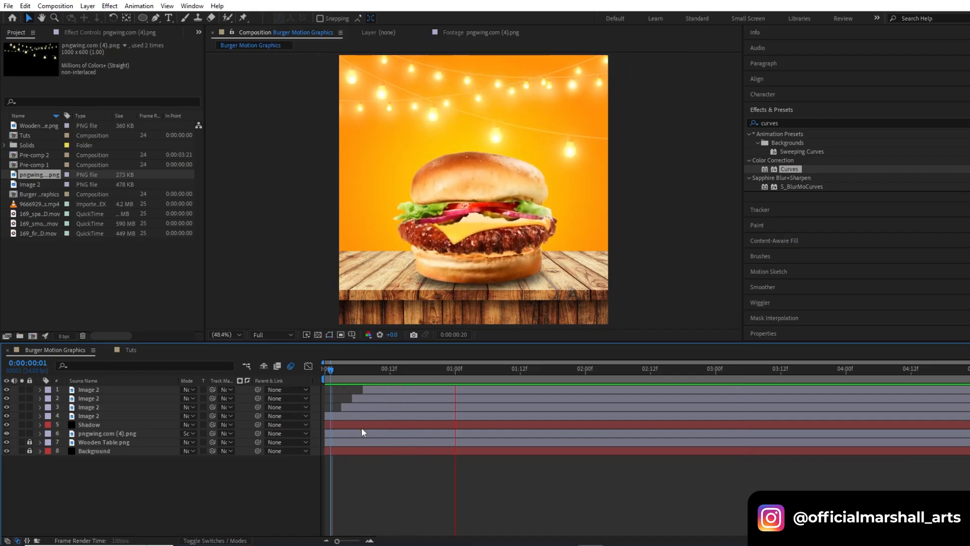
pyautogui.press('space')
# Step: Add the expression wiggle(20,60) to the string-lights layer's Opacity and preview the flicker from the start
pyautogui.click(129, 440)
pyautogui.click(125, 436)
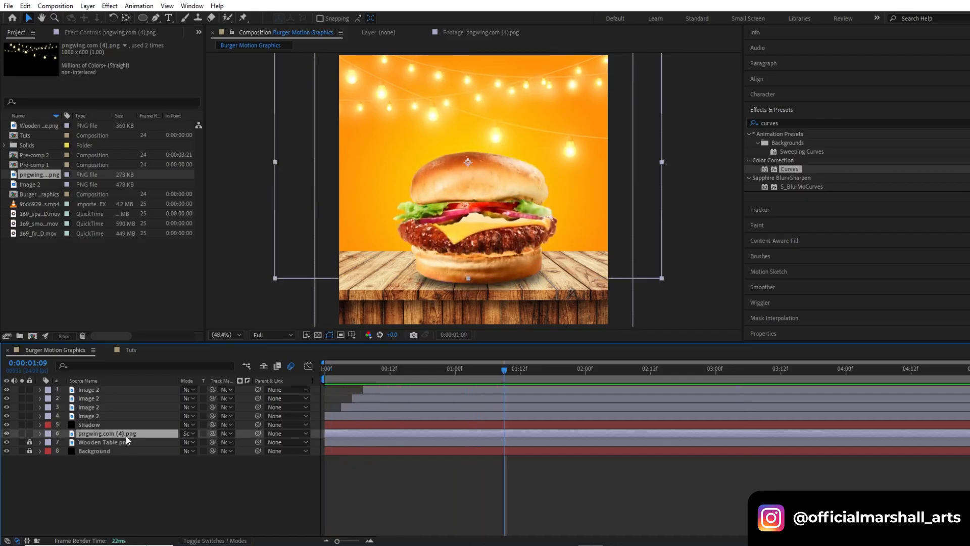
pyautogui.press('t')
pyautogui.keyDown('alt'); pyautogui.click(66, 443); pyautogui.keyUp('alt')
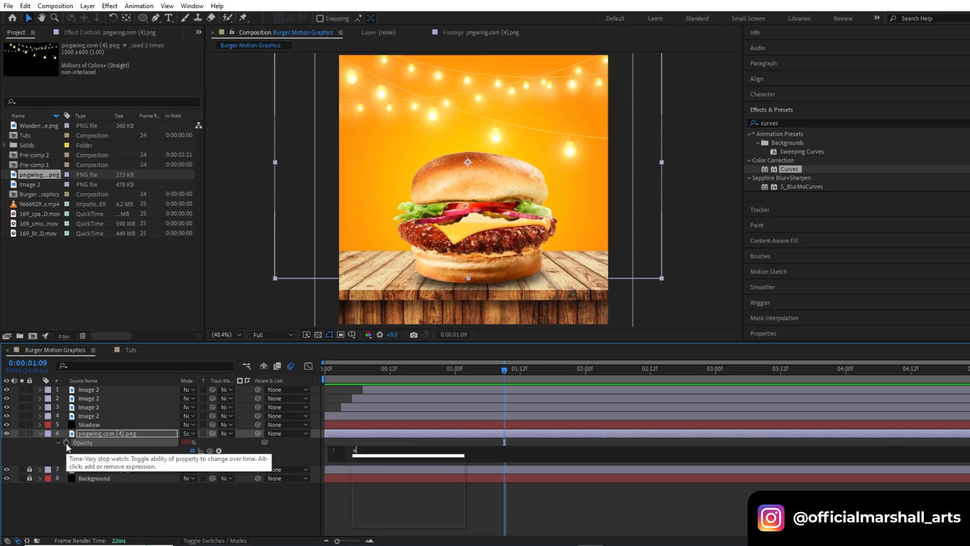
pyautogui.write('wiggle(')
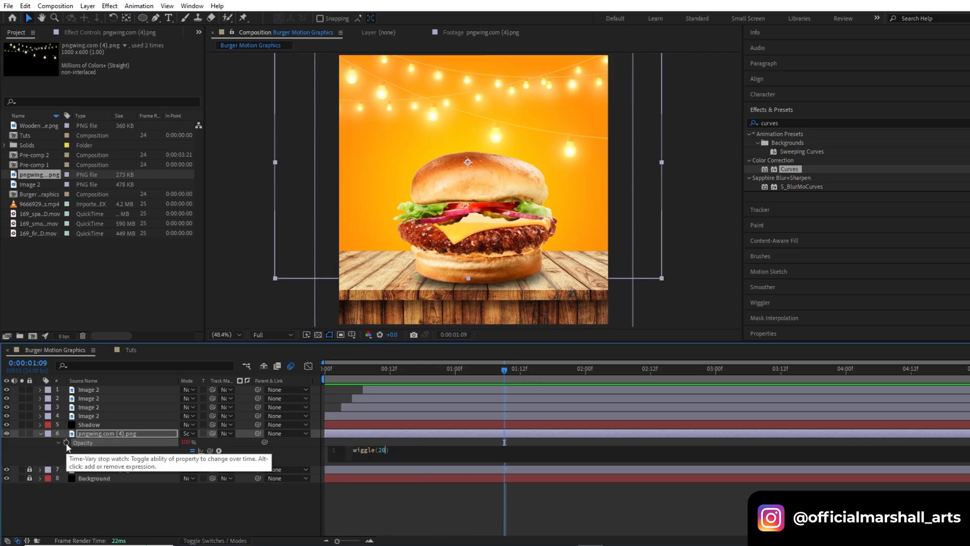
pyautogui.write('20,60')
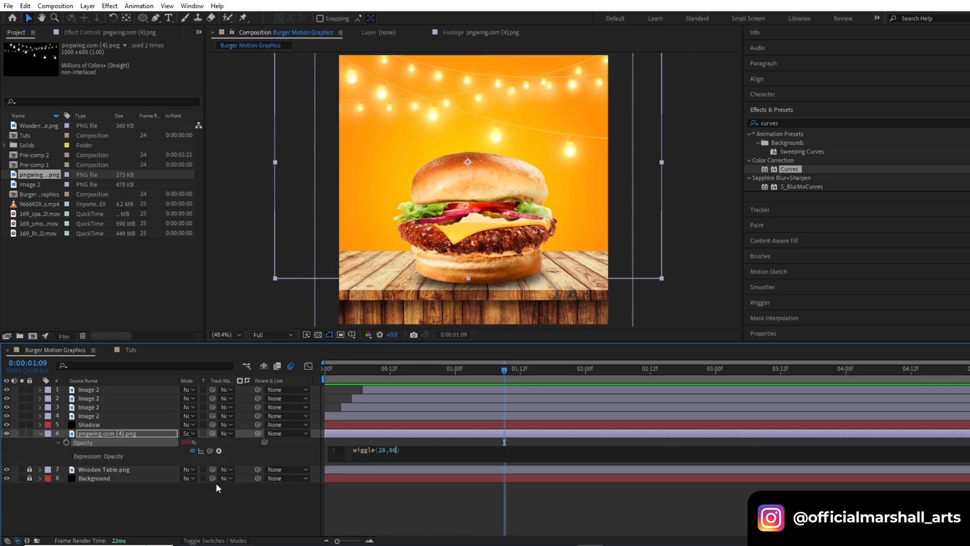
pyautogui.click(374, 440)
pyautogui.click(327, 377)
pyautogui.press('space')
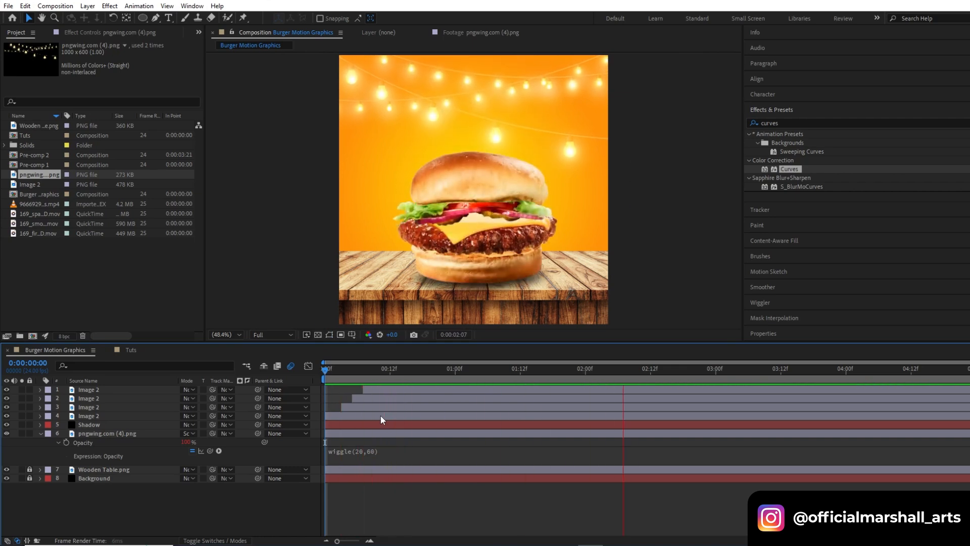
pyautogui.press('space')
# Step: Change the string-lights Opacity expression to wiggle(8,60), preview the slower flicker, and collapse the layer
pyautogui.click(374, 450)
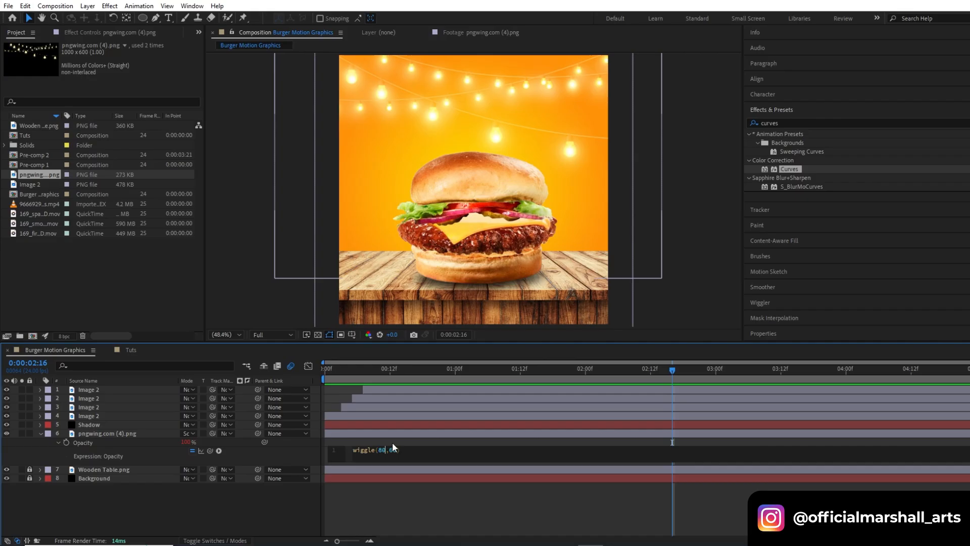
pyautogui.press('BackSpace')
pyautogui.click(383, 443)
pyautogui.moveTo(368, 374); pyautogui.dragTo(320, 374)
pyautogui.press('space')
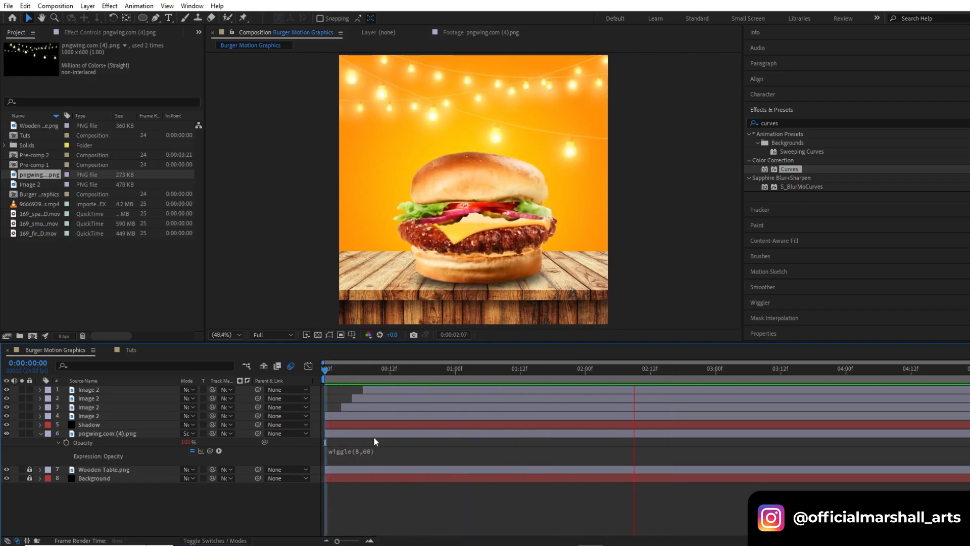
pyautogui.press('space')
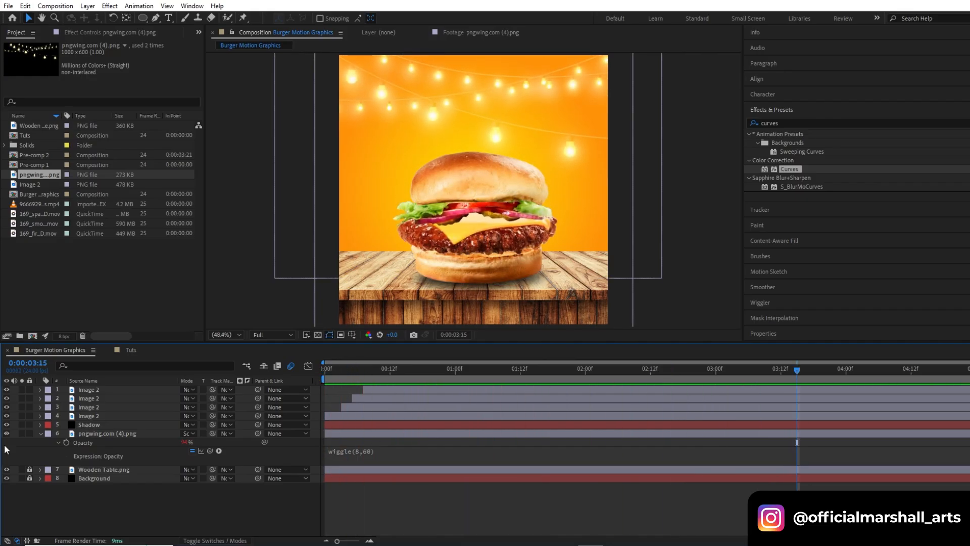
pyautogui.click(40, 433)
# Step: Set up the Type tool with the Adumu font and a red fill colour at 0:00:01:04
pyautogui.moveTo(349, 368); pyautogui.dragTo(477, 374)
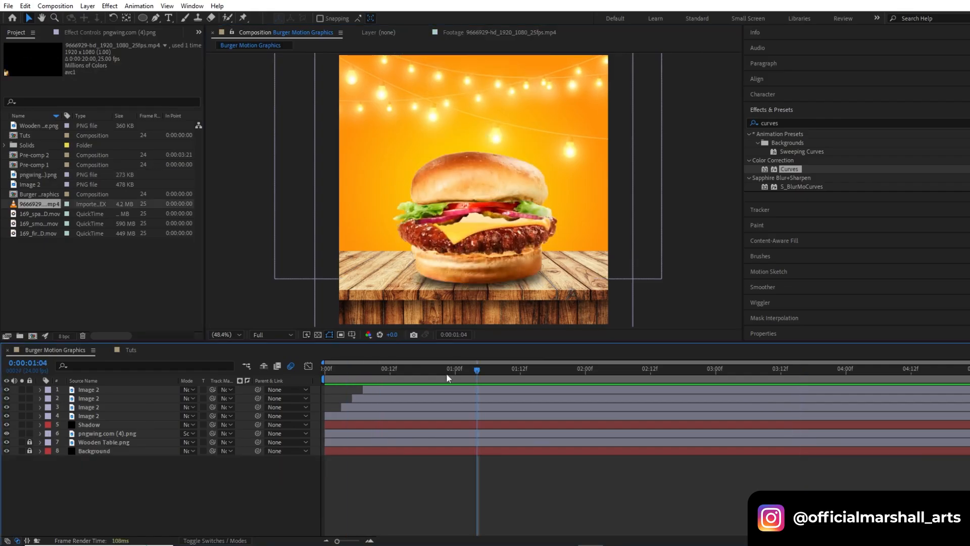
pyautogui.click(169, 17)
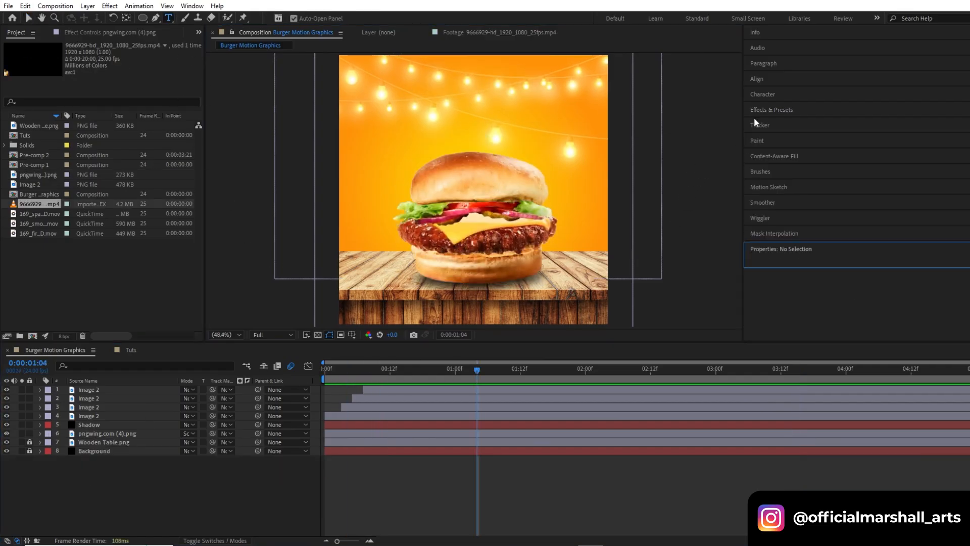
pyautogui.click(760, 94)
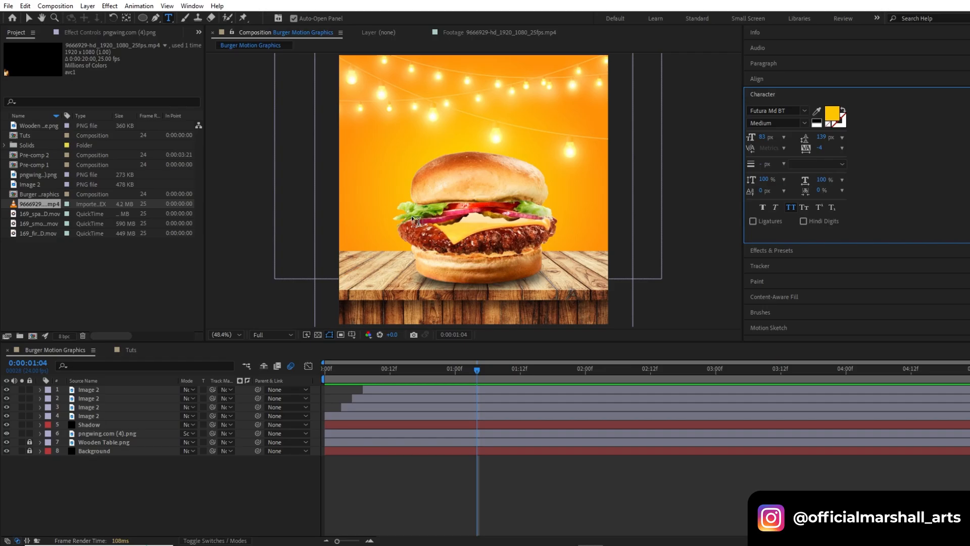
pyautogui.click(778, 110)
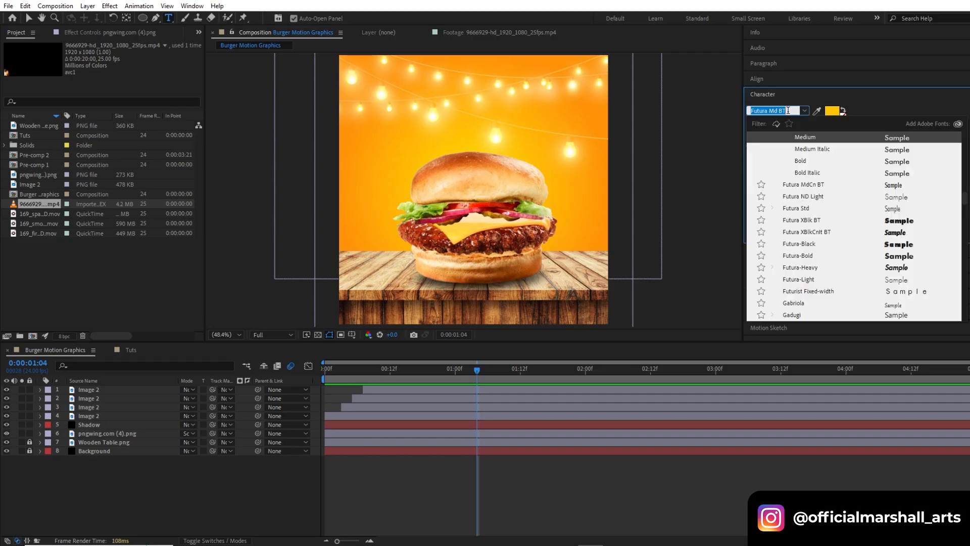
pyautogui.write('adumu')
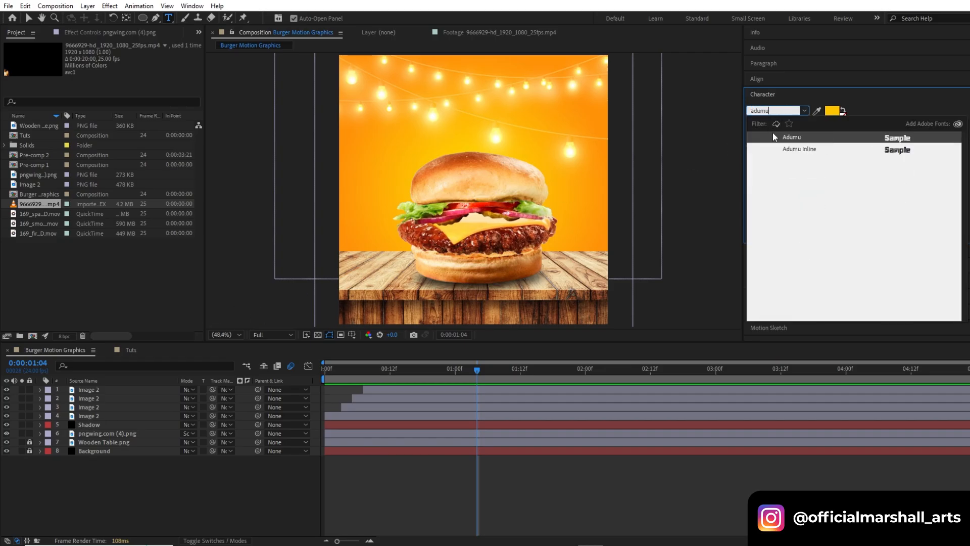
pyautogui.click(787, 138)
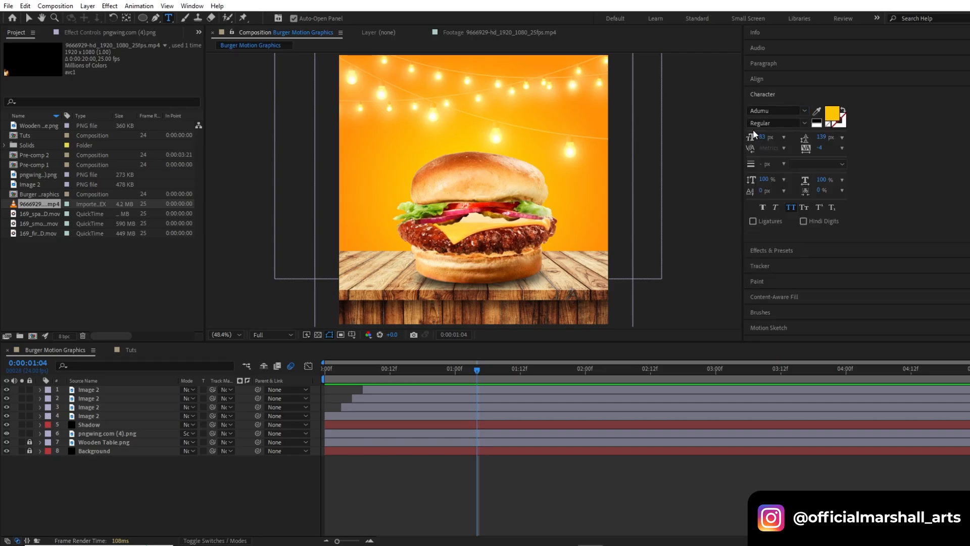
pyautogui.click(832, 117)
pyautogui.moveTo(225, 267); pyautogui.dragTo(224, 257)
pyautogui.click(300, 262)
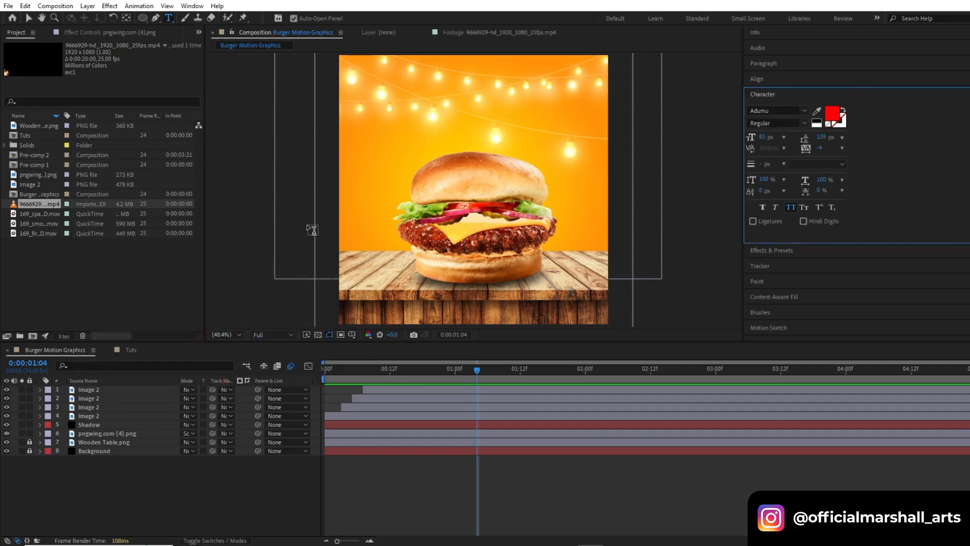
# Step: Add the text "classic" above the burger at 193 px, centred horizontally in the composition
pyautogui.click(449, 122)
pyautogui.write('classic')
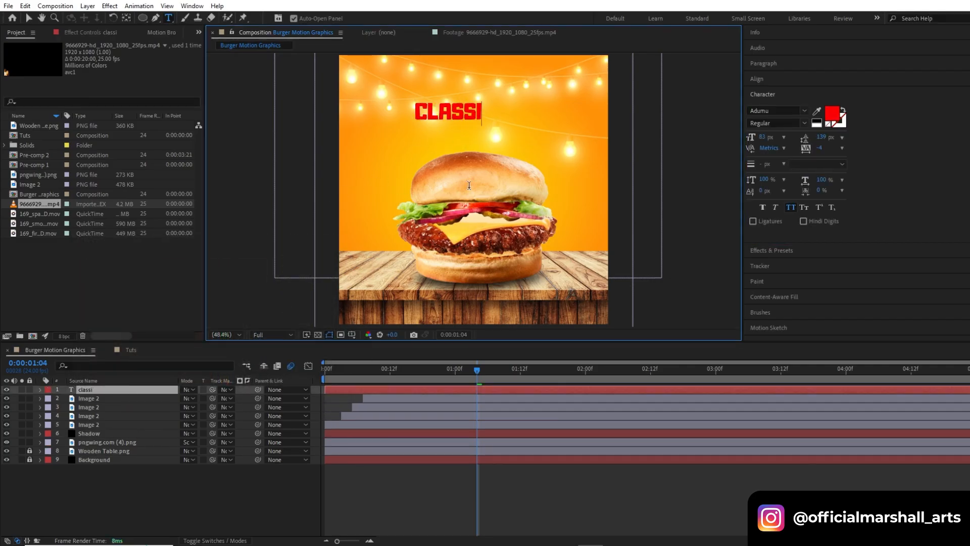
pyautogui.click(465, 393)
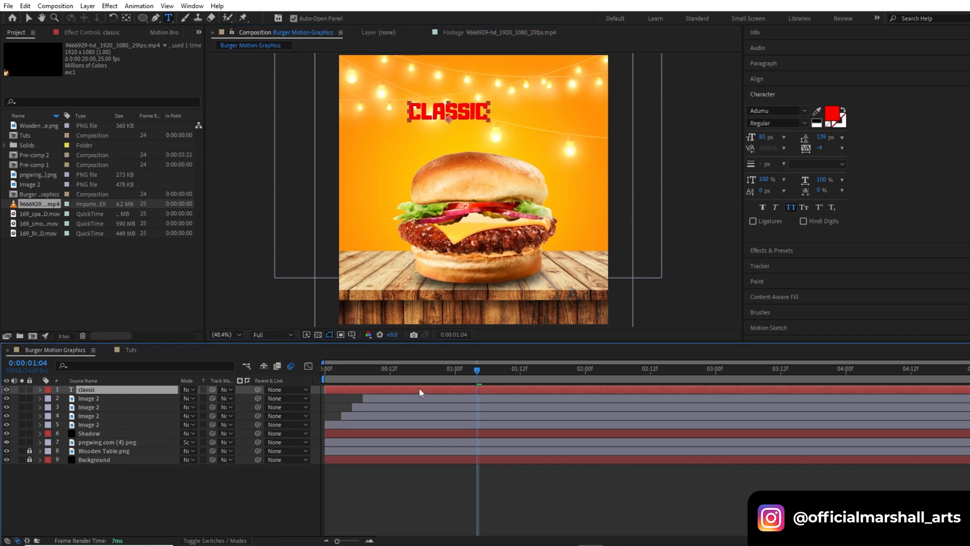
pyautogui.moveTo(763, 138); pyautogui.dragTo(834, 153)
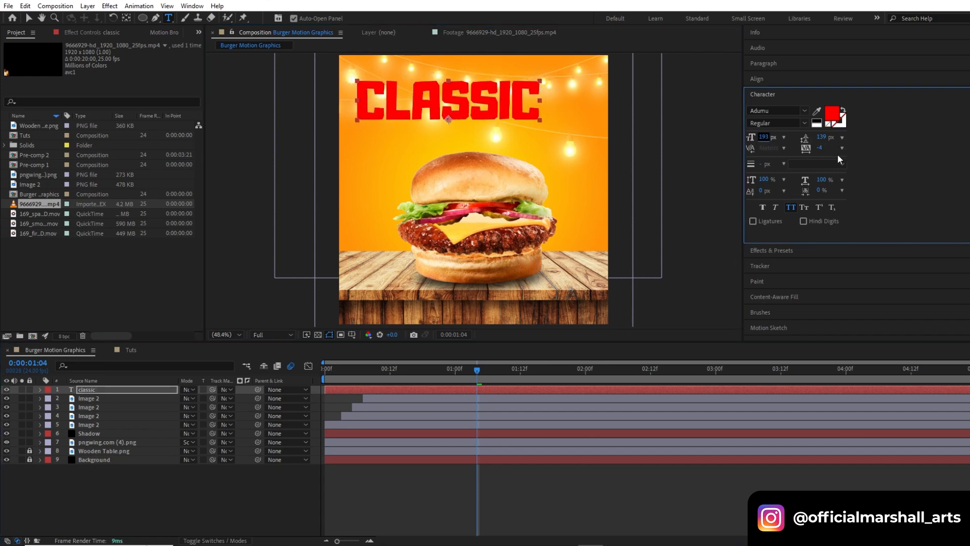
pyautogui.press('v')
pyautogui.click(757, 79)
pyautogui.click(771, 104)
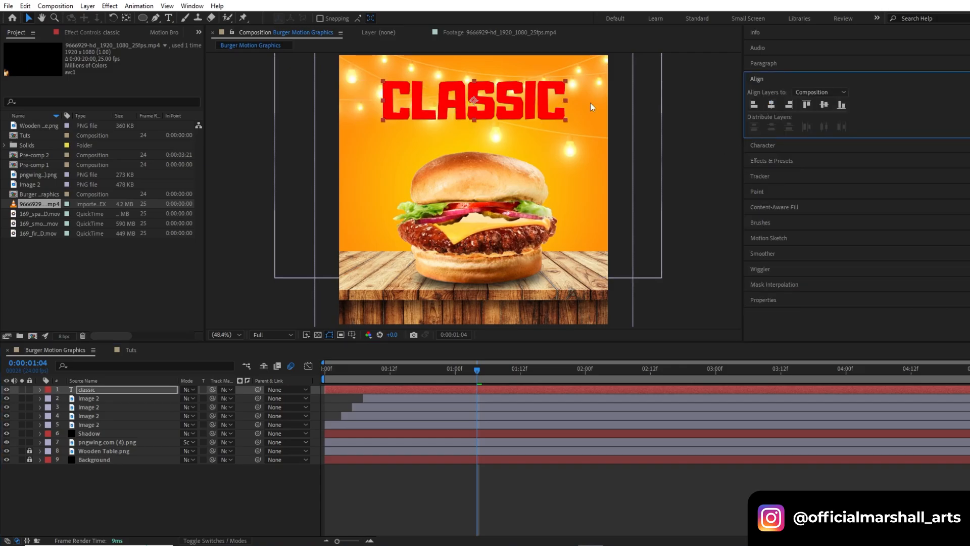
# Step: Duplicate the classic text, move the copy directly below it, and change its wording to "burger"
pyautogui.hotkey('ctrl', 'd')
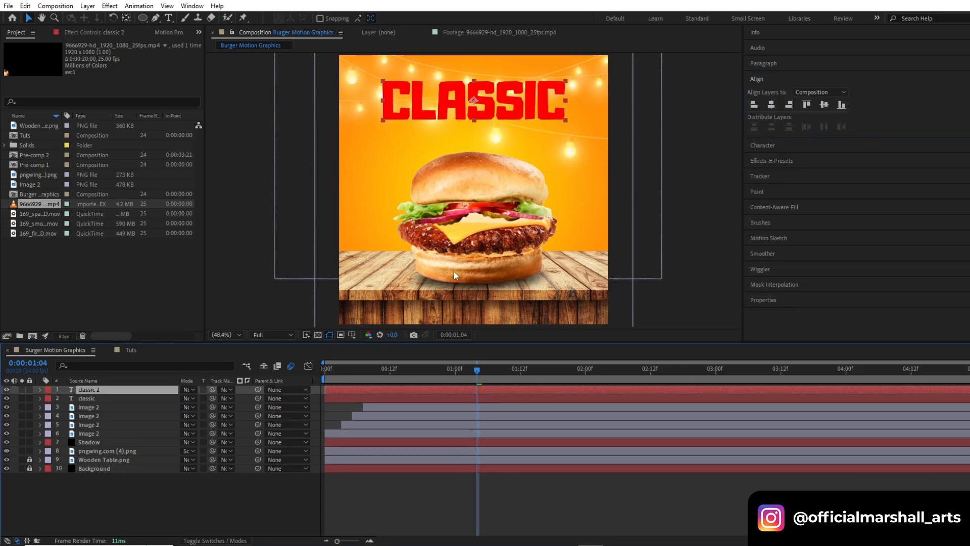
pyautogui.moveTo(482, 115); pyautogui.dragTo(474, 147)
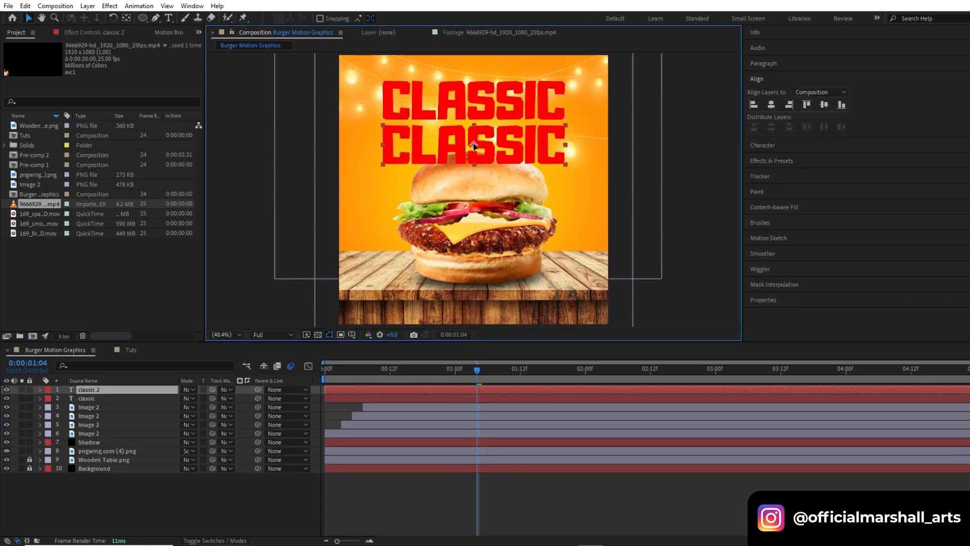
pyautogui.doubleClick(473, 146)
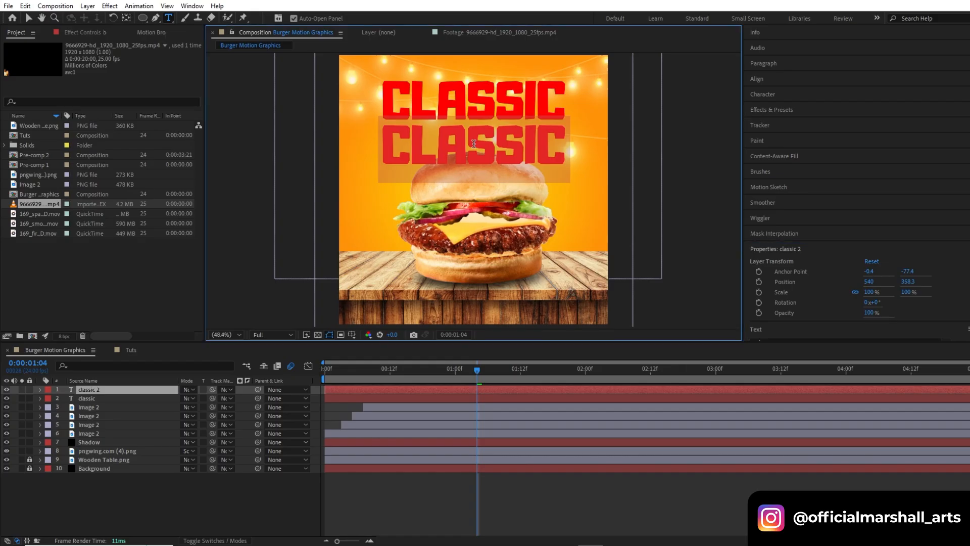
pyautogui.write('burger')
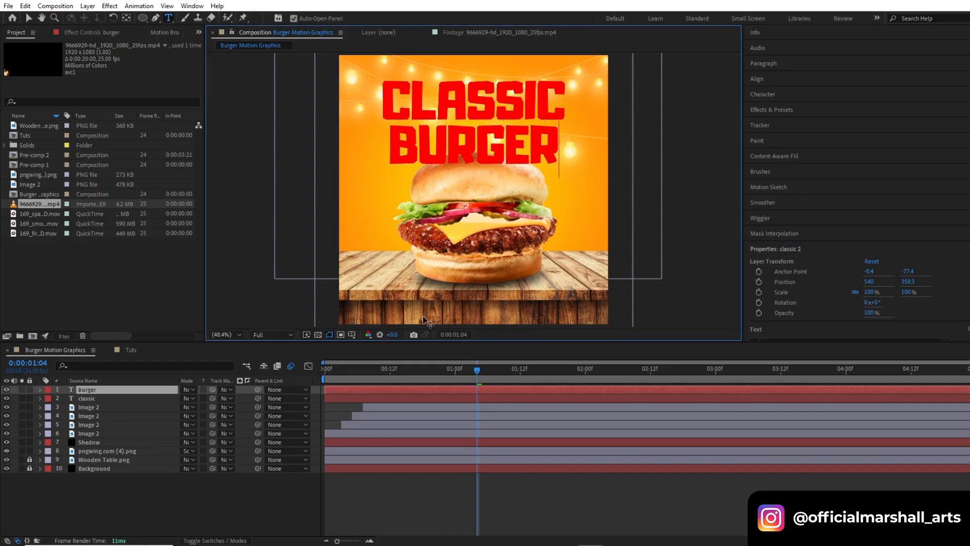
pyautogui.click(429, 392)
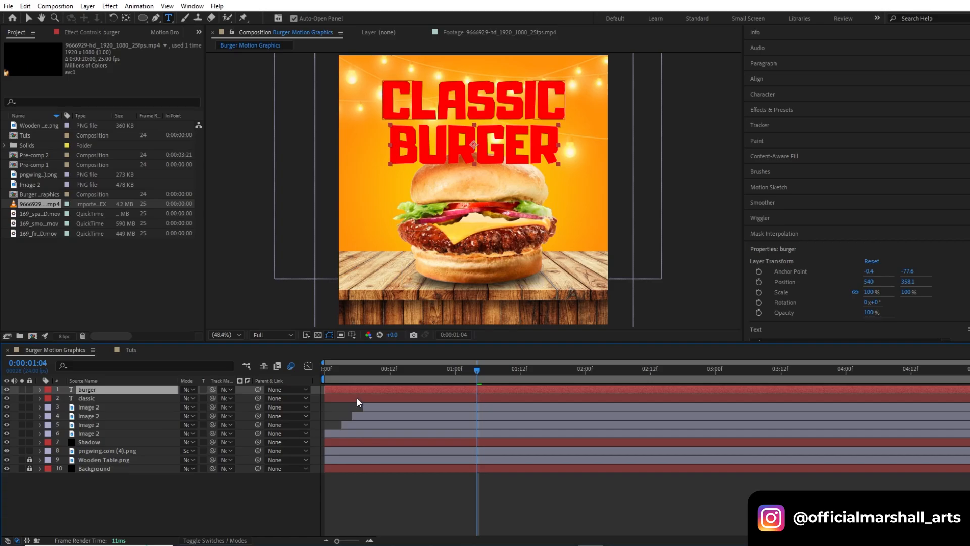
# Step: Move both text layers beneath the Wooden Table layer and make them start at 0:00:00:20
pyautogui.keyDown('shift'); pyautogui.click(174, 397); pyautogui.keyUp('shift')
pyautogui.moveTo(159, 399); pyautogui.dragTo(139, 456)
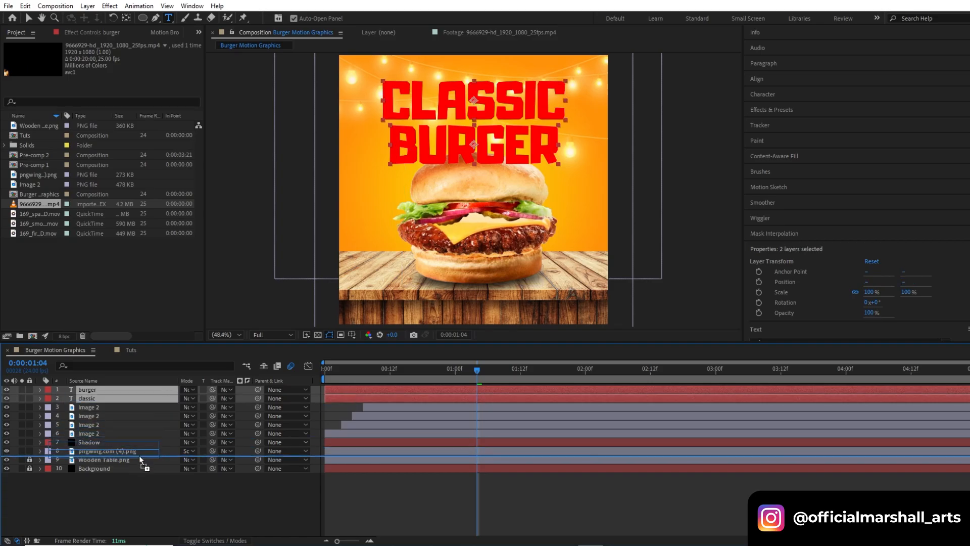
pyautogui.moveTo(138, 455); pyautogui.dragTo(138, 461)
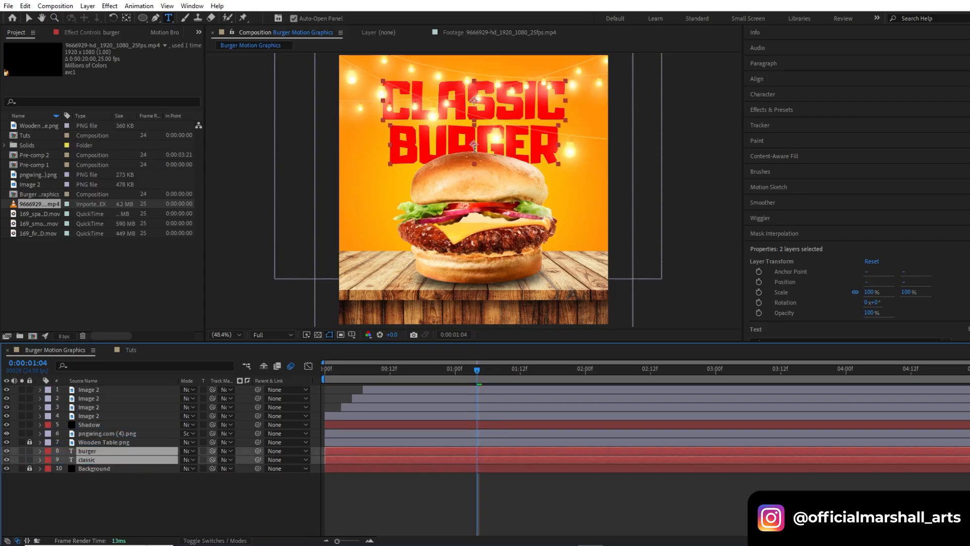
pyautogui.press('v')
pyautogui.press('space')
pyautogui.moveTo(347, 450); pyautogui.dragTo(429, 452)
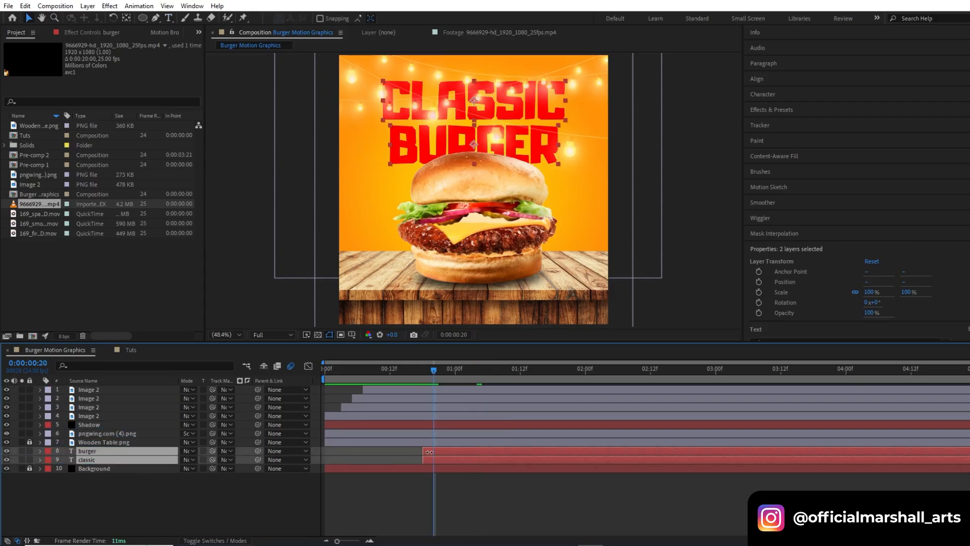
# Step: Check the 9666929 fire footage and place it in the composition between the Wooden Table and burger text layers
pyautogui.click(124, 266)
pyautogui.doubleClick(37, 201)
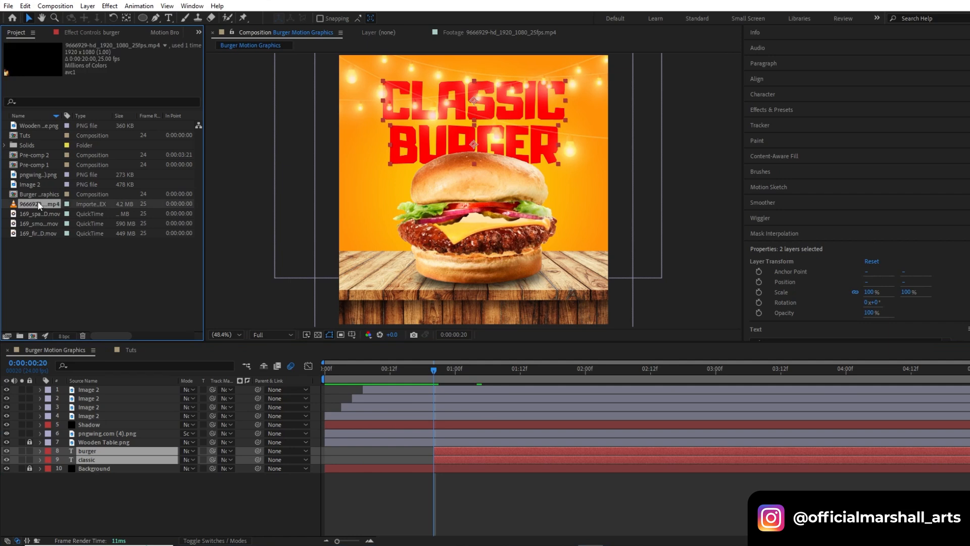
pyautogui.moveTo(212, 315); pyautogui.dragTo(165, 311)
pyautogui.moveTo(29, 205); pyautogui.dragTo(112, 449)
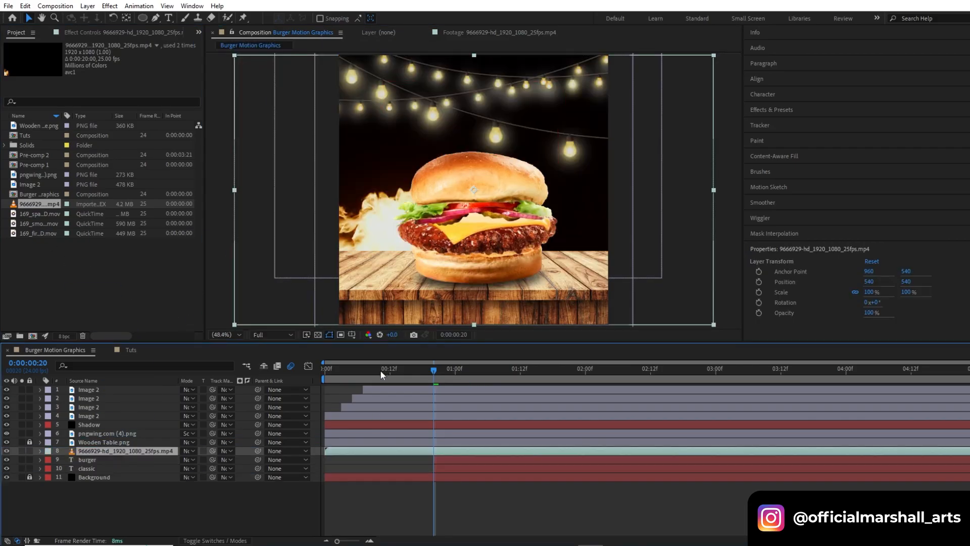
# Step: Scale the fire footage to 172% and reposition it to about 928, -30 so the flames fill the area behind the burger
pyautogui.moveTo(380, 371); pyautogui.dragTo(466, 393)
pyautogui.moveTo(417, 311); pyautogui.dragTo(451, 245)
pyautogui.press('s')
pyautogui.moveTo(204, 460); pyautogui.dragTo(240, 460)
pyautogui.moveTo(364, 236); pyautogui.dragTo(423, 164)
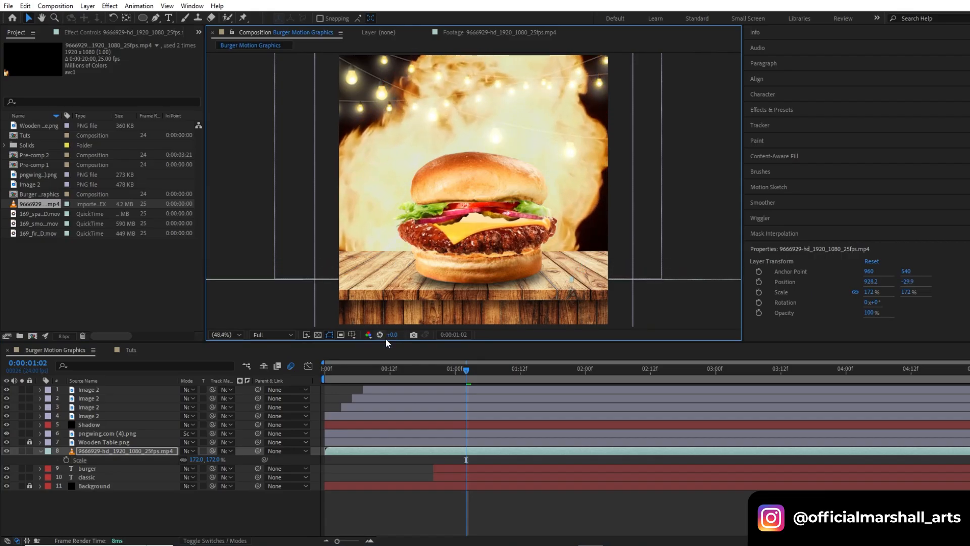
# Step: Set the fire footage's blending mode to Screen and preview the flames over the orange background and text
pyautogui.moveTo(396, 371); pyautogui.dragTo(416, 381)
pyautogui.click(188, 451)
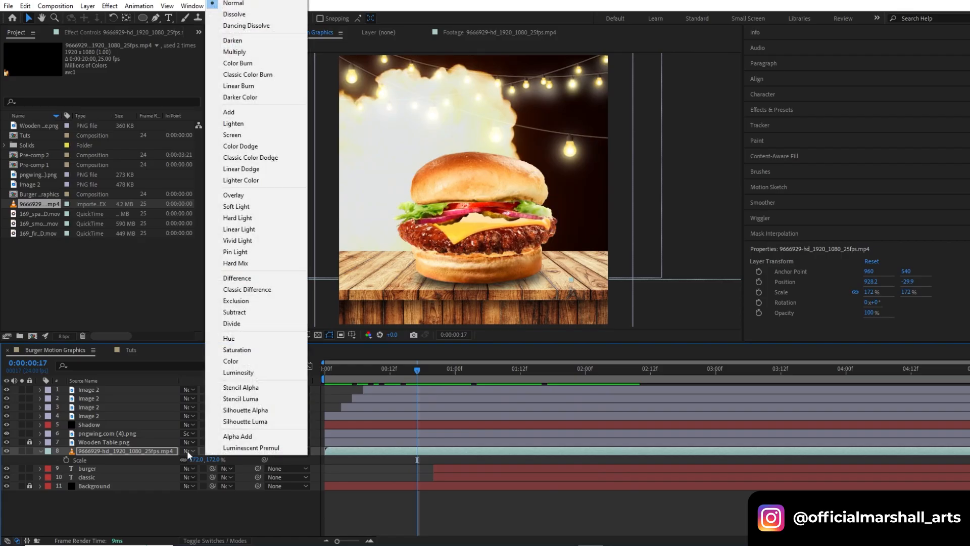
pyautogui.click(235, 135)
pyautogui.moveTo(330, 370); pyautogui.dragTo(438, 405)
# Step: Apply the Linear Wipe transition effect to the burger text layer with the playhead at 0:00:00:20
pyautogui.click(446, 470)
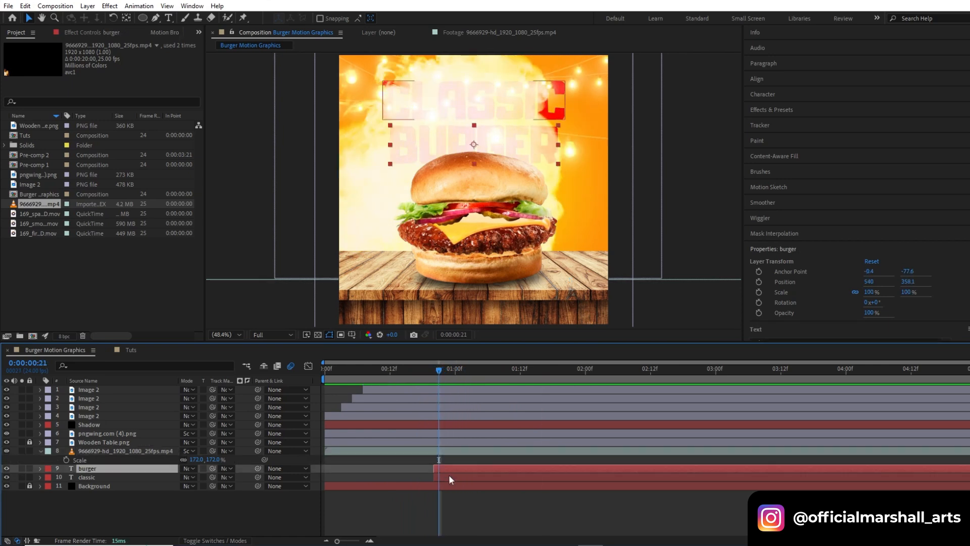
pyautogui.keyDown('shift'); pyautogui.click(449, 474); pyautogui.keyUp('shift')
pyautogui.click(451, 469)
pyautogui.press('pageup')
pyautogui.click(757, 109)
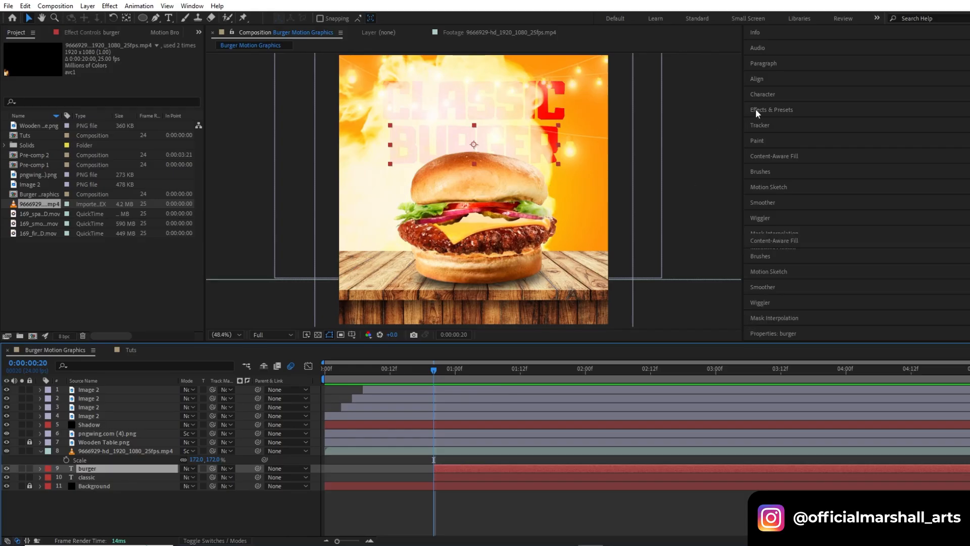
pyautogui.click(772, 122)
pyautogui.write('linear')
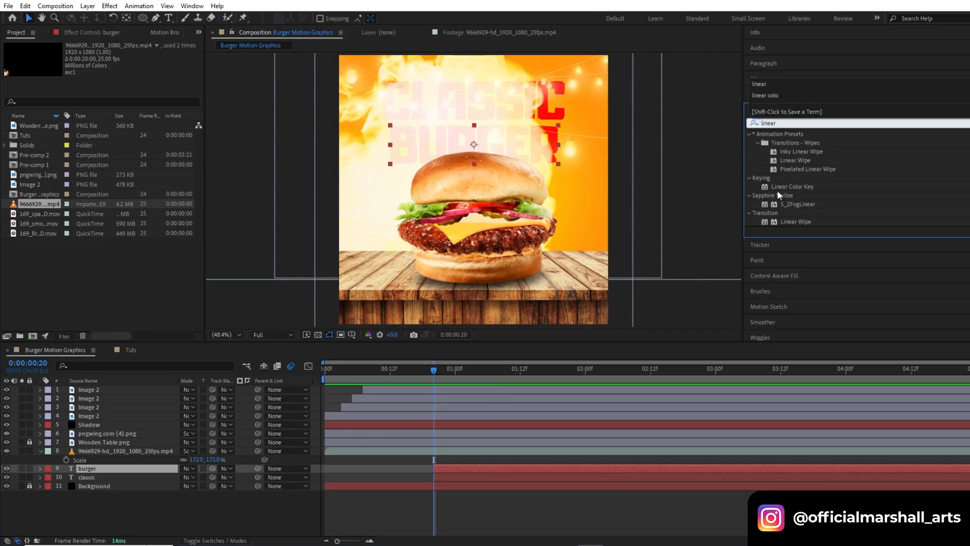
pyautogui.moveTo(788, 221); pyautogui.dragTo(438, 469)
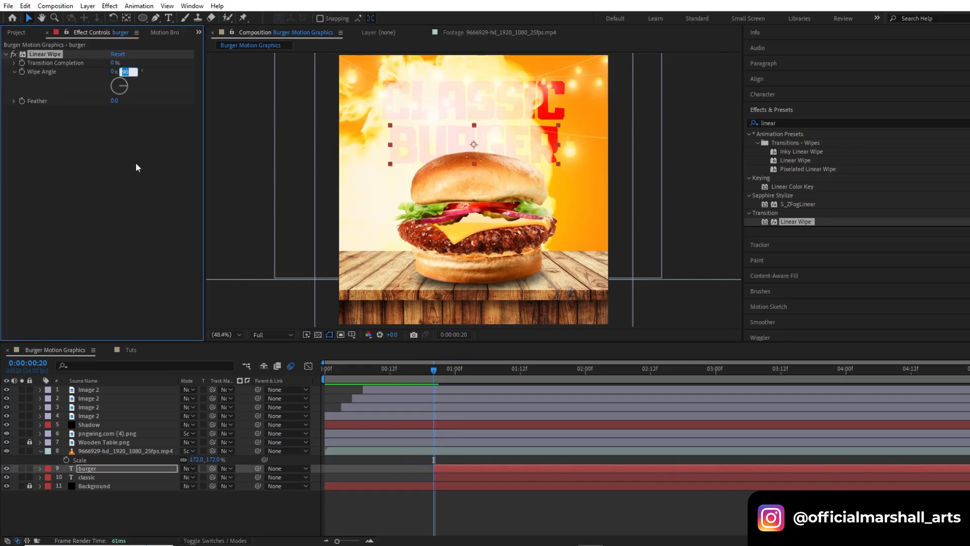
# Step: Set the burger text's Linear Wipe to a -90° Wipe Angle and a Feather of 20
pyautogui.write('-90')
pyautogui.press('Return')
pyautogui.click(113, 101)
pyautogui.write('20')
pyautogui.press('Return')
# Step: Keyframe the burger text's Transition Completion at 0% at 0:00:00:20 and 0:00:01:22
pyautogui.press('u')
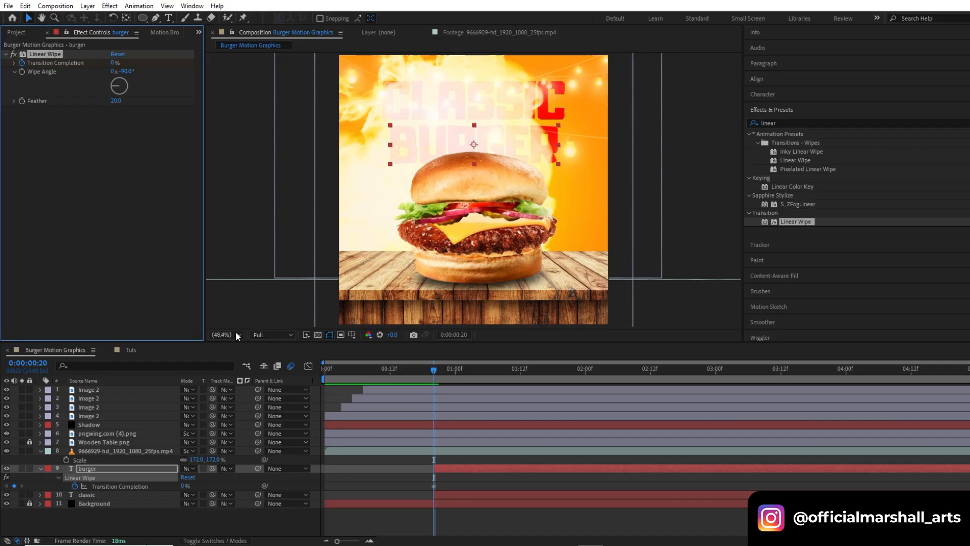
pyautogui.moveTo(434, 375); pyautogui.dragTo(574, 372)
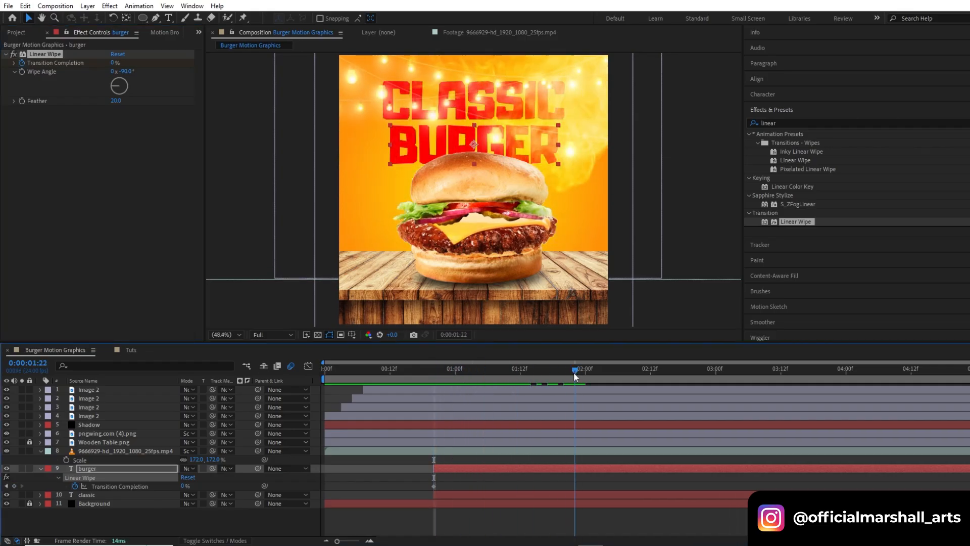
pyautogui.click(14, 486)
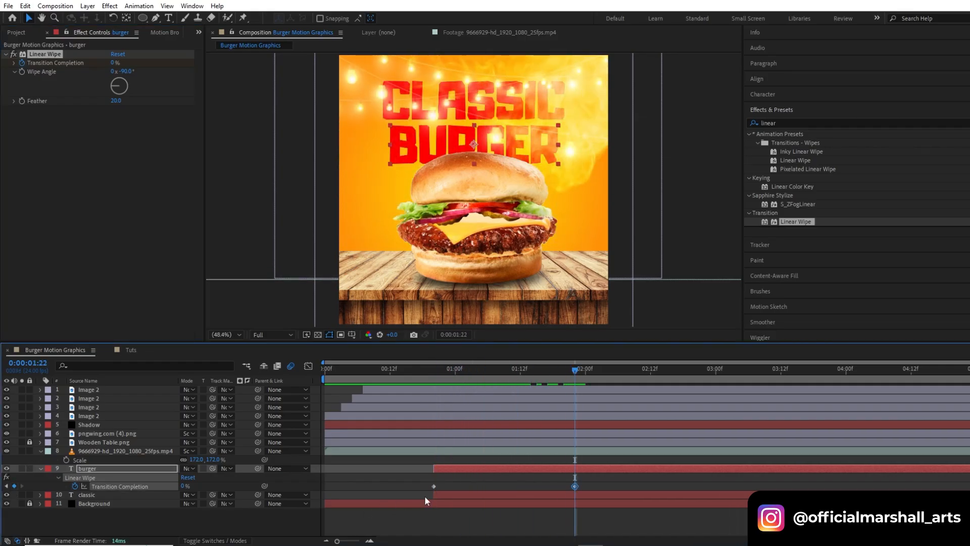
# Step: Shift the first Transition Completion keyframe and the start of both text layers to 0:00:01:01
pyautogui.moveTo(433, 486); pyautogui.dragTo(460, 486)
pyautogui.keyDown('shift'); pyautogui.click(440, 495); pyautogui.keyUp('shift')
pyautogui.click(466, 371)
pyautogui.moveTo(467, 372); pyautogui.dragTo(463, 374)
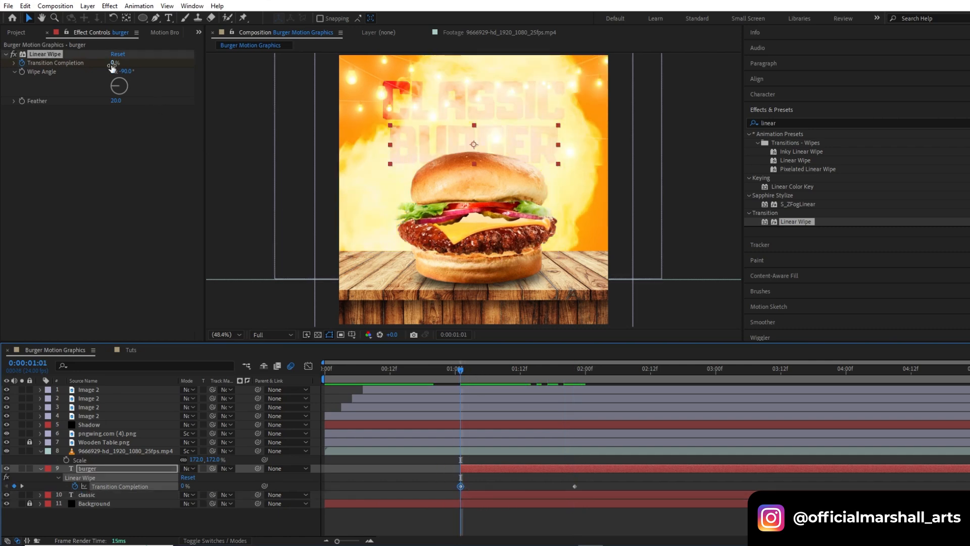
# Step: Set the burger text's Transition Completion to 99% at 0:00:01:01 and preview the wipe reveal
pyautogui.moveTo(113, 63); pyautogui.dragTo(169, 61)
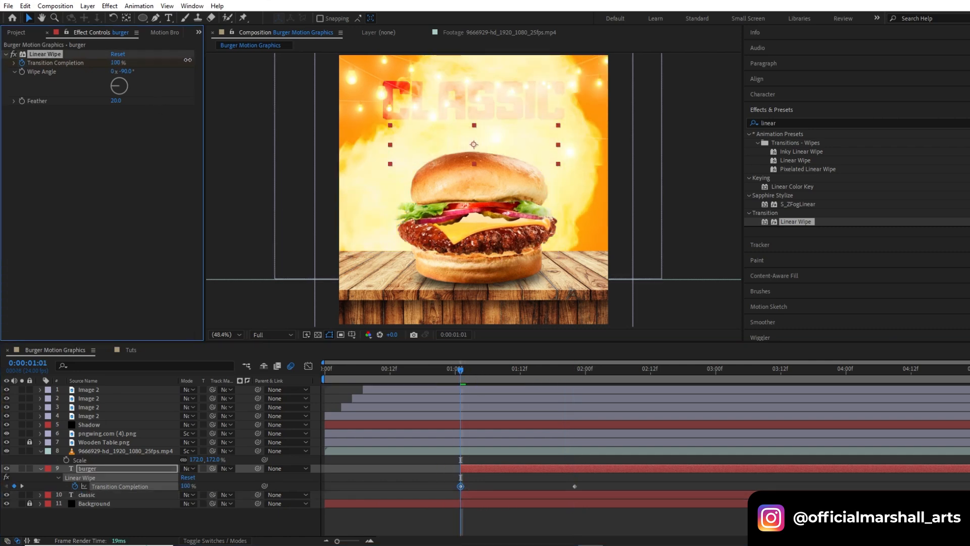
pyautogui.moveTo(461, 372); pyautogui.dragTo(553, 402)
pyautogui.press('space')
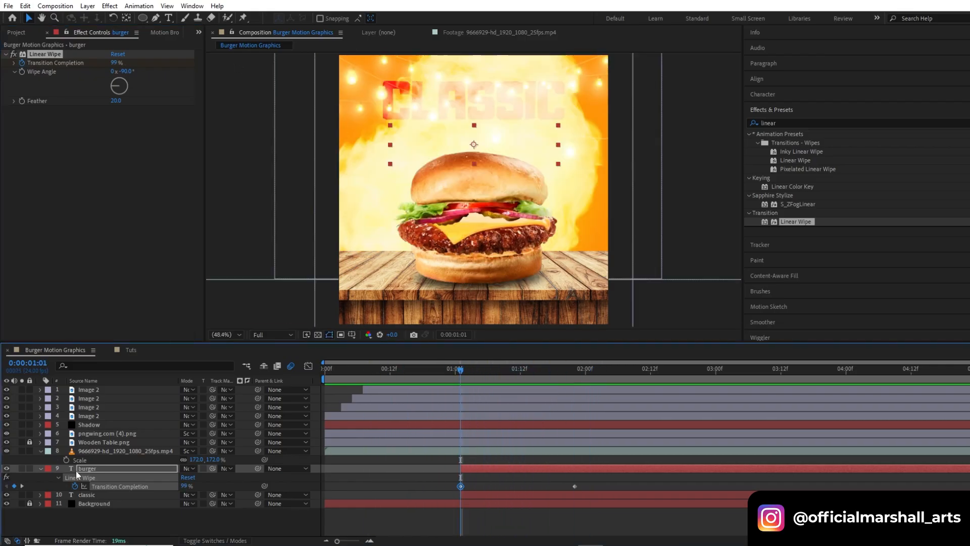
# Step: Copy the animated Linear Wipe from the burger text onto the classic text layer and scrub back to check it
pyautogui.click(44, 56)
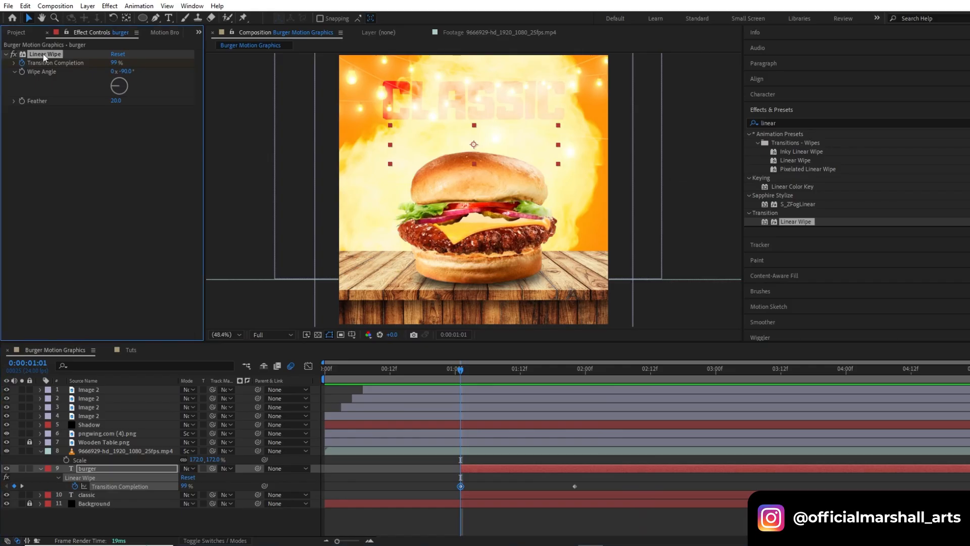
pyautogui.click(484, 493)
pyautogui.hotkey('ctrl', 'v')
pyautogui.moveTo(456, 378); pyautogui.dragTo(392, 381)
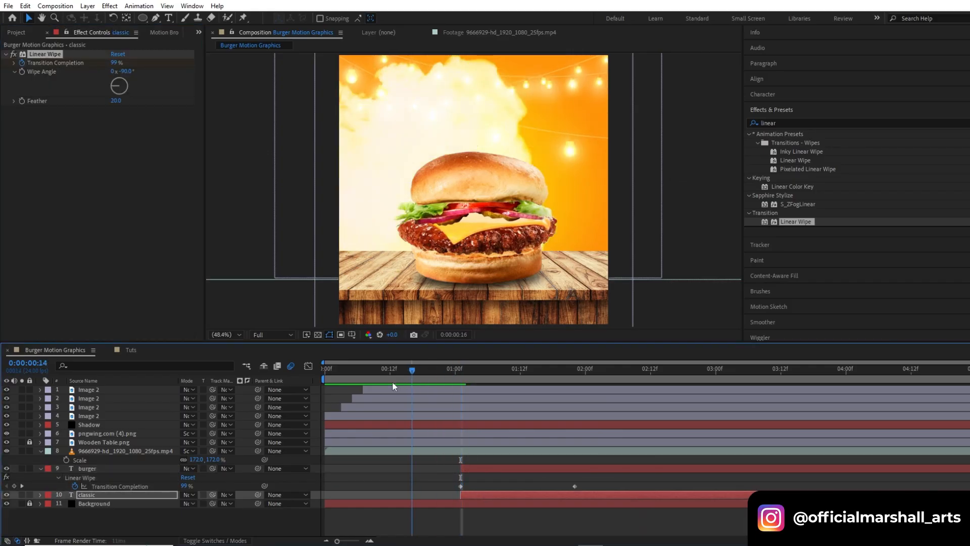
# Step: Add the expression wiggle(2,4) to the burger text's Rotation and preview the wobble from 0:00:01:01
pyautogui.press('space')
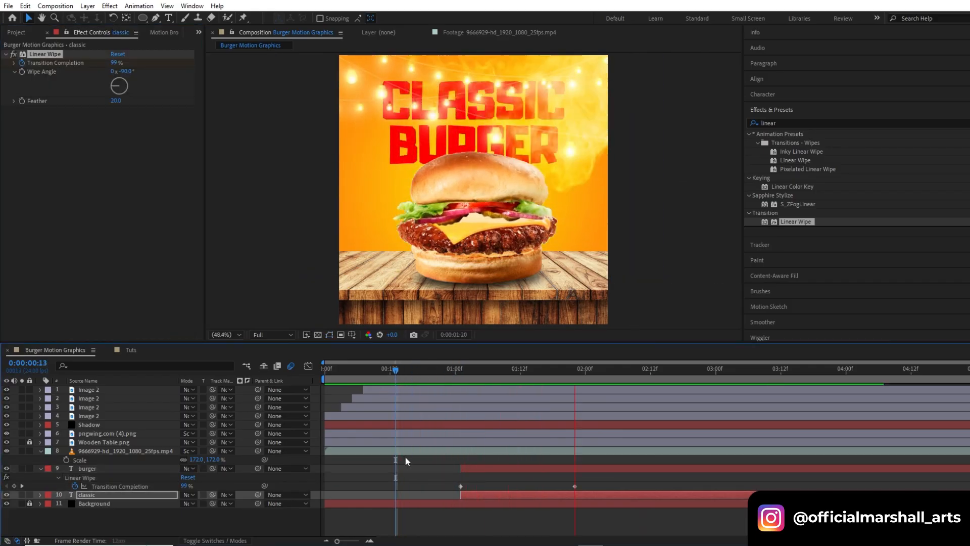
pyautogui.click(40, 468)
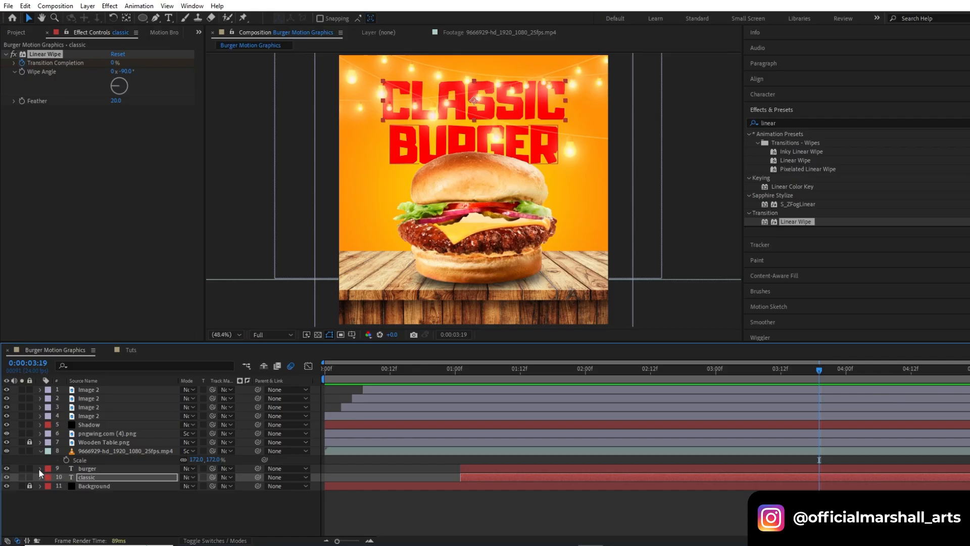
pyautogui.click(100, 469)
pyautogui.press('r')
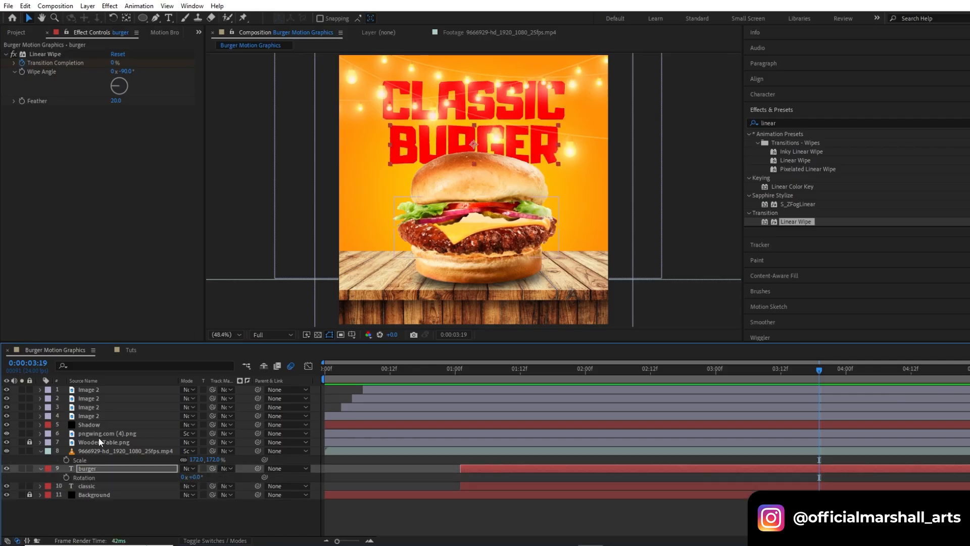
pyautogui.keyDown('alt'); pyautogui.click(68, 478); pyautogui.keyUp('alt')
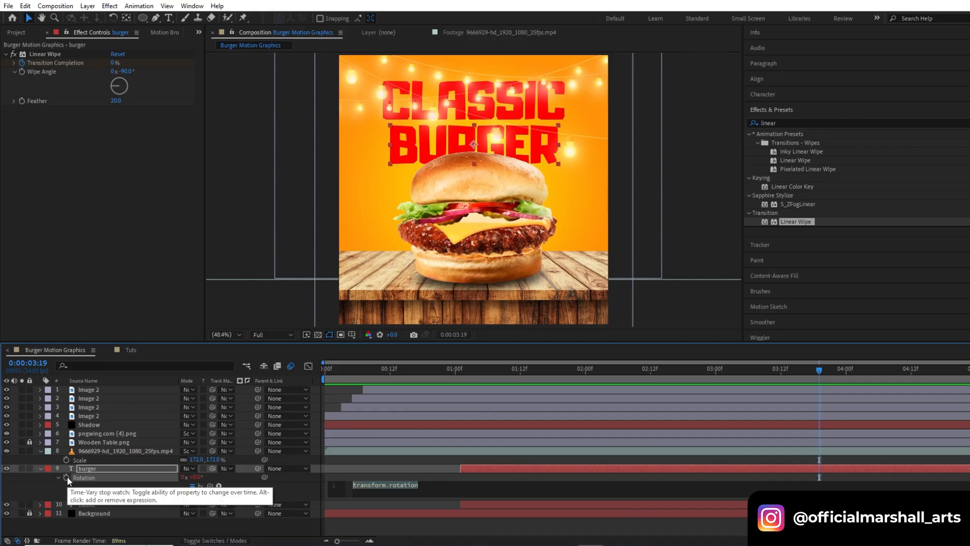
pyautogui.write('wigg')
pyautogui.press('Return')
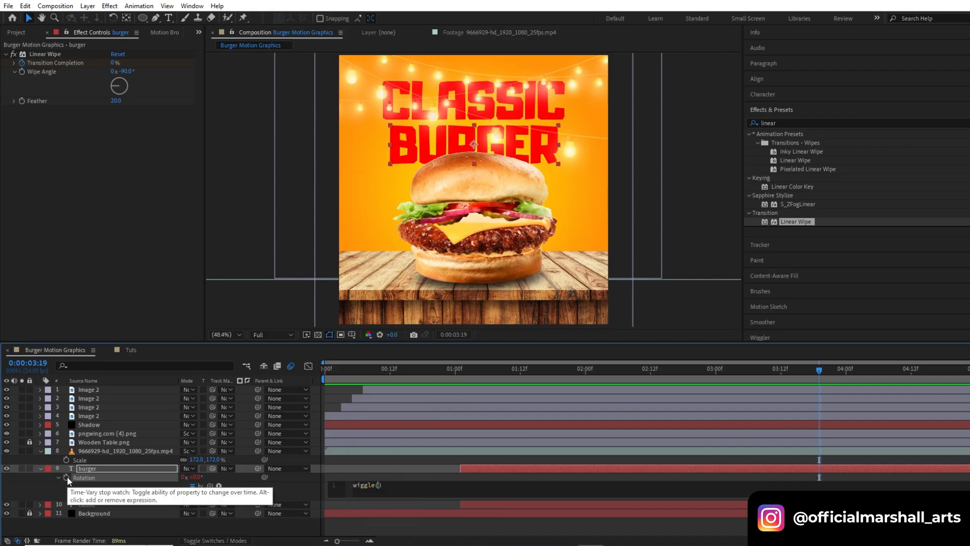
pyautogui.write('2,4')
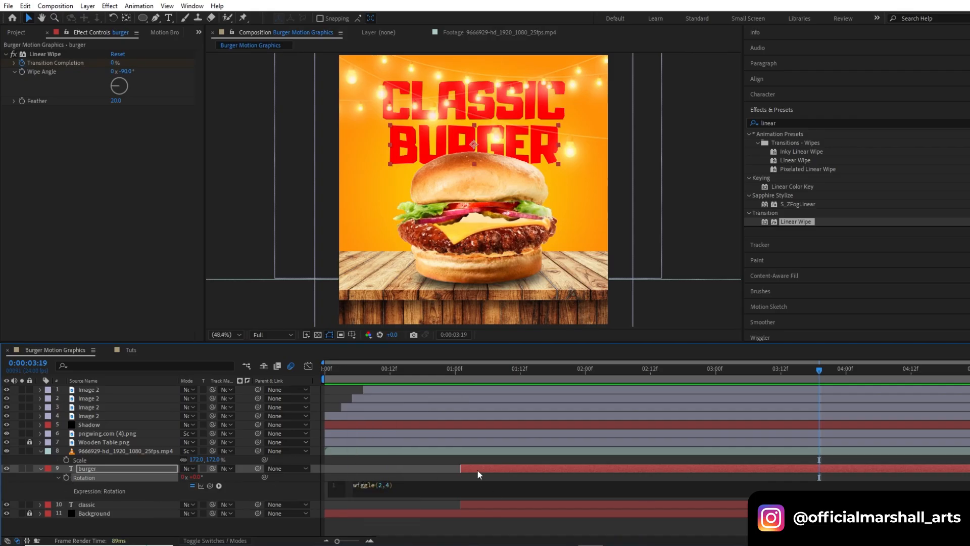
pyautogui.click(463, 475)
pyautogui.moveTo(475, 369); pyautogui.dragTo(462, 373)
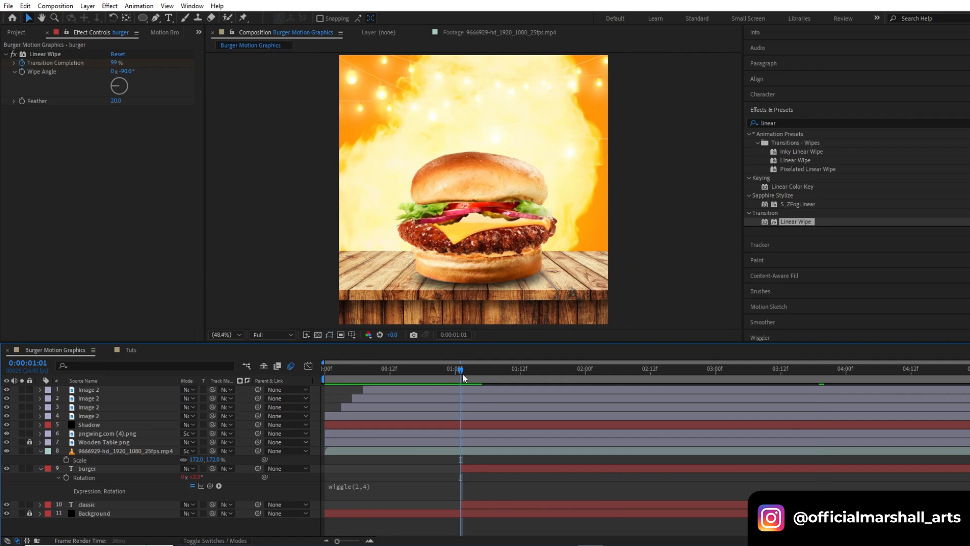
pyautogui.press('space')
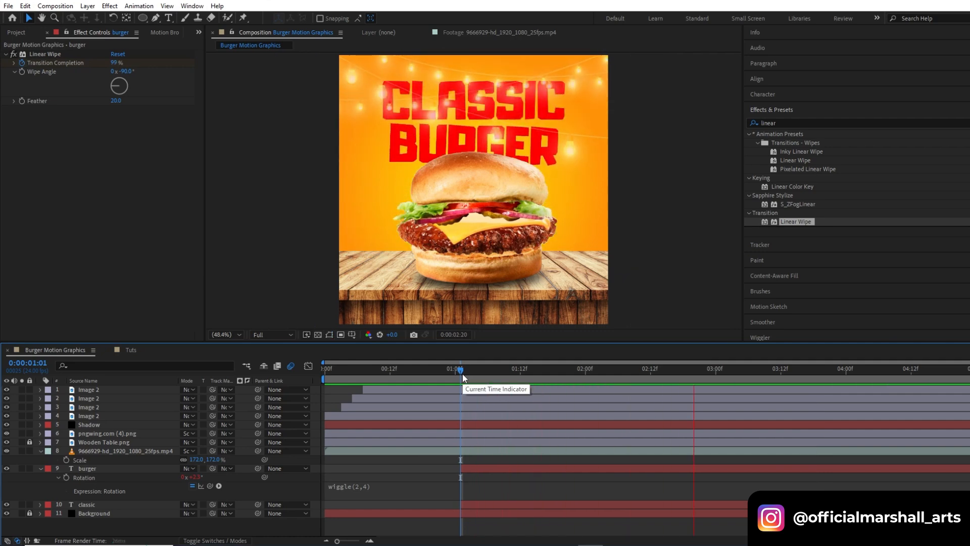
# Step: Scale the burger text layer up to 124%
pyautogui.click(151, 468)
pyautogui.press('s')
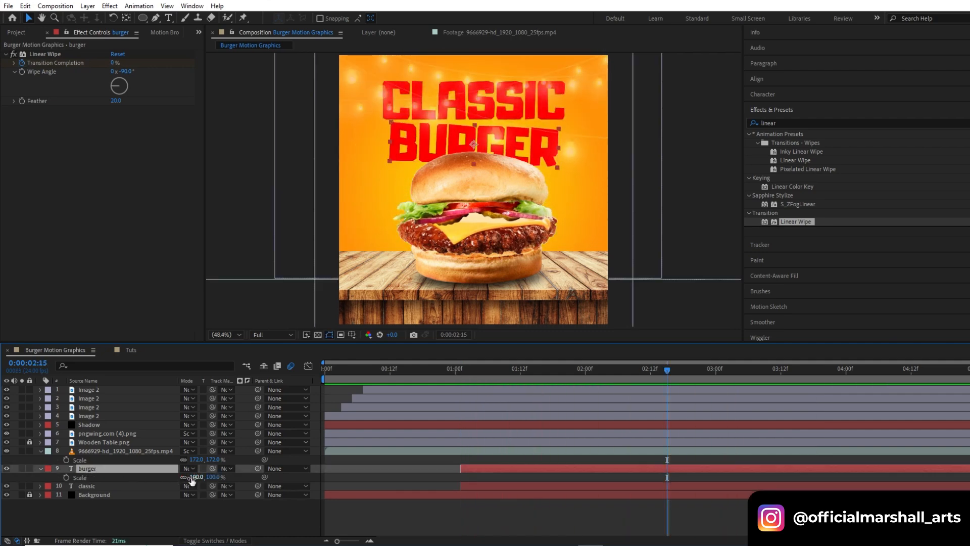
pyautogui.moveTo(191, 477); pyautogui.dragTo(202, 477)
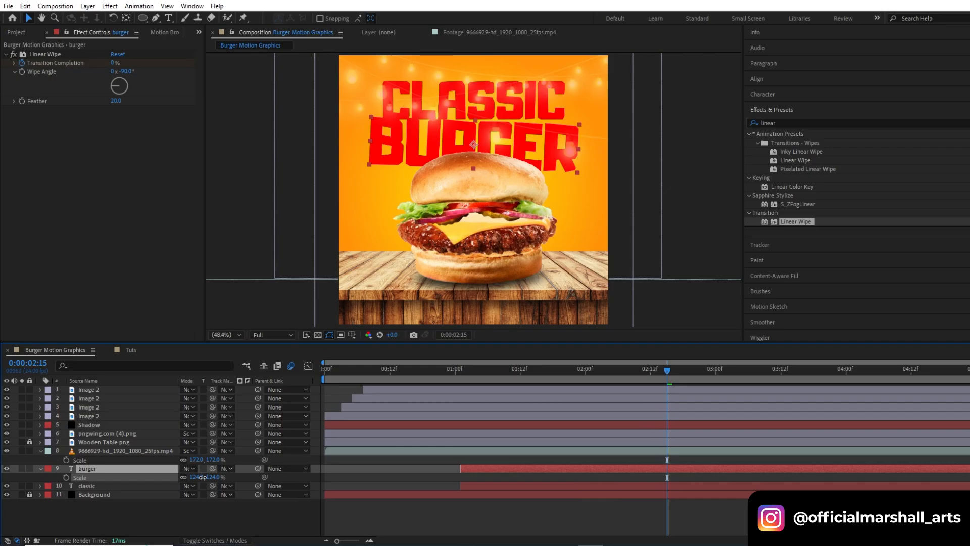
pyautogui.press('s')
# Step: Change the burger text's fill colour to white (FFFFFF) and preview the animation from the start
pyautogui.click(762, 94)
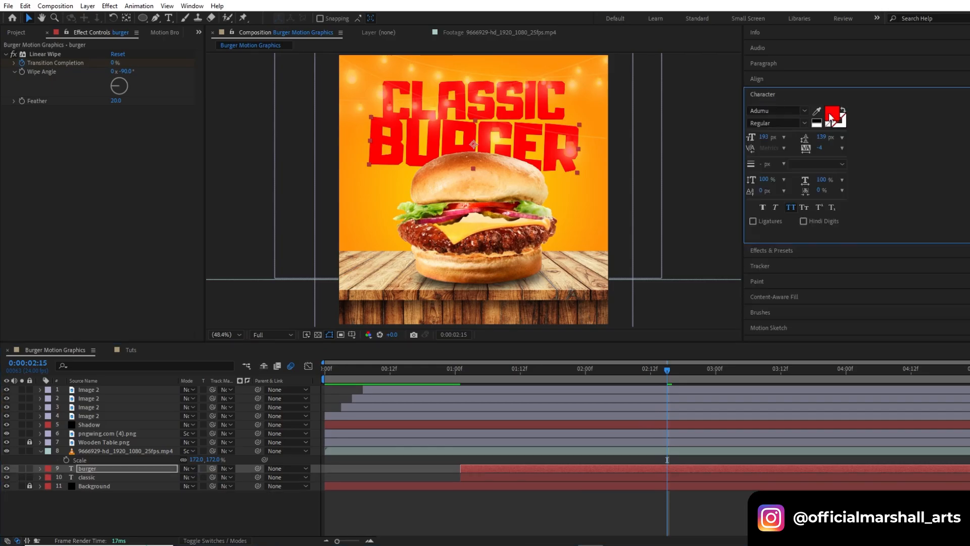
pyautogui.click(831, 115)
pyautogui.write('FFFFFF')
pyautogui.press('Tab')
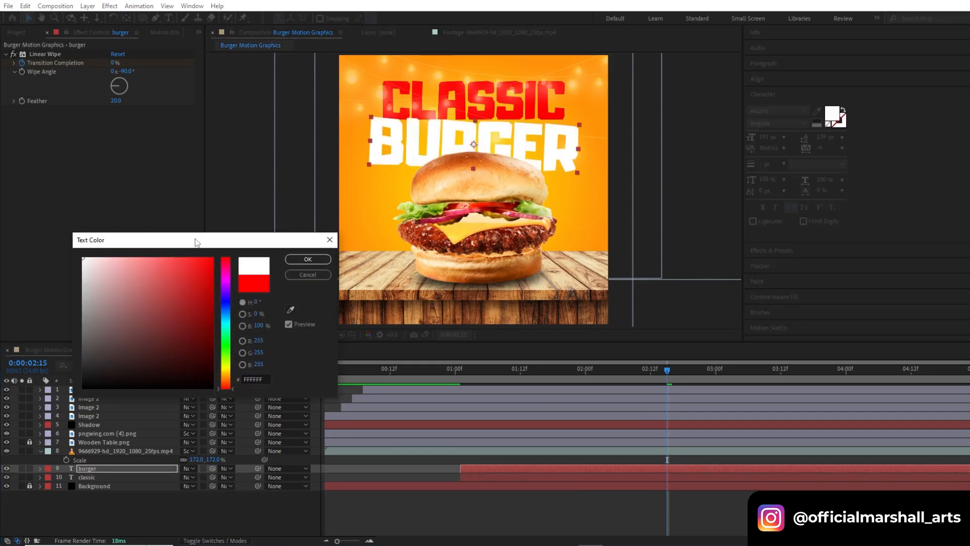
pyautogui.click(308, 259)
pyautogui.click(329, 369)
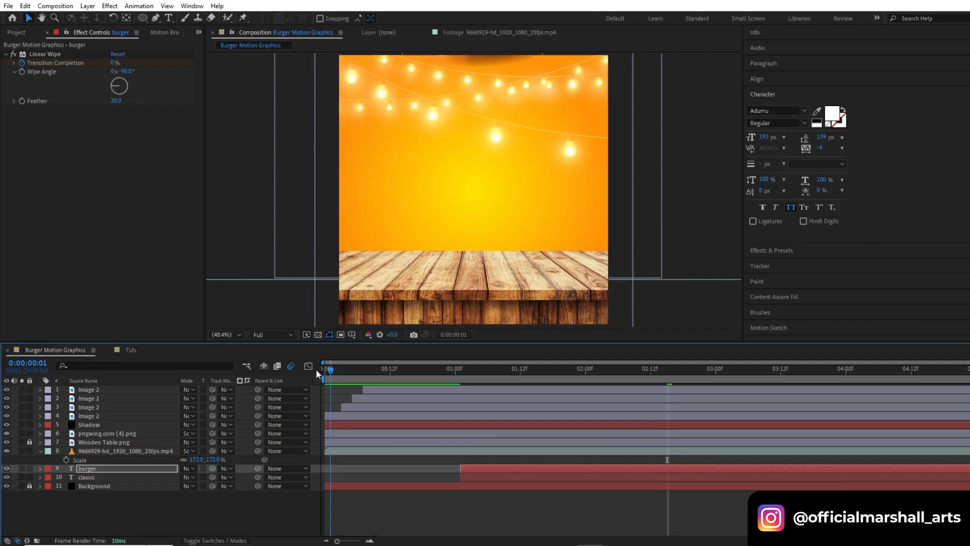
pyautogui.press('space')
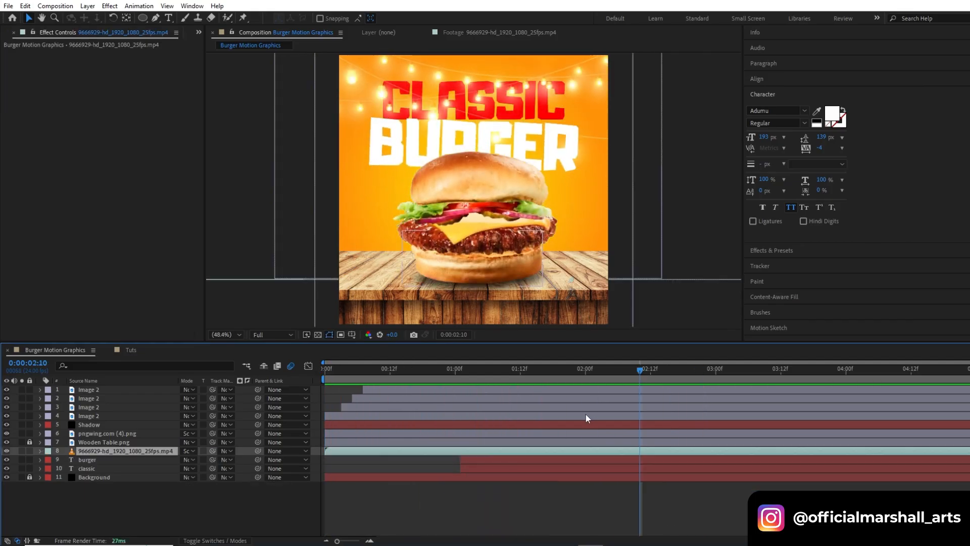
# Step: Create a null object above the burger layers and parent all four burger part layers to it
pyautogui.click(587, 415)
pyautogui.keyDown('shift'); pyautogui.click(588, 388); pyautogui.keyUp('shift')
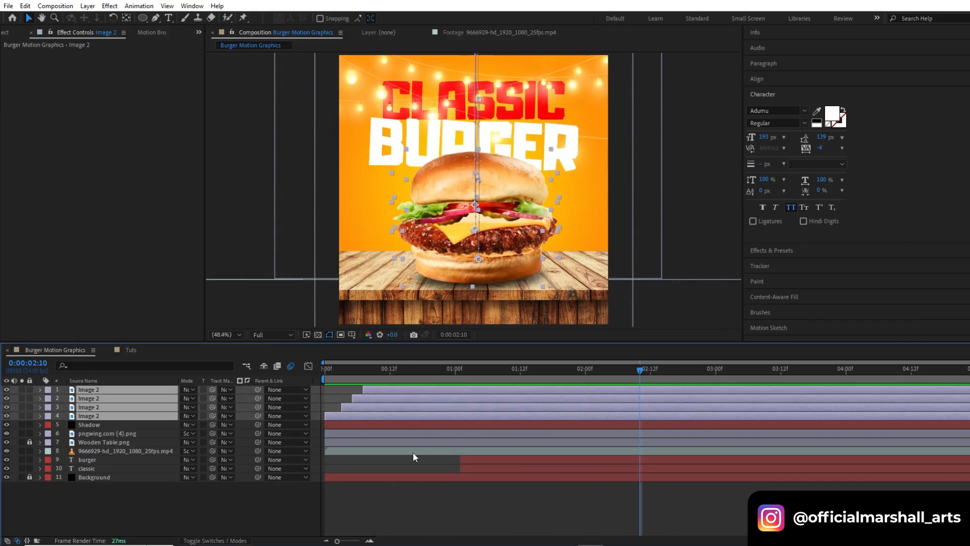
pyautogui.rightClick(314, 448)
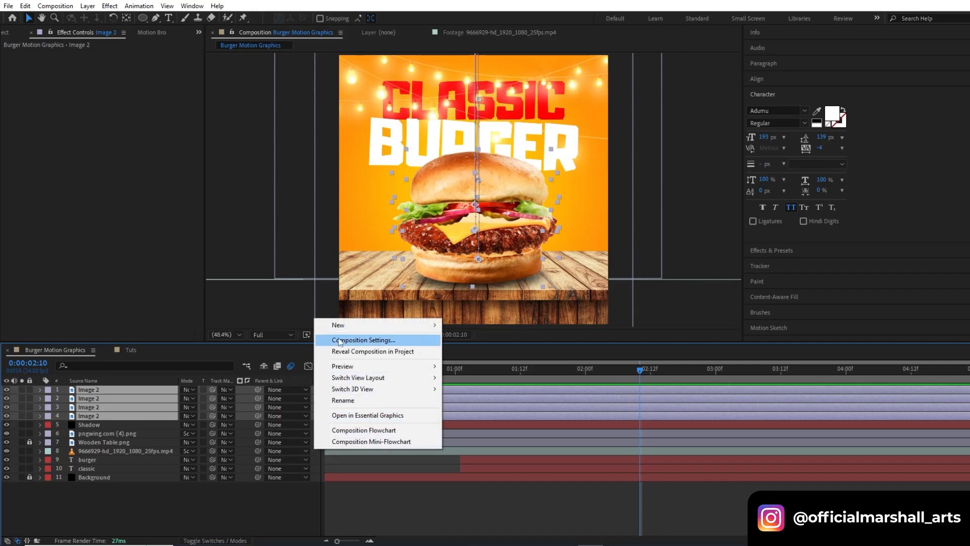
pyautogui.moveTo(354, 324)
pyautogui.click(473, 385)
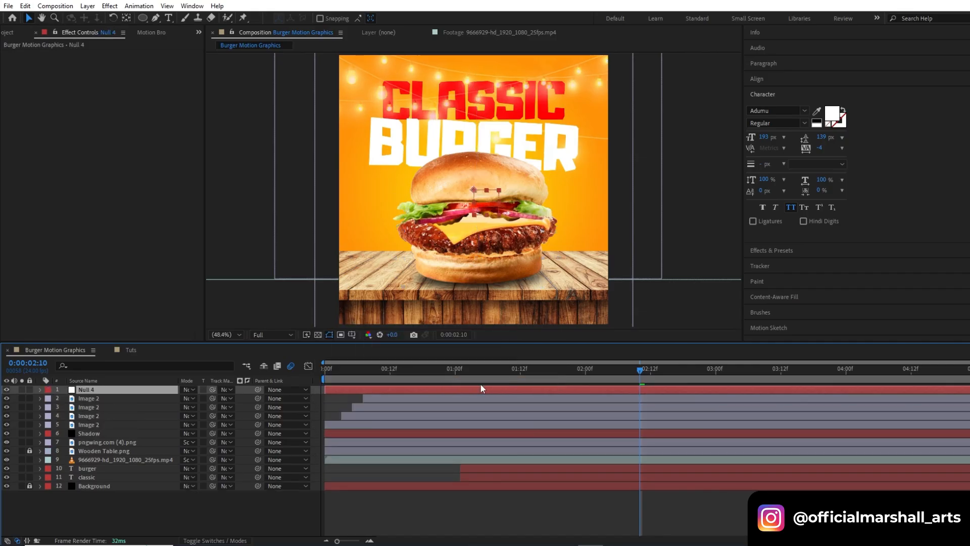
pyautogui.click(484, 400)
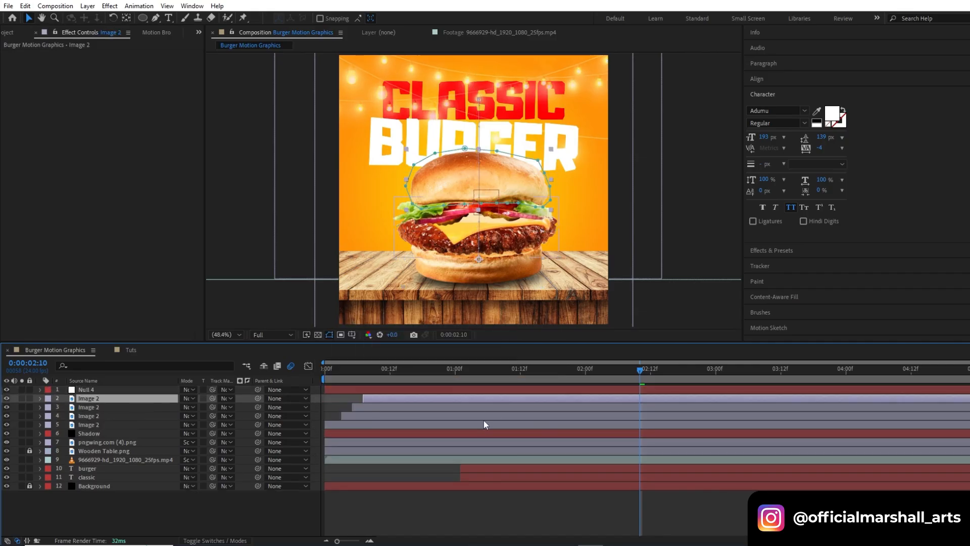
pyautogui.keyDown('shift'); pyautogui.click(478, 424); pyautogui.keyUp('shift')
pyautogui.moveTo(259, 398); pyautogui.dragTo(153, 393)
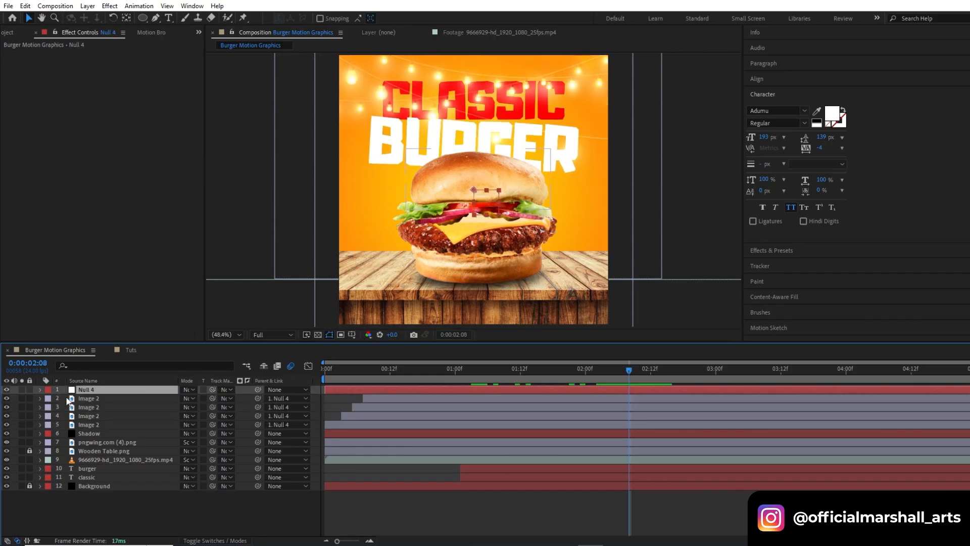
# Step: Keyframe the null's Position at 0:00:02:08, and raise it to 540, 339 at 0:00:02:15 to lift the burger
pyautogui.press('p')
pyautogui.click(66, 399)
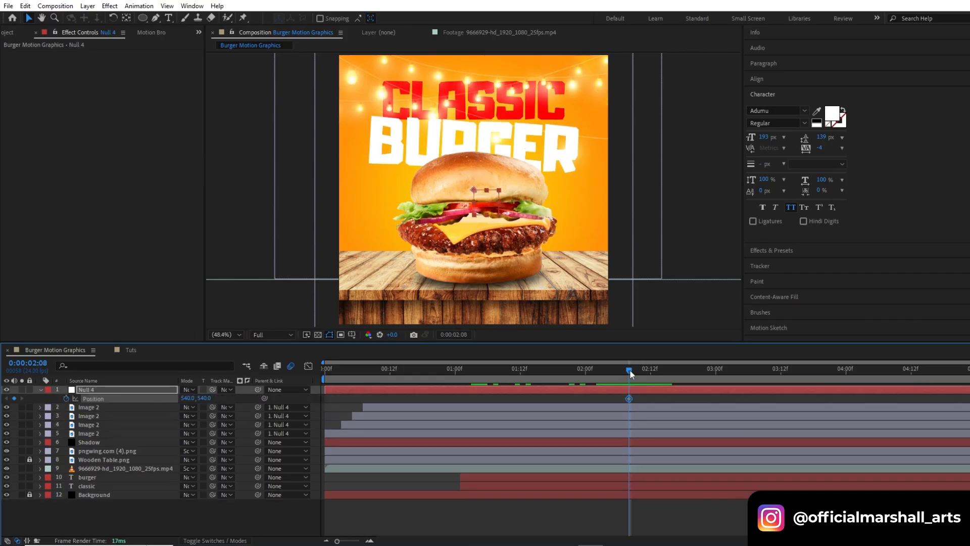
pyautogui.moveTo(630, 369); pyautogui.dragTo(667, 373)
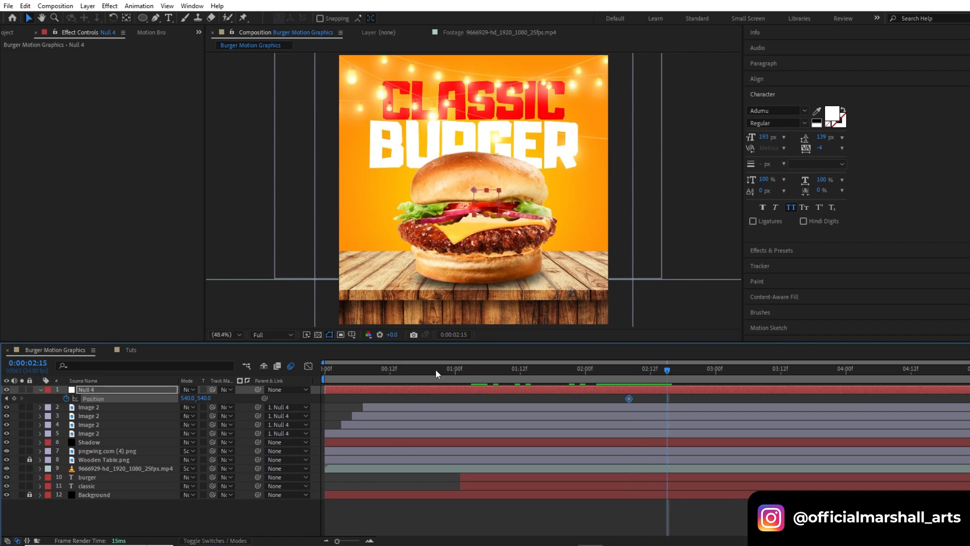
pyautogui.moveTo(205, 399); pyautogui.dragTo(91, 407)
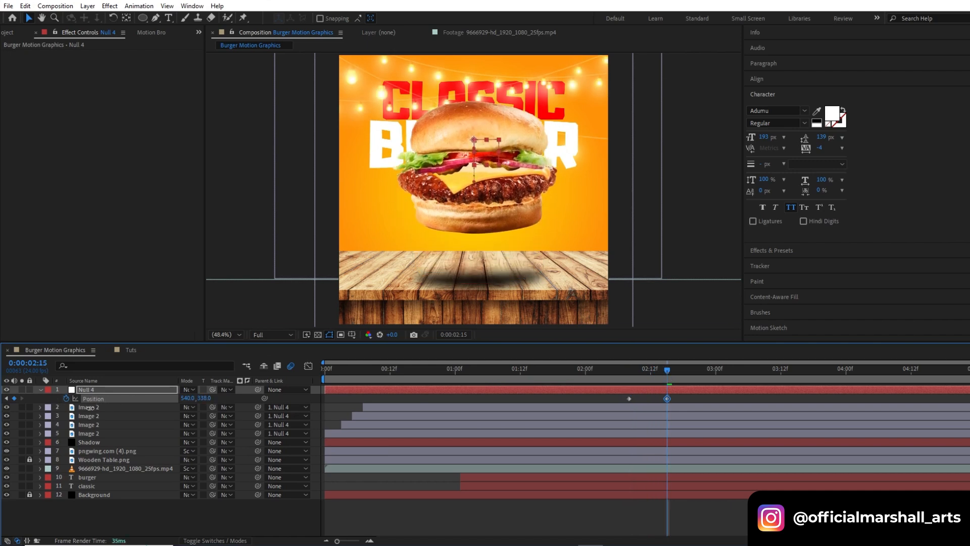
# Step: Keyframe the null's Scale at 100% at 0:00:02:15 and reduce it to 77% at 0:00:02:22
pyautogui.press('s')
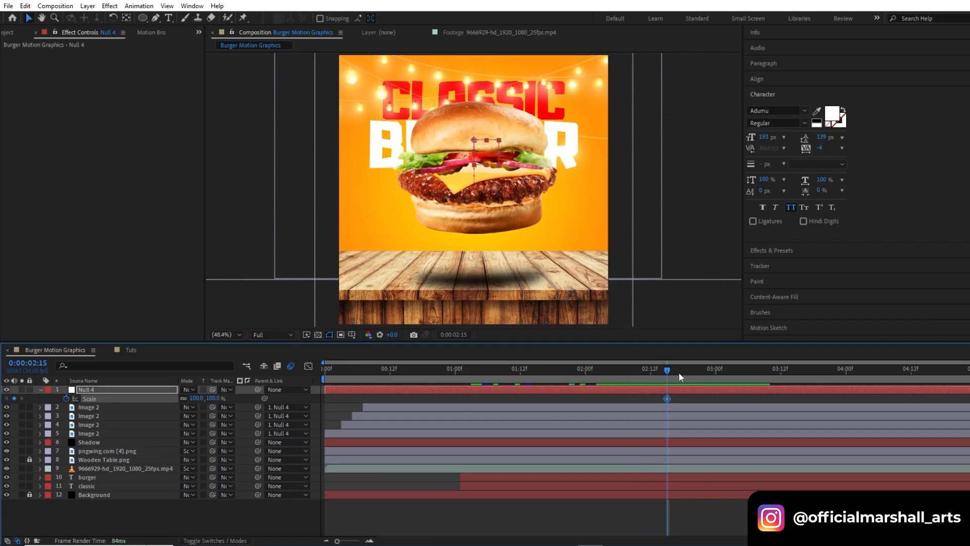
pyautogui.hotkey('shift', 'p')
pyautogui.moveTo(673, 371); pyautogui.dragTo(705, 372)
pyautogui.moveTo(196, 406); pyautogui.dragTo(183, 407)
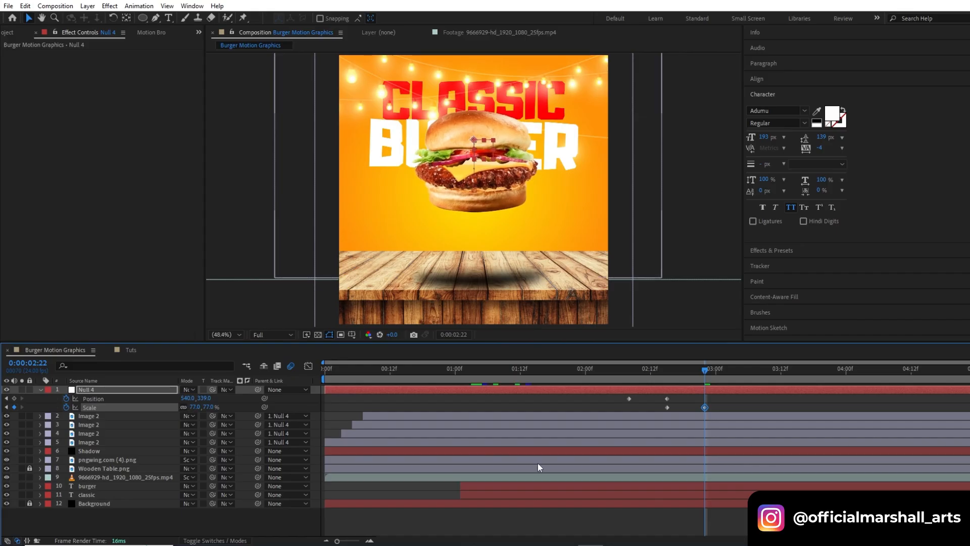
# Step: Add Position keyframes at 0:00:02:15 on all four burger part layers
pyautogui.click(639, 418)
pyautogui.keyDown('shift'); pyautogui.click(645, 442); pyautogui.keyUp('shift')
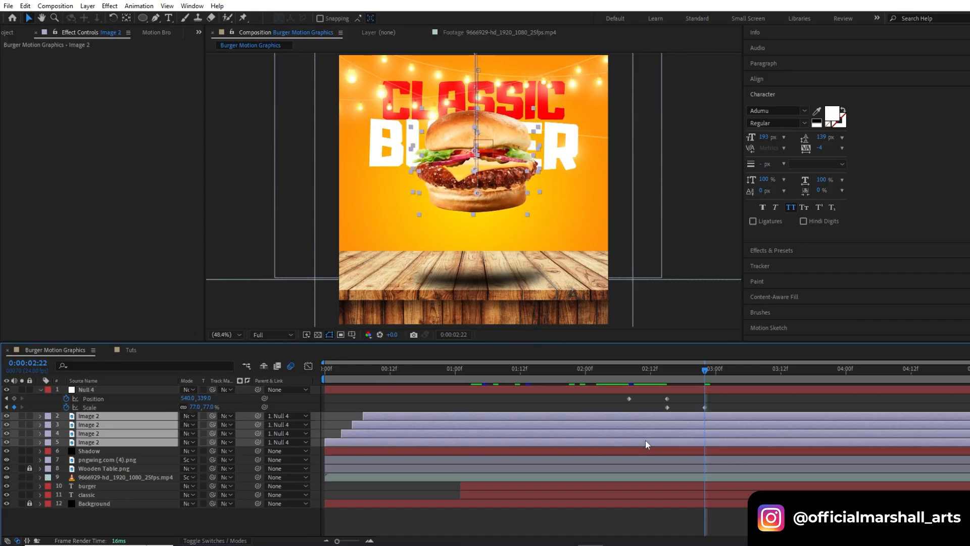
pyautogui.press('p')
pyautogui.click(661, 373)
pyautogui.click(668, 373)
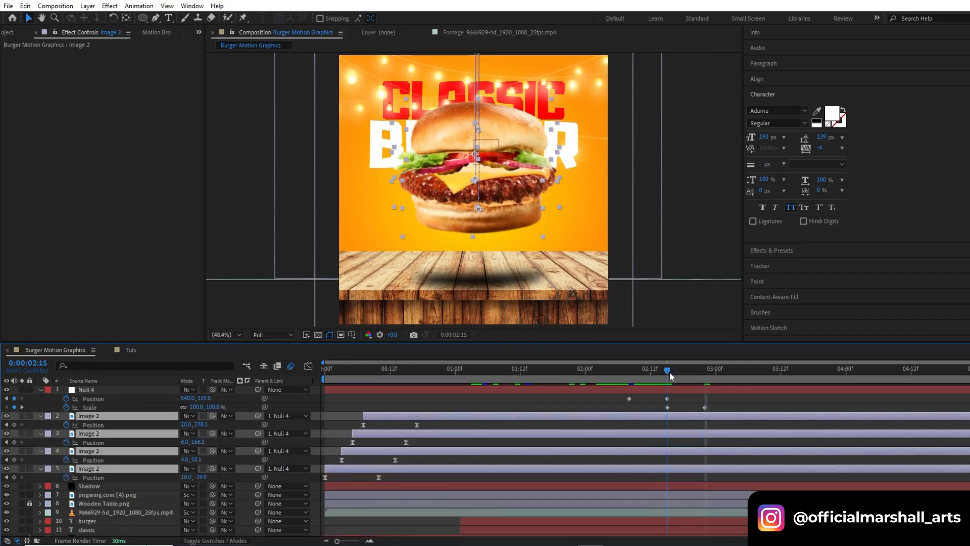
pyautogui.click(14, 424)
# Step: At 0:00:02:22, raise the top bun and lower the bottom bun and cheese patty to spread the burger apart
pyautogui.moveTo(669, 368); pyautogui.dragTo(704, 370)
pyautogui.press('F2')
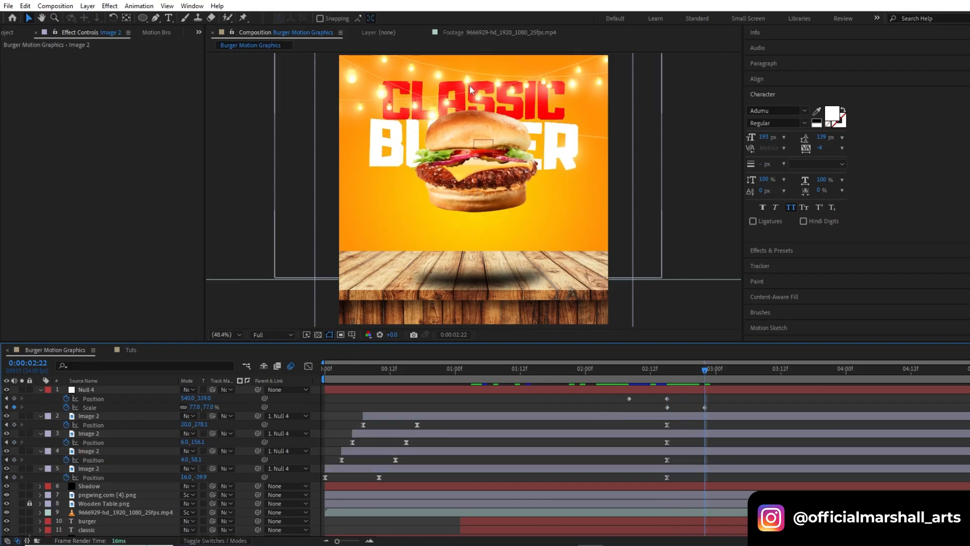
pyautogui.moveTo(482, 127); pyautogui.dragTo(482, 95)
pyautogui.click(471, 206)
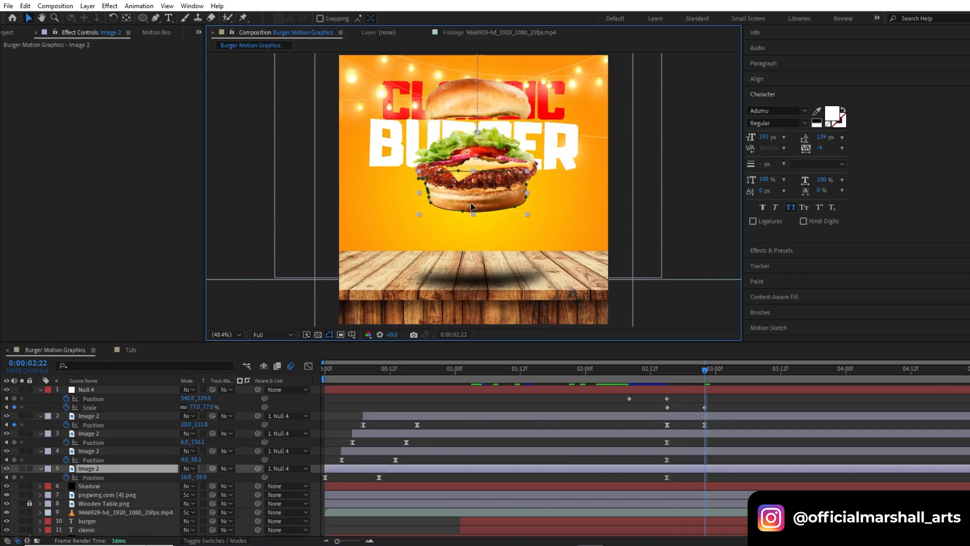
pyautogui.moveTo(471, 206); pyautogui.dragTo(471, 248)
pyautogui.moveTo(471, 189); pyautogui.dragTo(471, 215)
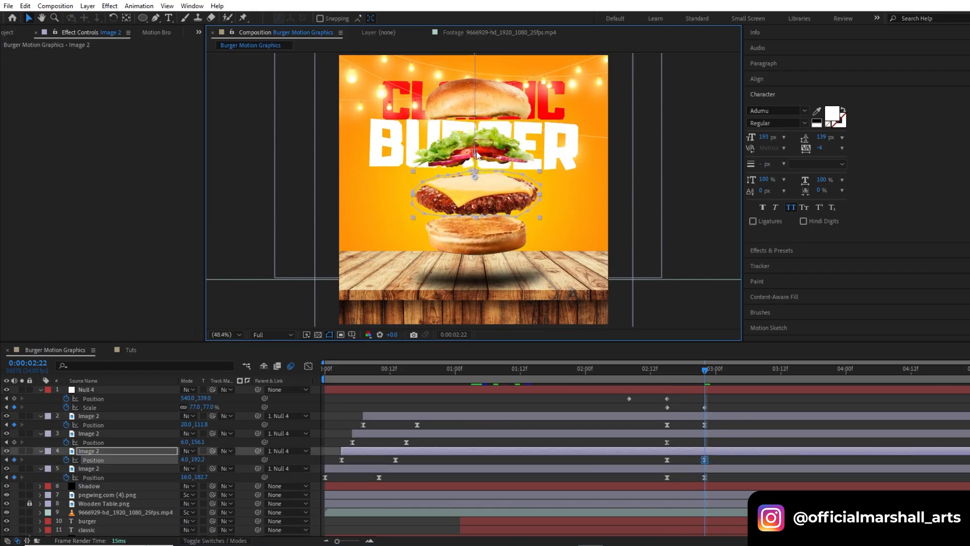
# Step: Refine the spread at 0:00:02:22 by raising the top bun and lettuce slightly further and lowering the bottom bun a little more
pyautogui.moveTo(486, 103); pyautogui.dragTo(486, 91)
pyautogui.click(492, 157)
pyautogui.moveTo(493, 158); pyautogui.dragTo(506, 156)
pyautogui.hotkey('ctrl', 'z')
pyautogui.click(506, 158)
pyautogui.moveTo(483, 241); pyautogui.dragTo(484, 248)
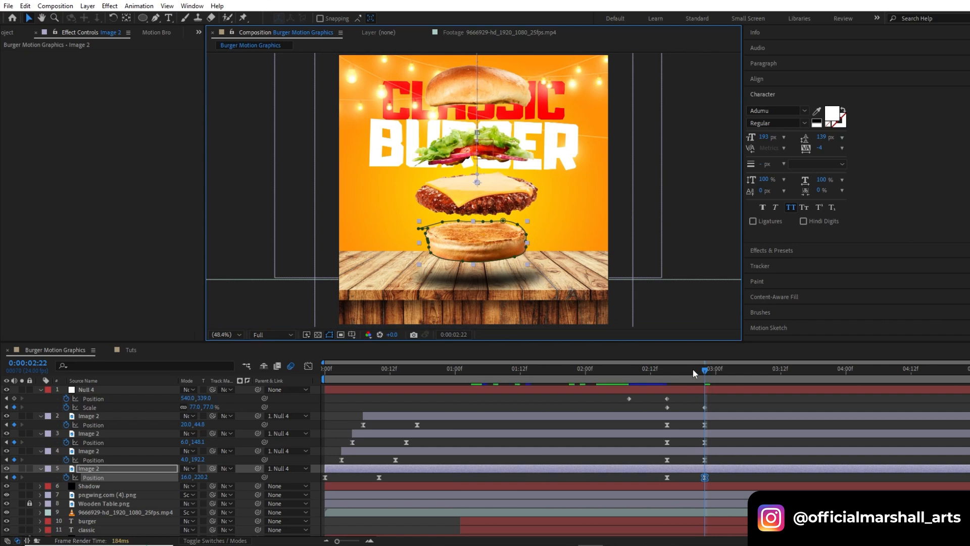
# Step: Preview the burger's lift and separation from about 0:00:02:07, and scrub to 0:00:02:15 to check the timing
pyautogui.moveTo(705, 370); pyautogui.dragTo(626, 375)
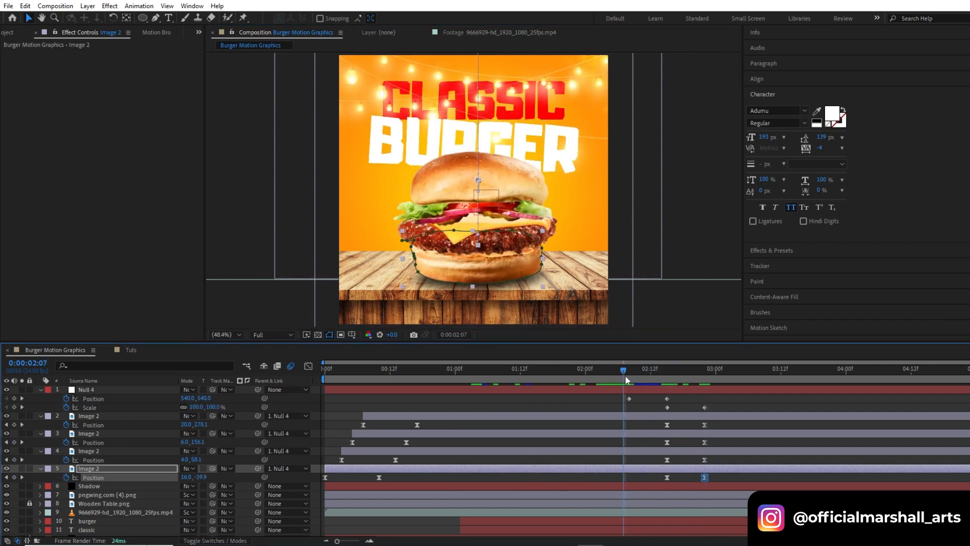
pyautogui.press('space')
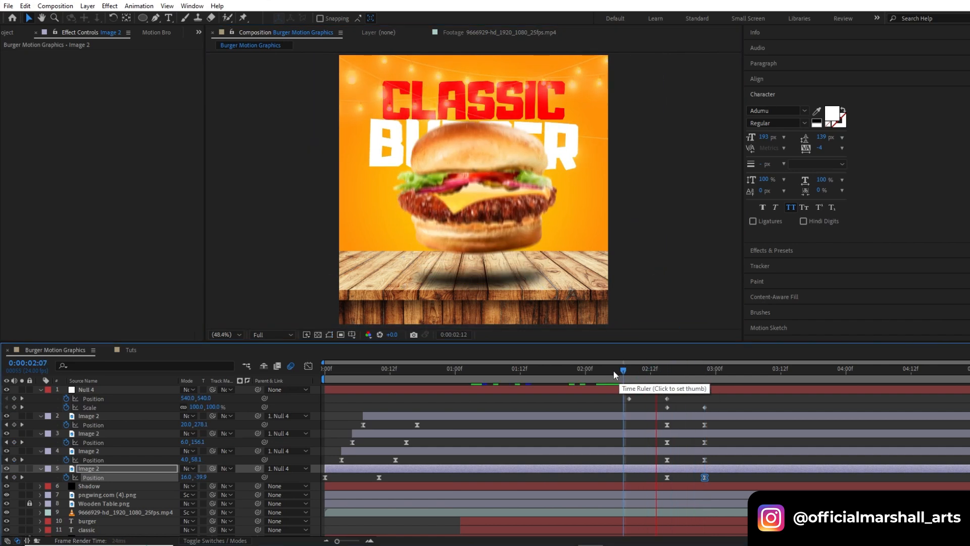
pyautogui.click(628, 370)
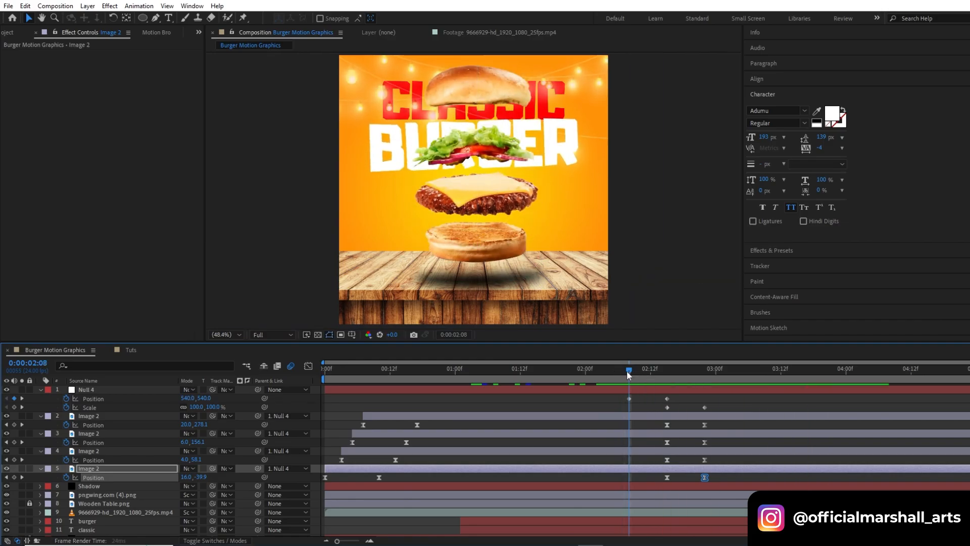
pyautogui.press('space')
pyautogui.moveTo(628, 372); pyautogui.dragTo(646, 375)
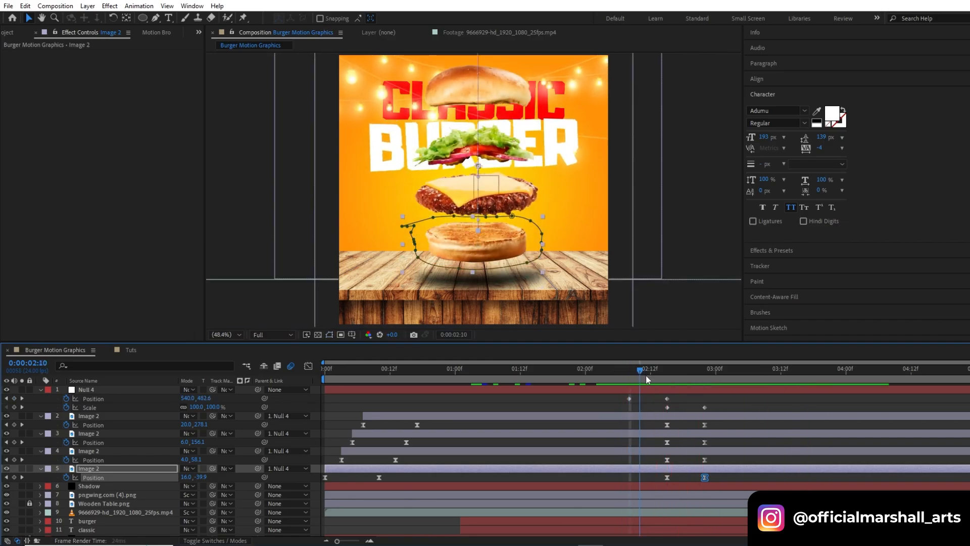
pyautogui.click(668, 371)
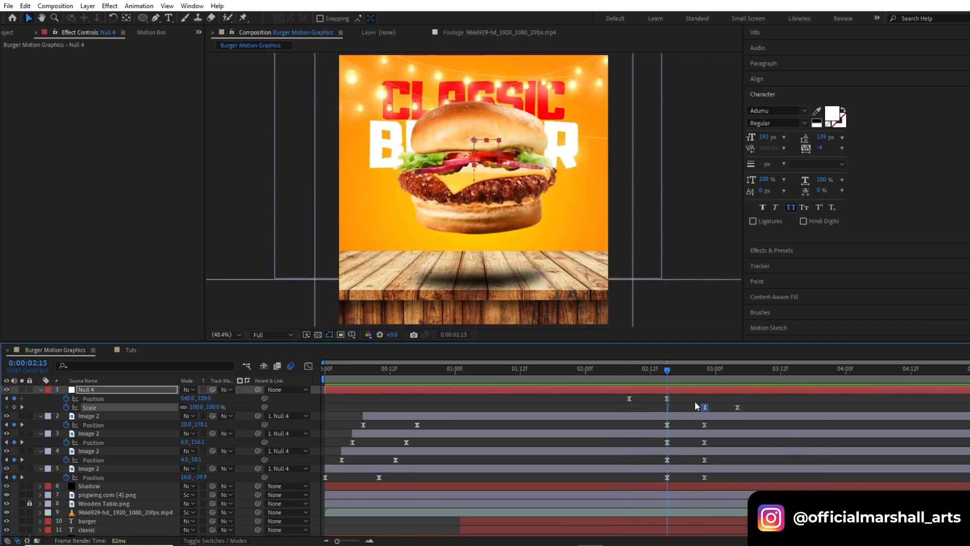
# Step: Delete the null's Scale keyframes and preview the lift and separation from 0:00:02:08
pyautogui.moveTo(695, 400); pyautogui.dragTo(749, 417)
pyautogui.press('Delete')
pyautogui.click(630, 370)
pyautogui.press('space')
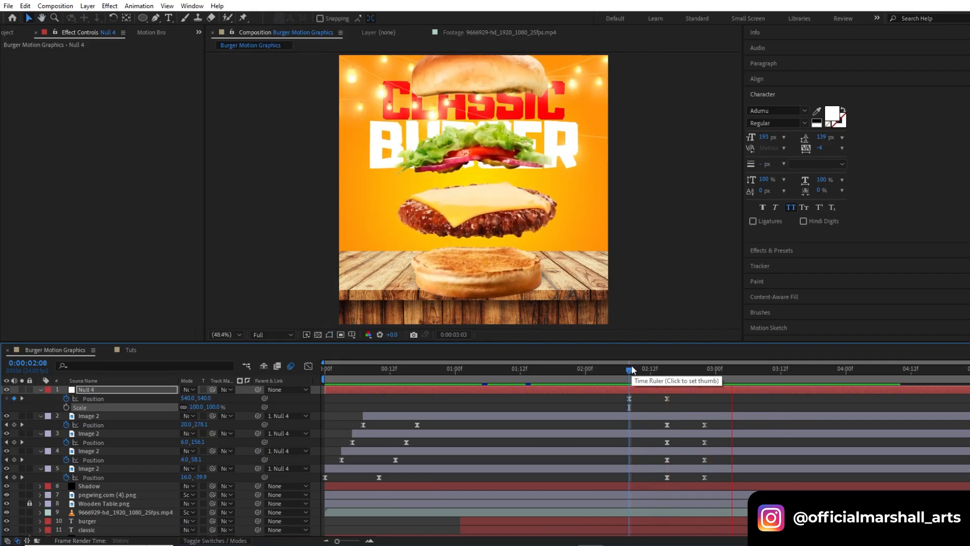
pyautogui.press('space')
# Step: At 0:00:02:22, raise the bottom bun, cheese patty and lettuce and lower the top bun slightly to tighten the spread
pyautogui.moveTo(647, 368); pyautogui.dragTo(705, 379)
pyautogui.moveTo(490, 271); pyautogui.dragTo(491, 256)
pyautogui.moveTo(490, 215); pyautogui.dragTo(490, 206)
pyautogui.moveTo(490, 85); pyautogui.dragTo(490, 92)
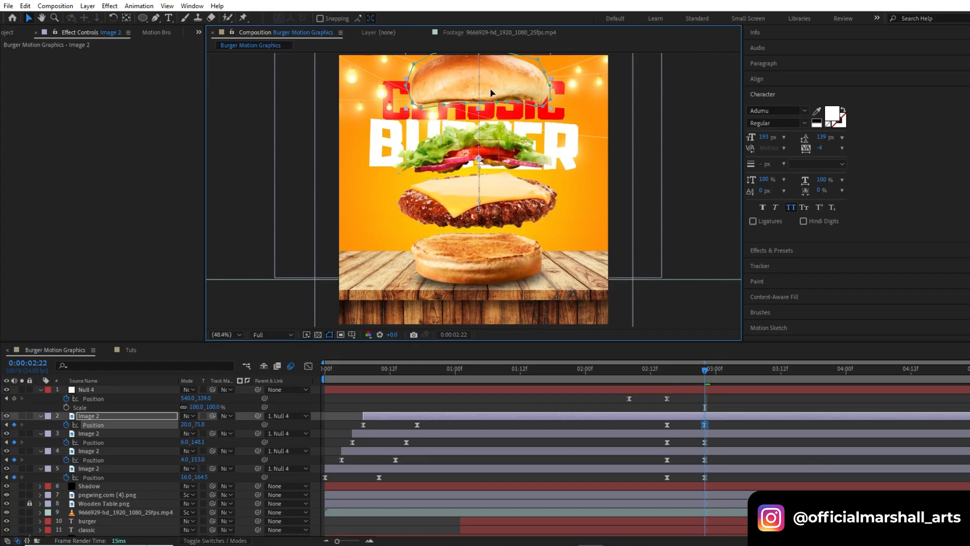
pyautogui.moveTo(496, 211); pyautogui.dragTo(495, 192)
pyautogui.click(640, 374)
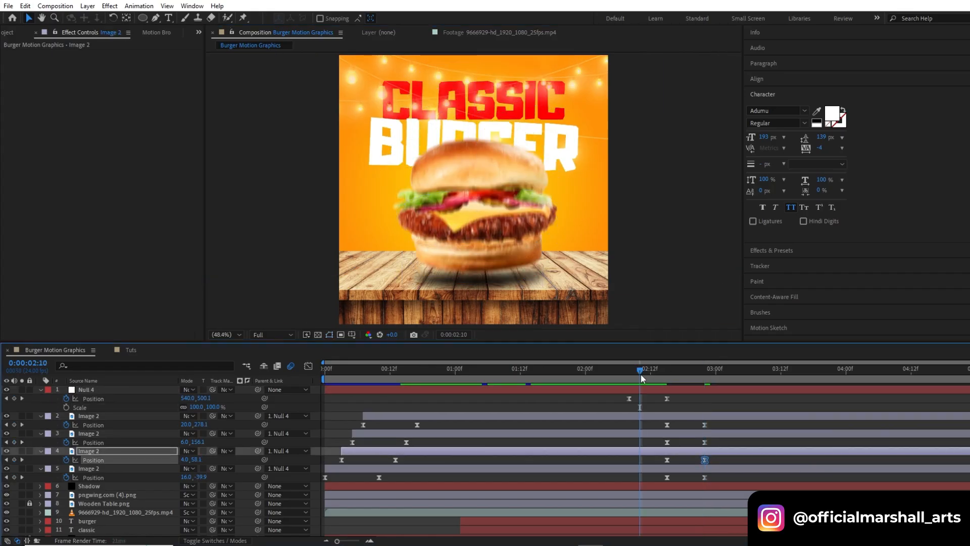
# Step: Copy the spread-apart Position keyframes of all four burger layers from 0:00:02:22 to 0:00:03:06 to hold the separation
pyautogui.moveTo(641, 374); pyautogui.dragTo(748, 375)
pyautogui.click(714, 425)
pyautogui.moveTo(714, 426); pyautogui.dragTo(699, 476)
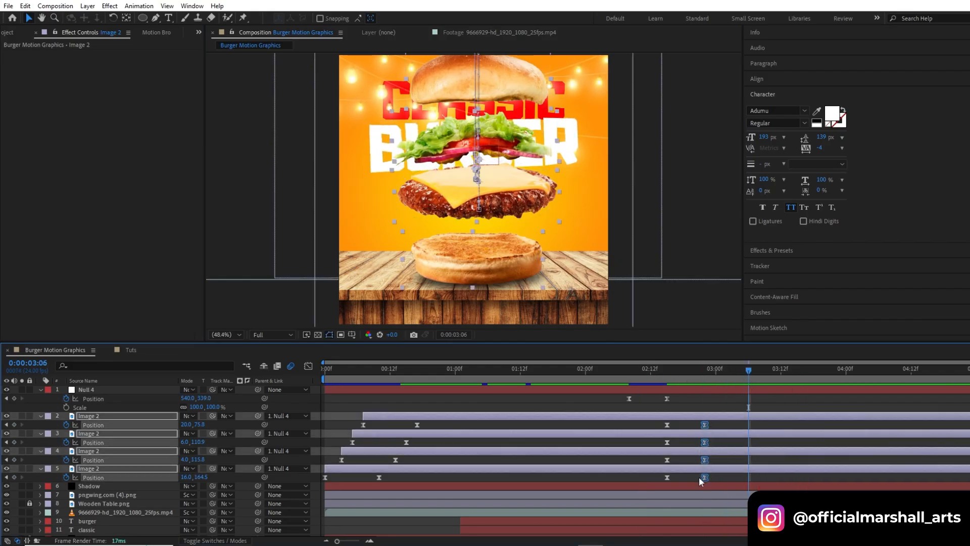
pyautogui.hotkey('ctrl', 'c')
pyautogui.hotkey('ctrl', 'v')
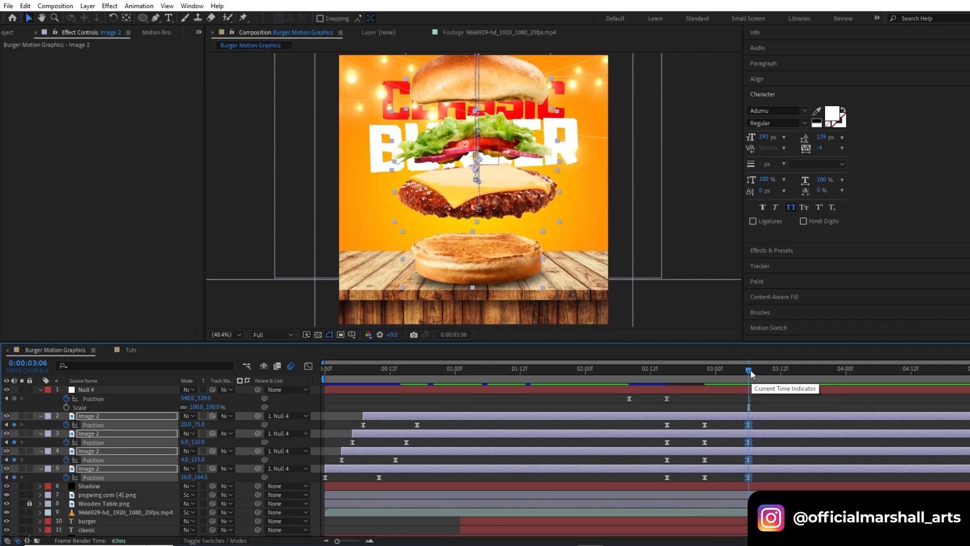
# Step: Copy the closed-burger Position keyframes of the four burger layers from 0:00:02:15 to 0:00:03:11
pyautogui.moveTo(754, 370); pyautogui.dragTo(670, 379)
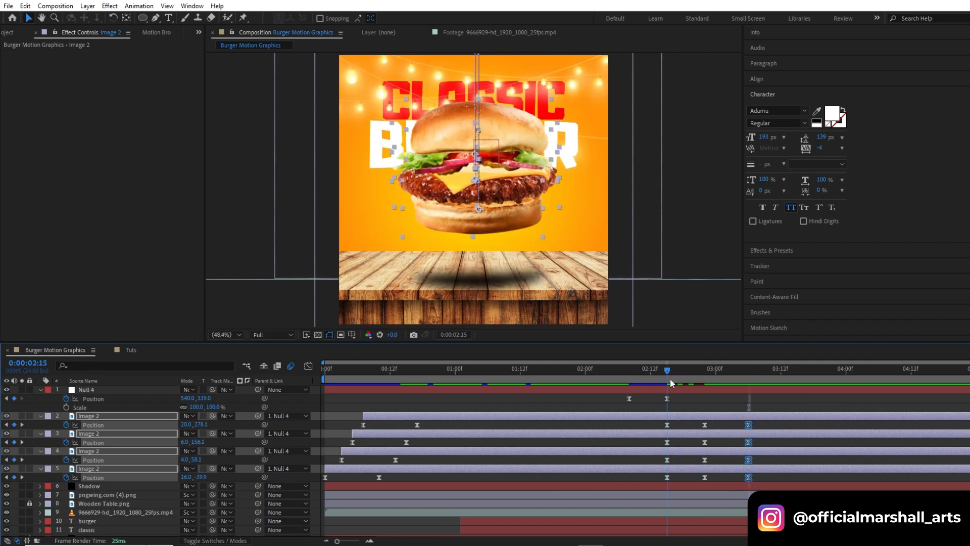
pyautogui.moveTo(669, 427); pyautogui.dragTo(662, 482)
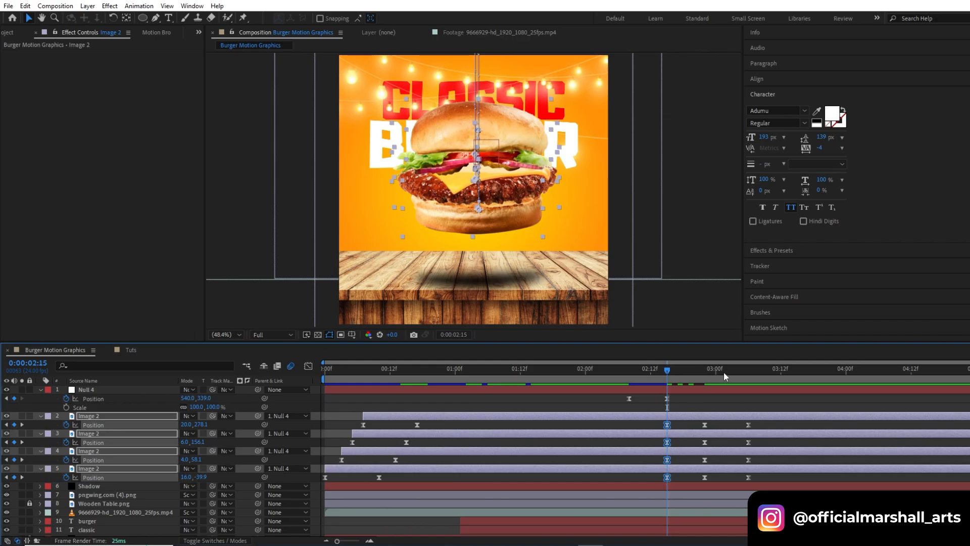
pyautogui.moveTo(723, 371); pyautogui.dragTo(774, 375)
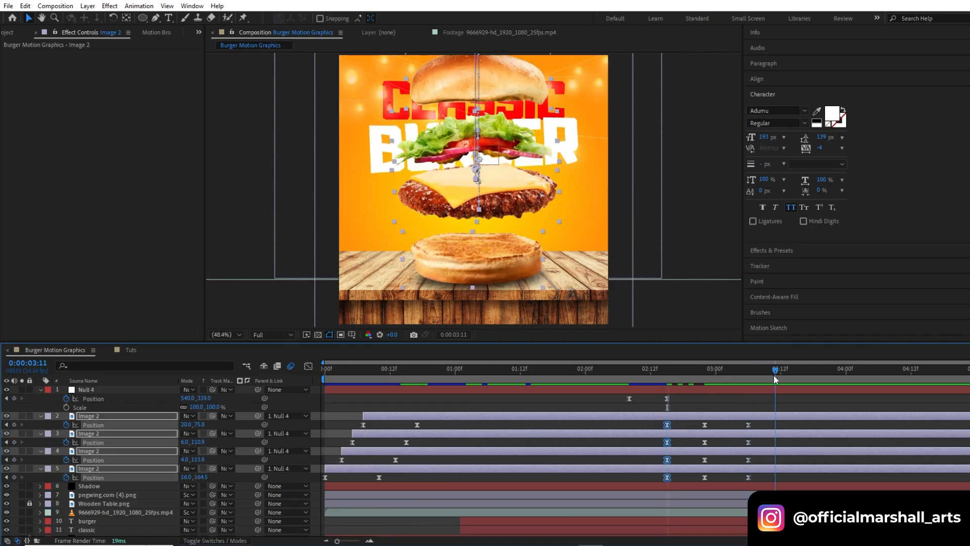
pyautogui.hotkey('ctrl', 'c')
pyautogui.hotkey('ctrl', 'v')
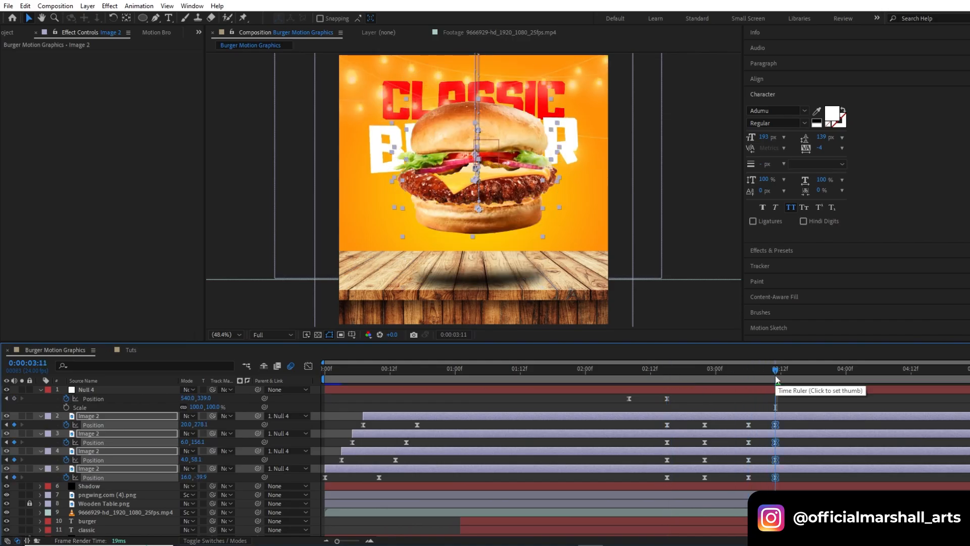
# Step: Add a Position keyframe to the null at 0:00:03:11 and copy its 0:00:02:08 resting keyframe to 0:00:03:15
pyautogui.click(773, 388)
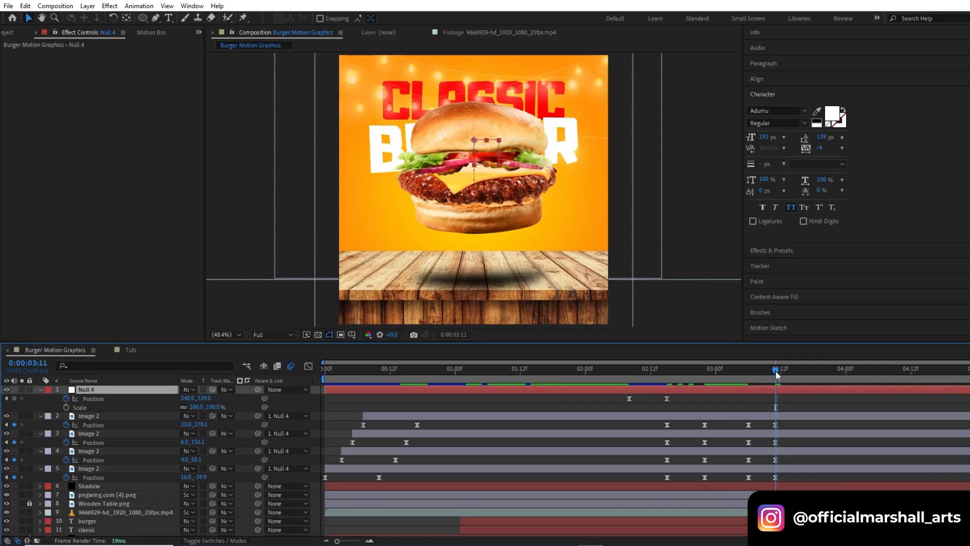
pyautogui.moveTo(773, 372)
pyautogui.mouseDown()
pyautogui.moveTo(754, 372)
pyautogui.moveTo(774, 374)
pyautogui.mouseUp()
pyautogui.click(14, 399)
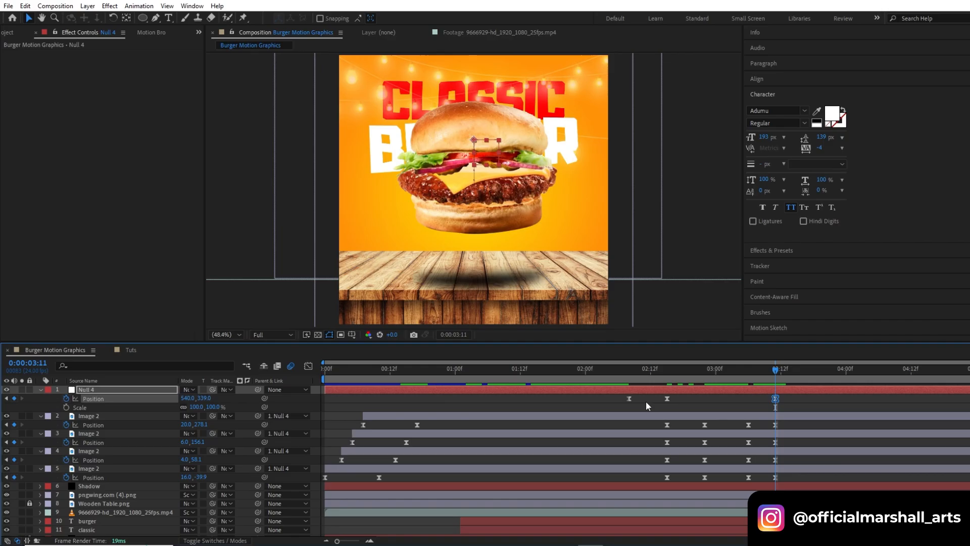
pyautogui.click(629, 398)
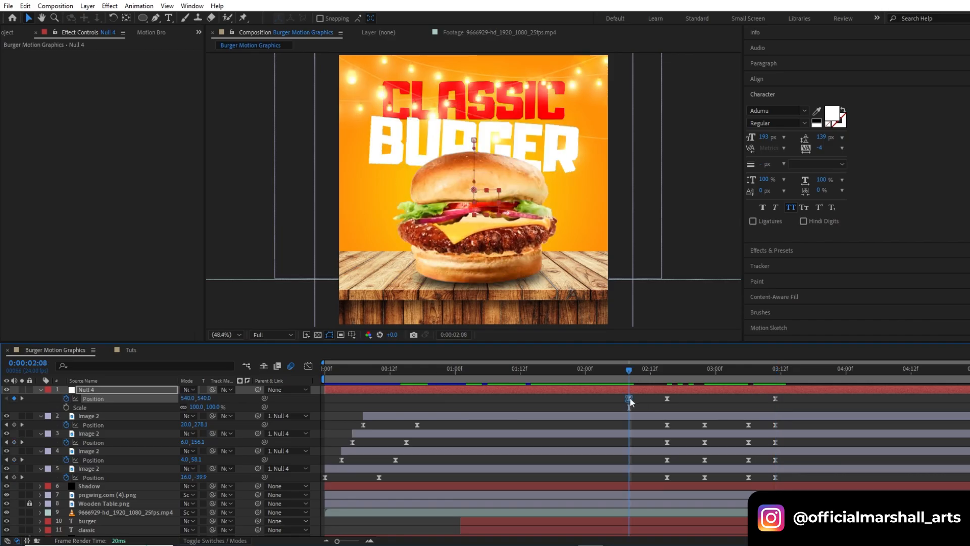
pyautogui.moveTo(718, 371); pyautogui.dragTo(795, 372)
pyautogui.hotkey('ctrl', 'v')
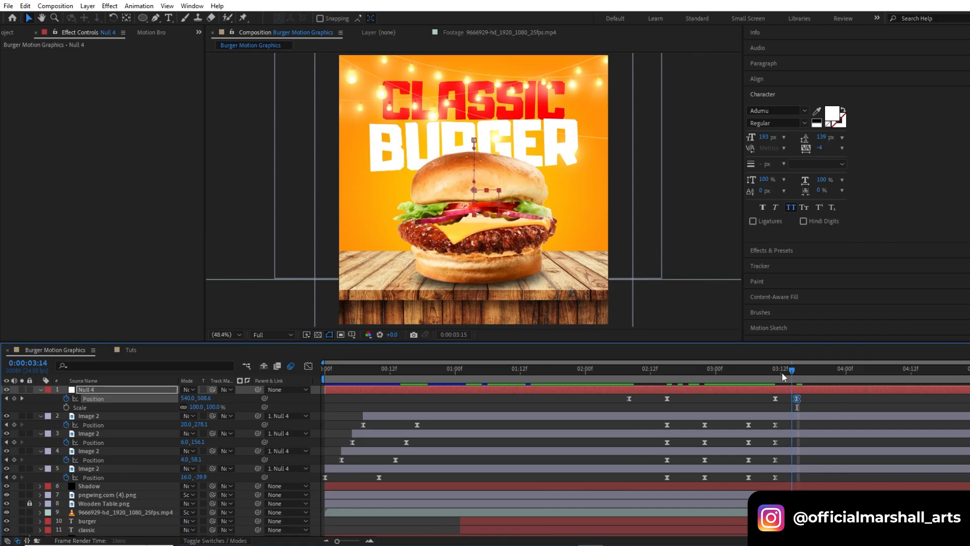
# Step: Preview the burger rejoining and landing, and collapse the properties of the null and the four burger layers
pyautogui.press('space')
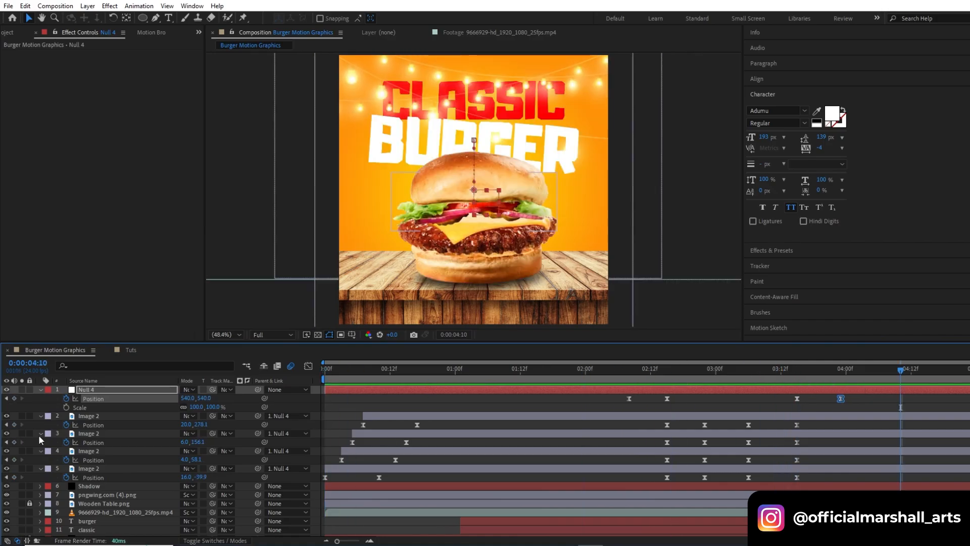
pyautogui.click(40, 451)
pyautogui.click(41, 459)
pyautogui.click(40, 433)
pyautogui.click(40, 416)
pyautogui.click(40, 390)
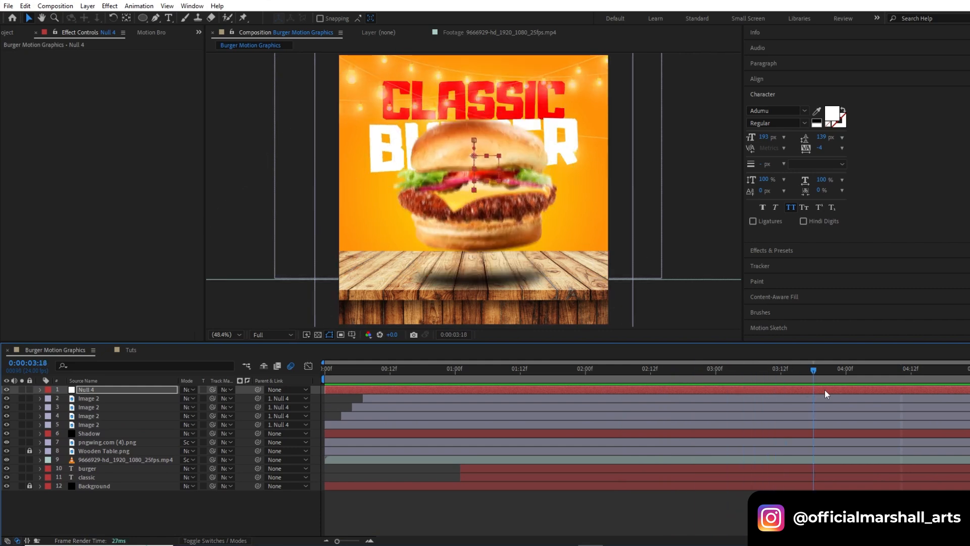
# Step: Open the 169_fire_stn_HD.mov footage from the project and scrub through its first second
pyautogui.click(8, 35)
pyautogui.click(38, 224)
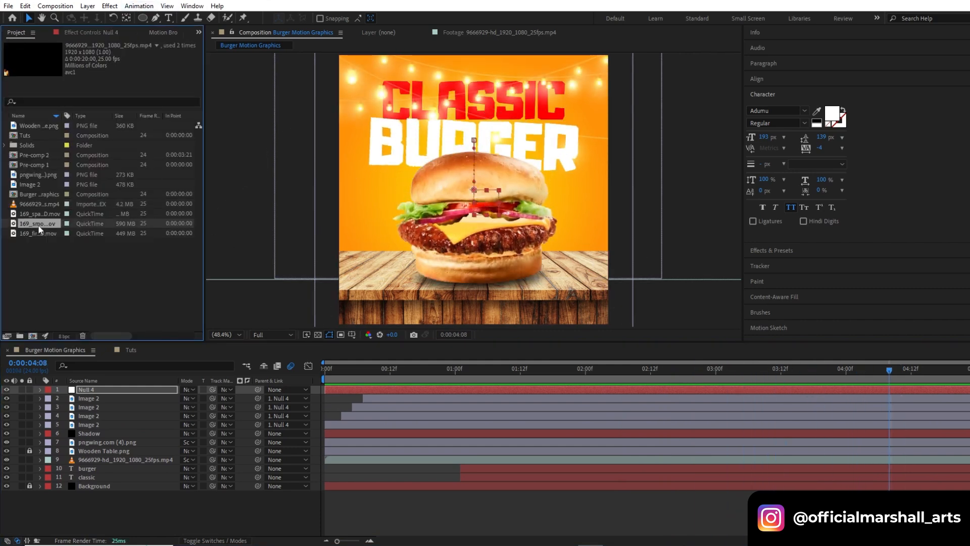
pyautogui.doubleClick(41, 233)
pyautogui.moveTo(435, 163); pyautogui.dragTo(263, 64)
pyautogui.moveTo(393, 139); pyautogui.dragTo(340, 92)
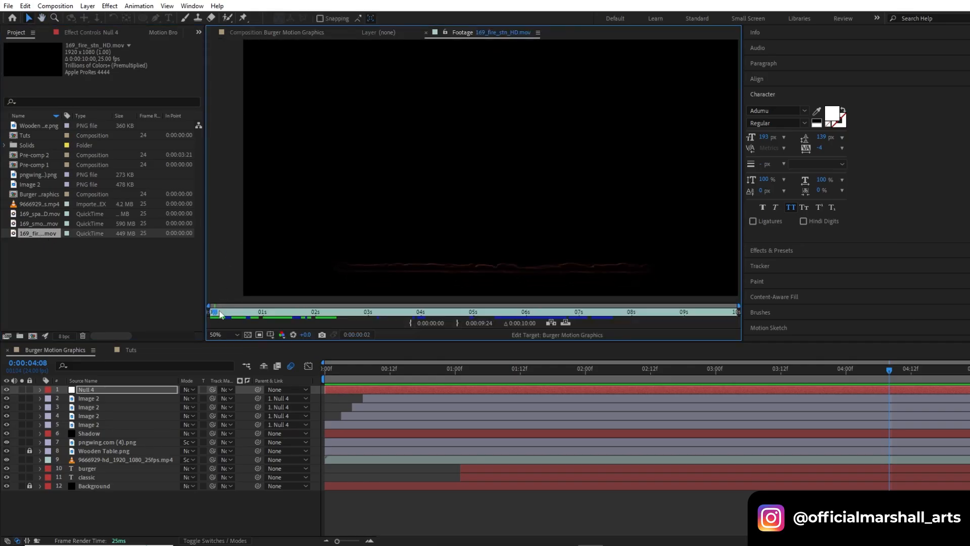
pyautogui.moveTo(219, 310); pyautogui.dragTo(247, 51)
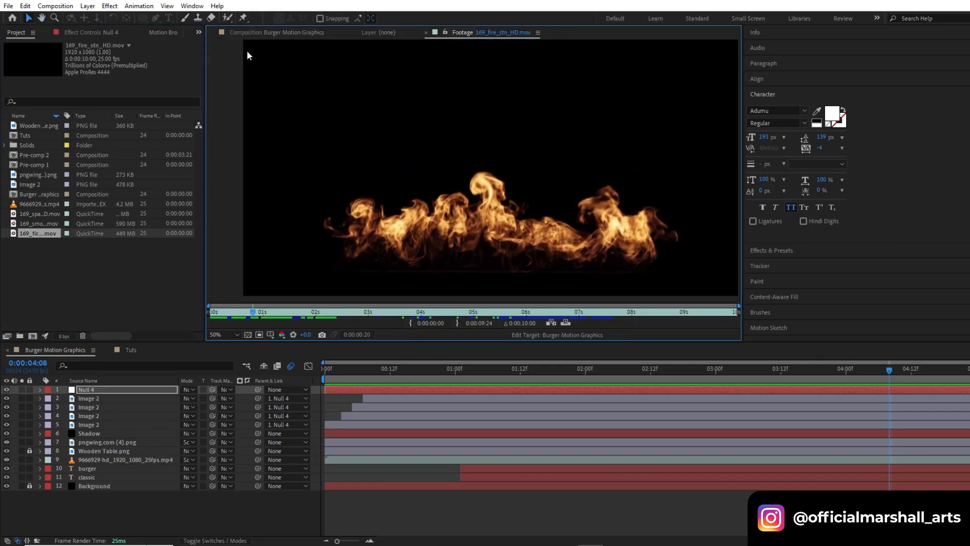
# Step: Place 169_fire_stn_HD.mov in the burger composition below the four burger layers, starting at about 0:00:01:13
pyautogui.click(248, 33)
pyautogui.moveTo(42, 236)
pyautogui.mouseDown()
pyautogui.moveTo(606, 410)
pyautogui.moveTo(410, 423)
pyautogui.moveTo(635, 438)
pyautogui.moveTo(641, 430)
pyautogui.mouseUp()
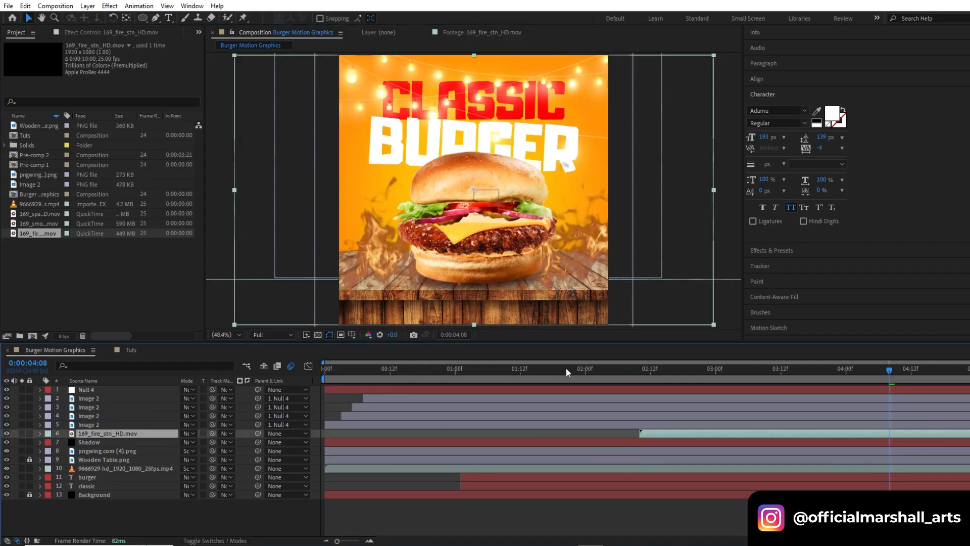
pyautogui.moveTo(565, 368); pyautogui.dragTo(509, 370)
pyautogui.moveTo(664, 435); pyautogui.dragTo(611, 442)
pyautogui.moveTo(525, 371); pyautogui.dragTo(608, 372)
# Step: Set the fire layer's blending mode to Screen and move the fire up slightly behind the table
pyautogui.click(188, 432)
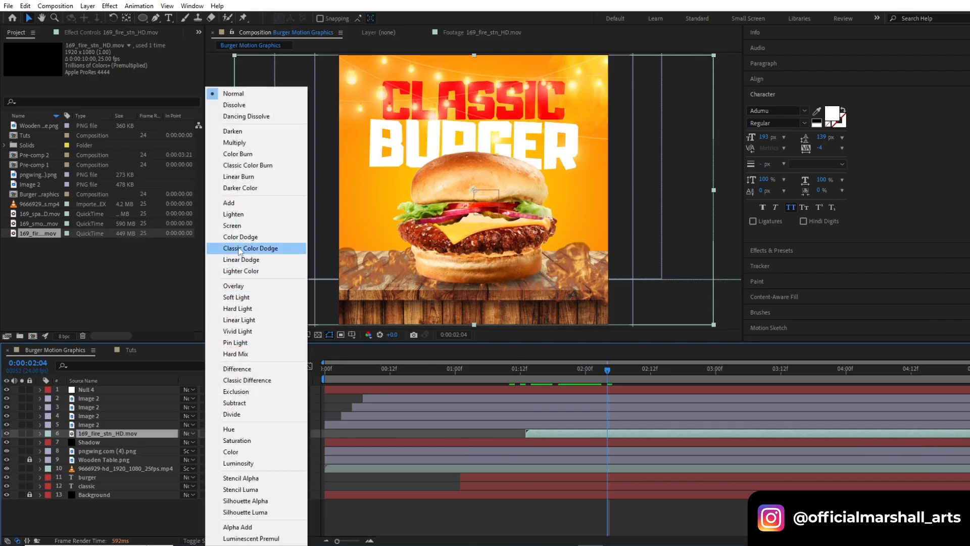
pyautogui.click(243, 223)
pyautogui.moveTo(451, 308); pyautogui.dragTo(445, 284)
# Step: Shift the fire layer to start at 0:00:00:15 and preview the animation from near the beginning
pyautogui.moveTo(577, 370); pyautogui.dragTo(418, 370)
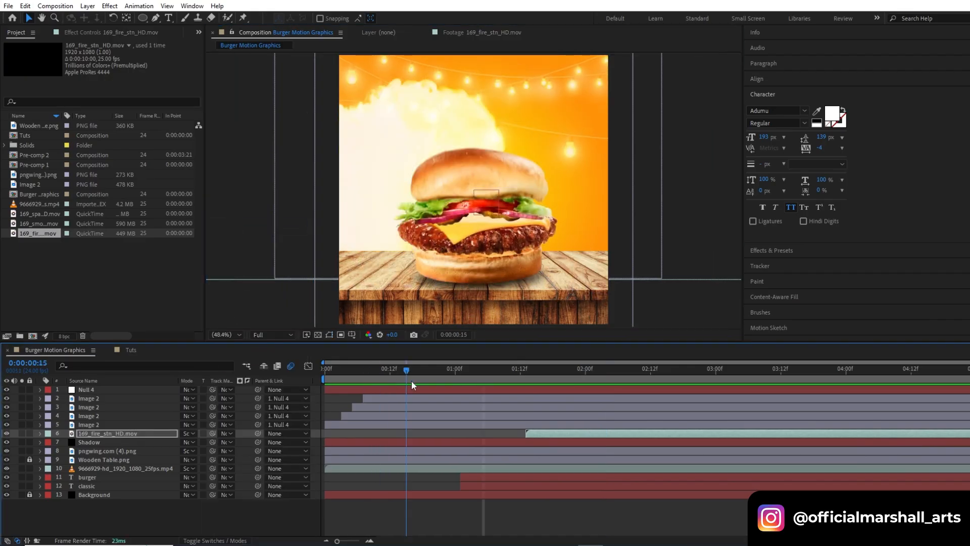
pyautogui.moveTo(564, 436); pyautogui.dragTo(446, 433)
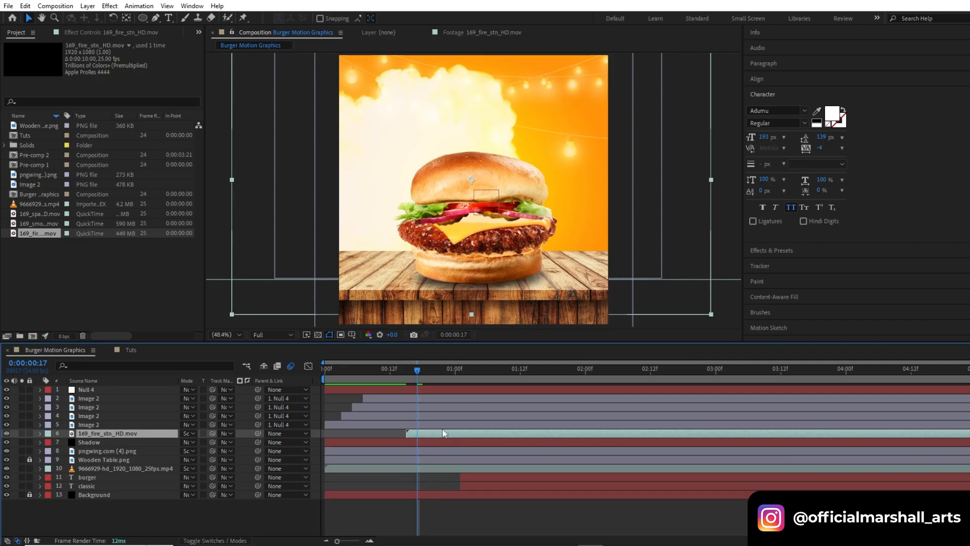
pyautogui.moveTo(362, 373); pyautogui.dragTo(348, 372)
pyautogui.press('space')
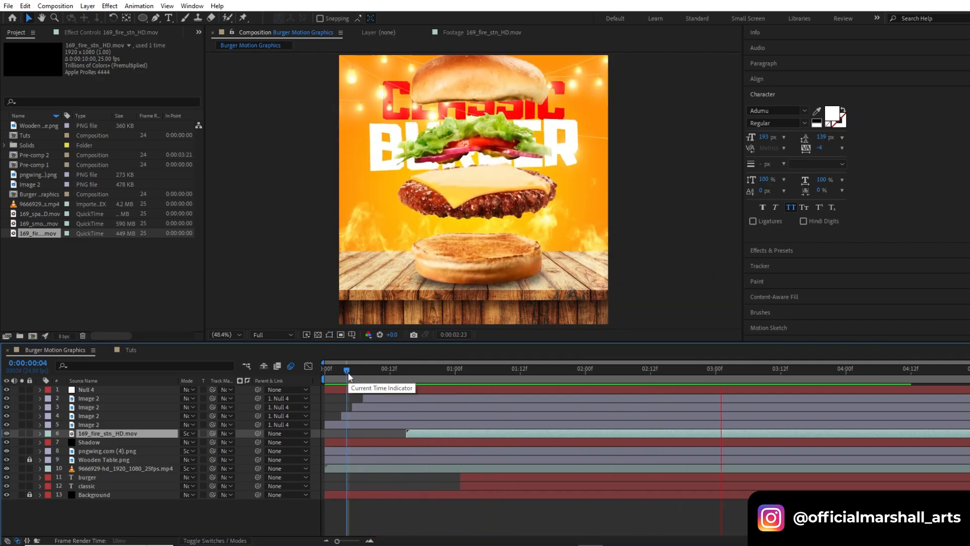
# Step: Split the top bun layer at 0:00:04:06 and delete the remainder so the bun vanishes there
pyautogui.click(859, 425)
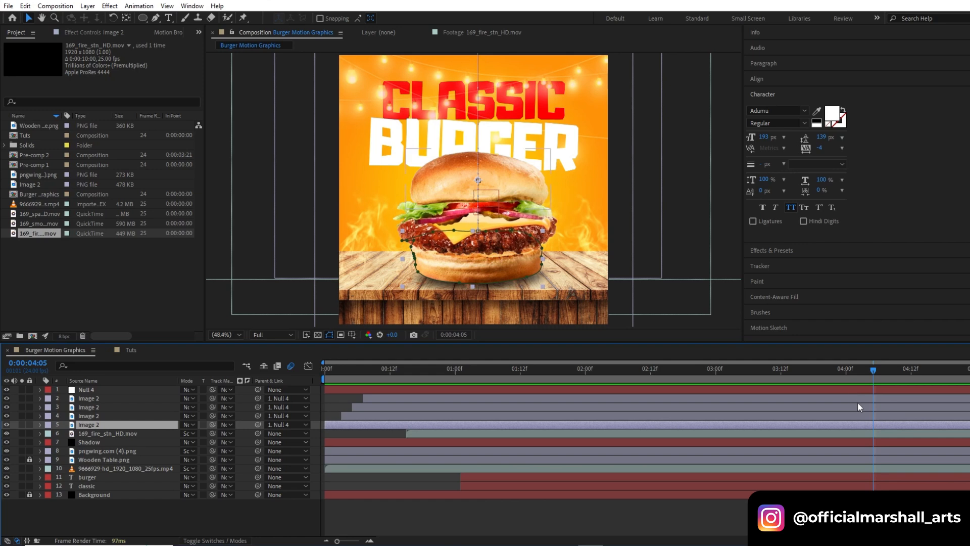
pyautogui.moveTo(875, 374); pyautogui.dragTo(880, 374)
pyautogui.click(878, 398)
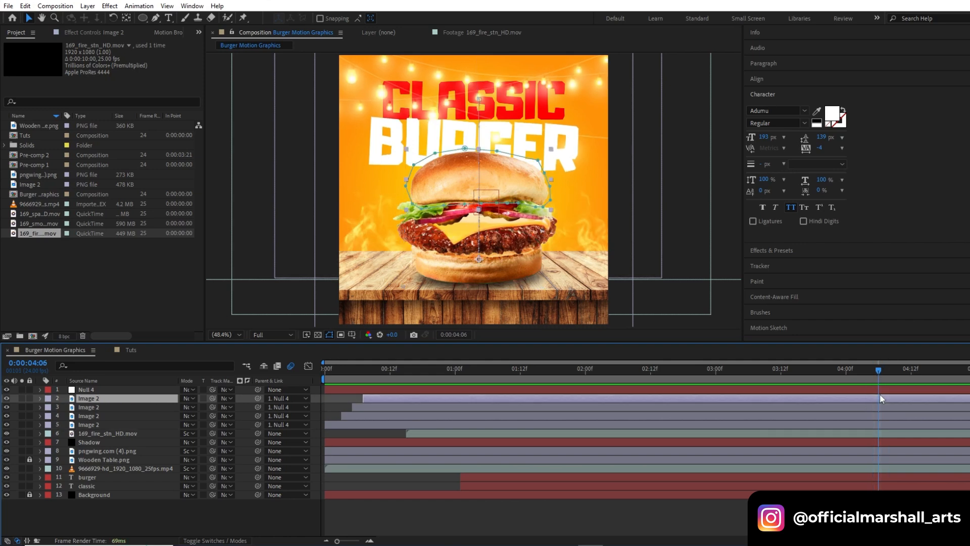
pyautogui.hotkey('ctrl', 'shift', 'd')
pyautogui.press('Delete')
# Step: Trim the lettuce, cheese patty and bottom bun layers to end two frames apart, at 0:00:04:08, 0:00:04:10 and 0:00:04:12
pyautogui.click(884, 407)
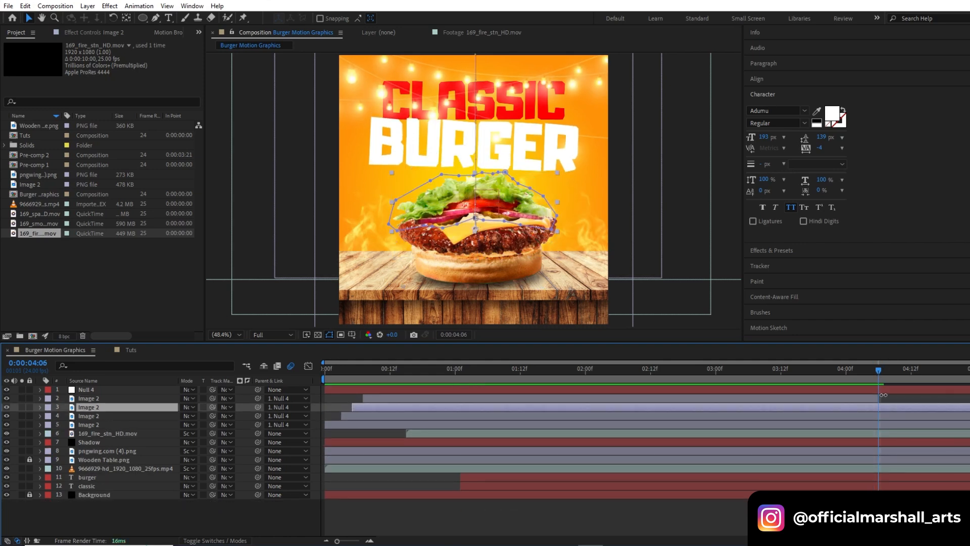
pyautogui.moveTo(878, 372); pyautogui.dragTo(913, 376)
pyautogui.hotkey('ctrl', 'shift', 'd')
pyautogui.press('Delete')
pyautogui.click(897, 416)
pyautogui.hotkey('ctrl', 'shift', 'd')
pyautogui.press('Delete')
pyautogui.click(895, 424)
pyautogui.hotkey('ctrl', 'shift', 'd')
pyautogui.press('Delete')
# Step: Keyframe the fire layer's Opacity from 100% at about 0:00:04:05 to 0% at 0:00:04:12
pyautogui.click(897, 433)
pyautogui.press('t')
pyautogui.click(66, 442)
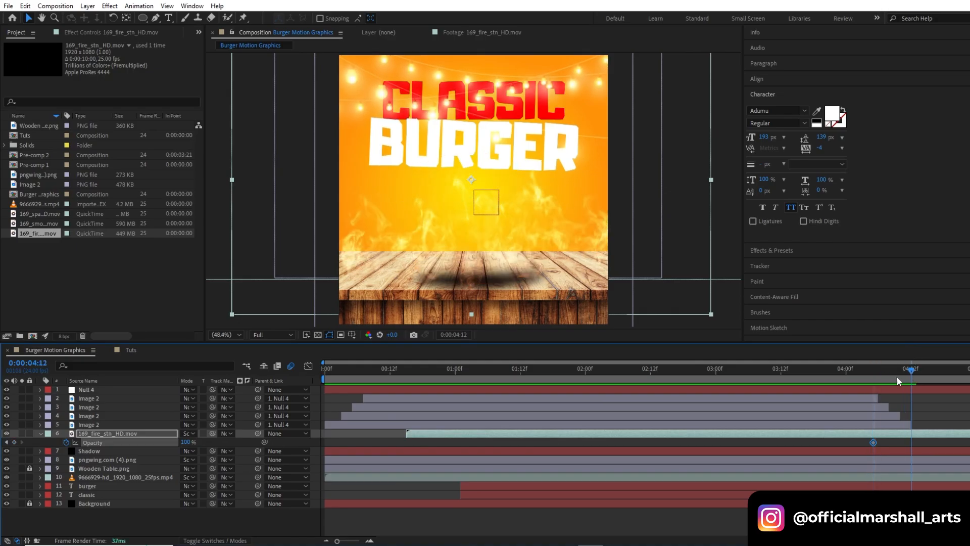
pyautogui.moveTo(183, 443); pyautogui.dragTo(34, 438)
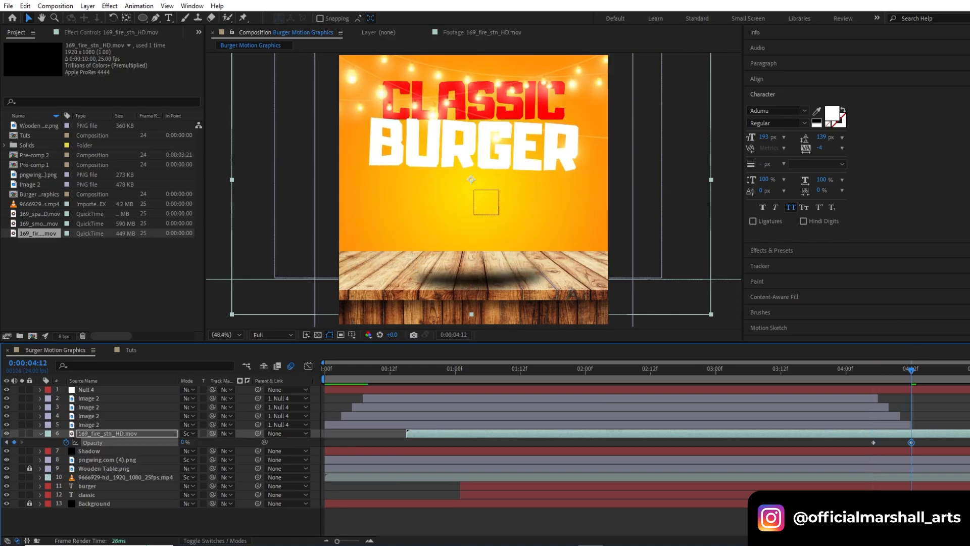
pyautogui.moveTo(911, 372); pyautogui.dragTo(911, 373)
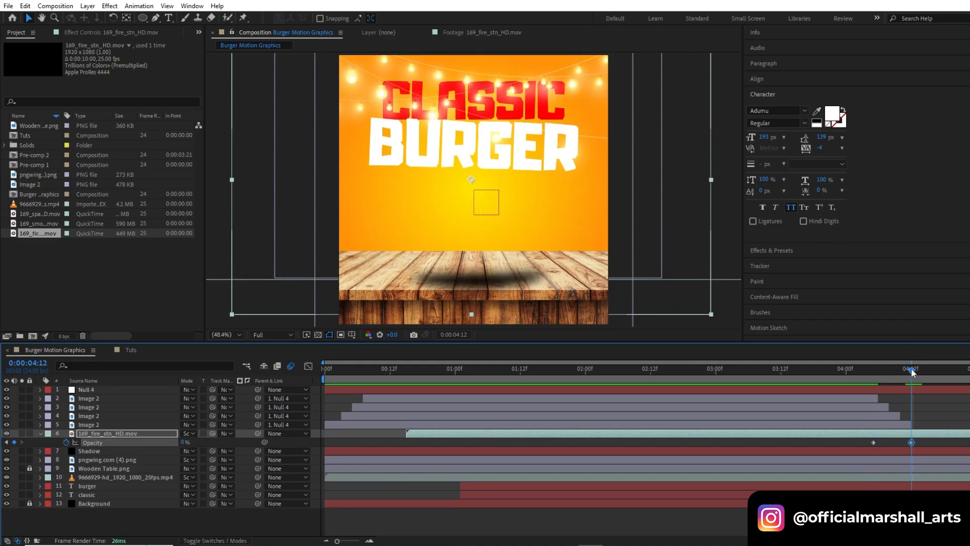
# Step: Split the Shadow layer at 0:00:04:12 and delete the part after it
pyautogui.click(922, 487)
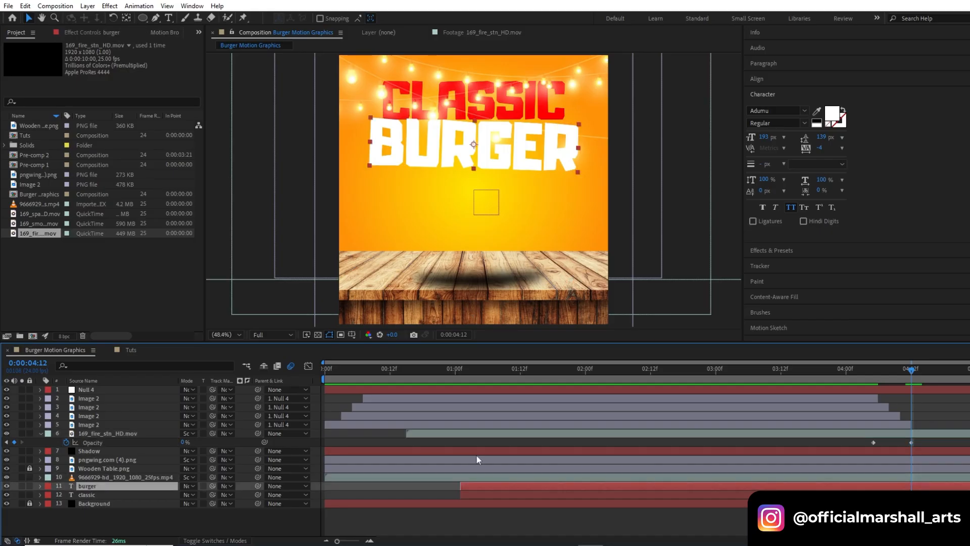
pyautogui.click(99, 452)
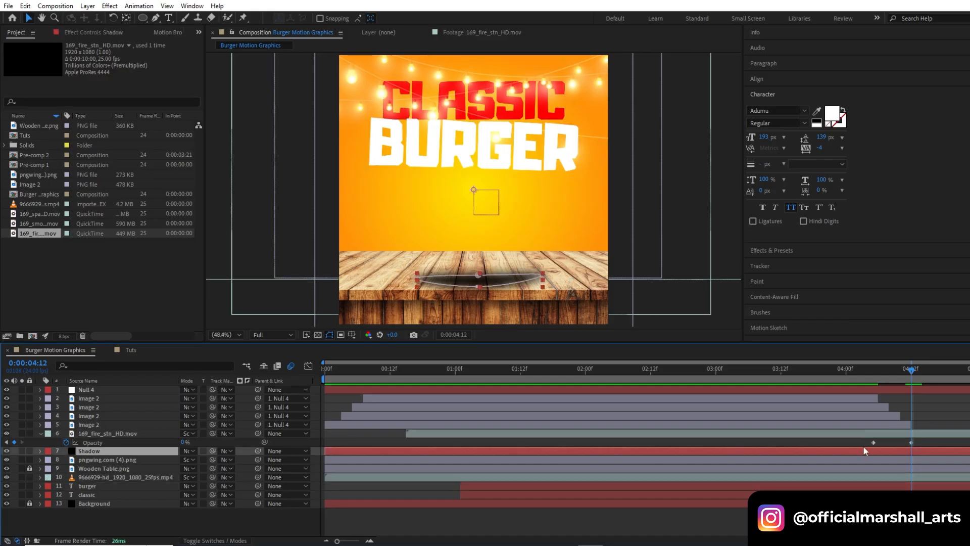
pyautogui.hotkey('ctrl', 'shift', 'd')
pyautogui.press('Delete')
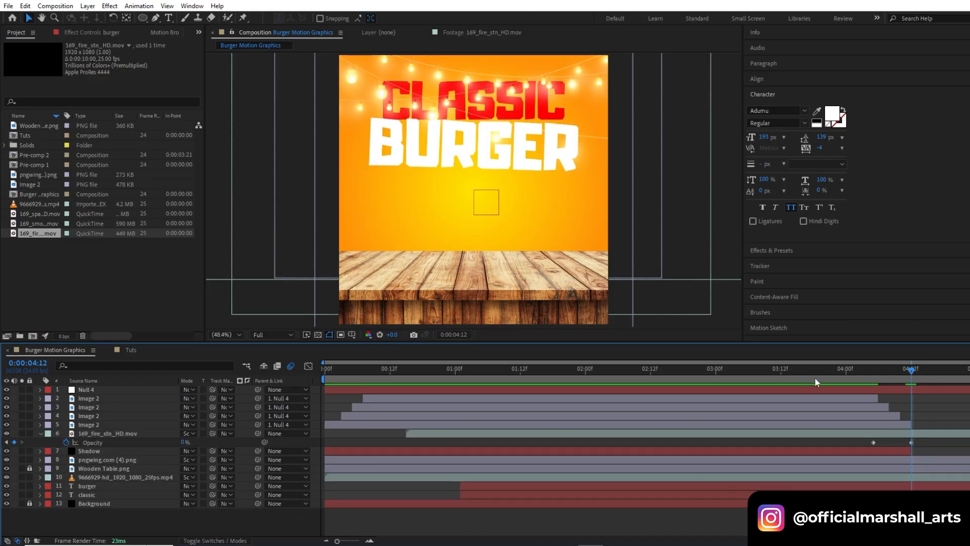
# Step: Preview the animation up to the burger's lift and reveal the animated properties of the Shadow layer
pyautogui.click(357, 373)
pyautogui.press('space')
pyautogui.moveTo(511, 373); pyautogui.dragTo(673, 394)
pyautogui.click(624, 486)
pyautogui.click(611, 451)
pyautogui.press('u')
# Step: Keyframe the Shadow's Mask Opacity and Mask Expansion between about 0:00:02:09 and 0:00:02:19, weakening the shadow while the burger is lifted
pyautogui.click(14, 469)
pyautogui.click(14, 468)
pyautogui.click(14, 478)
pyautogui.click(199, 441)
pyautogui.click(161, 451)
pyautogui.moveTo(188, 470); pyautogui.dragTo(161, 470)
pyautogui.moveTo(675, 373); pyautogui.dragTo(737, 379)
pyautogui.moveTo(653, 371); pyautogui.dragTo(673, 373)
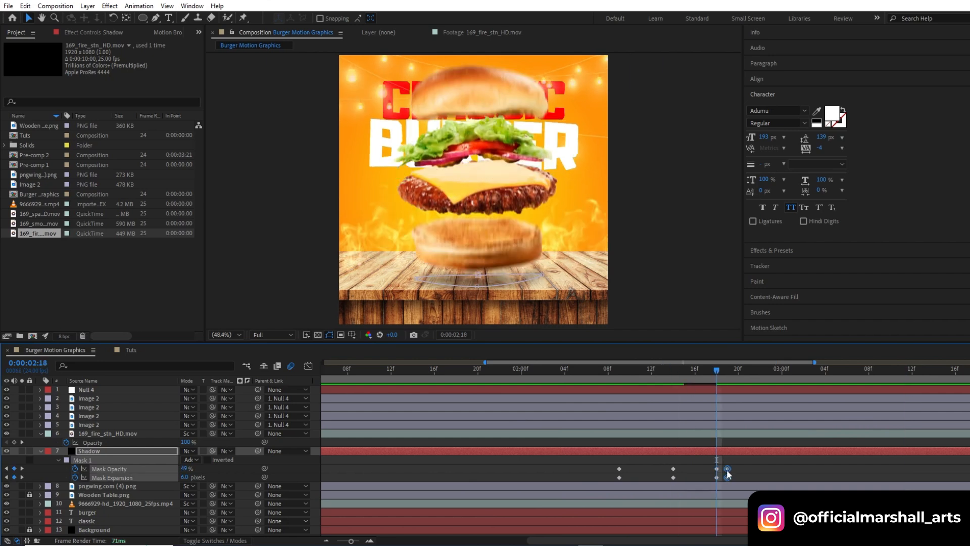
# Step: Move the last pair of Shadow mask keyframes to about 0:00:02:21 and preview the change
pyautogui.moveTo(727, 469); pyautogui.dragTo(749, 470)
pyautogui.click(663, 370)
pyautogui.press('space')
# Step: Paste the full-opacity Shadow mask keyframes at 0:00:03:07 and copy the pair from 0:00:02:18 to about 0:00:03:14
pyautogui.moveTo(834, 388); pyautogui.dragTo(858, 388)
pyautogui.hotkey('ctrl', 'v')
pyautogui.hscroll(5, 657, 419)
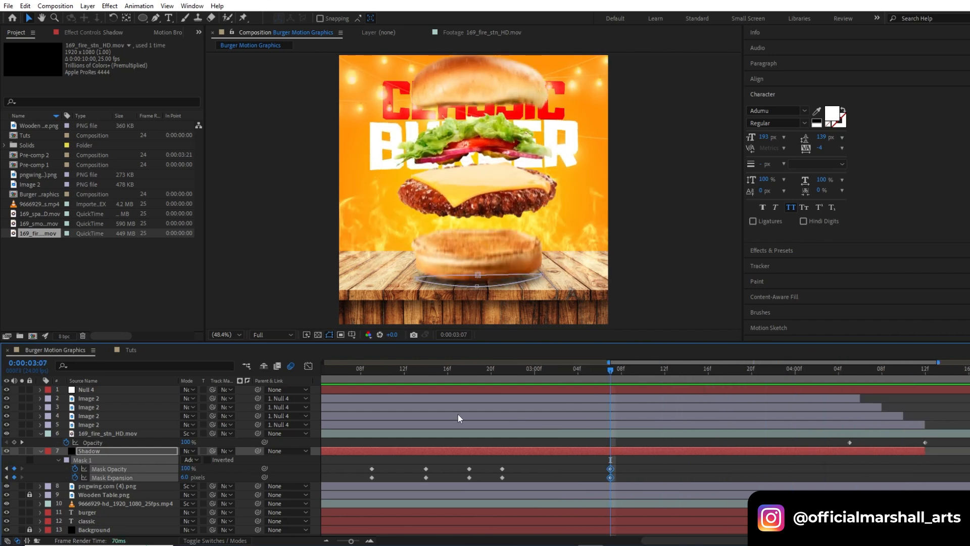
pyautogui.moveTo(482, 464); pyautogui.dragTo(459, 483)
pyautogui.moveTo(470, 371); pyautogui.dragTo(687, 382)
pyautogui.hotkey('ctrl', 'v')
# Step: Copy the Shadow mask keyframes from 0:00:03:07 to about 0:00:04:02 and preview from 0:00:03:05
pyautogui.moveTo(626, 464); pyautogui.dragTo(597, 484)
pyautogui.moveTo(686, 372); pyautogui.dragTo(817, 386)
pyautogui.hotkey('ctrl', 'v')
pyautogui.click(590, 372)
pyautogui.press('space')
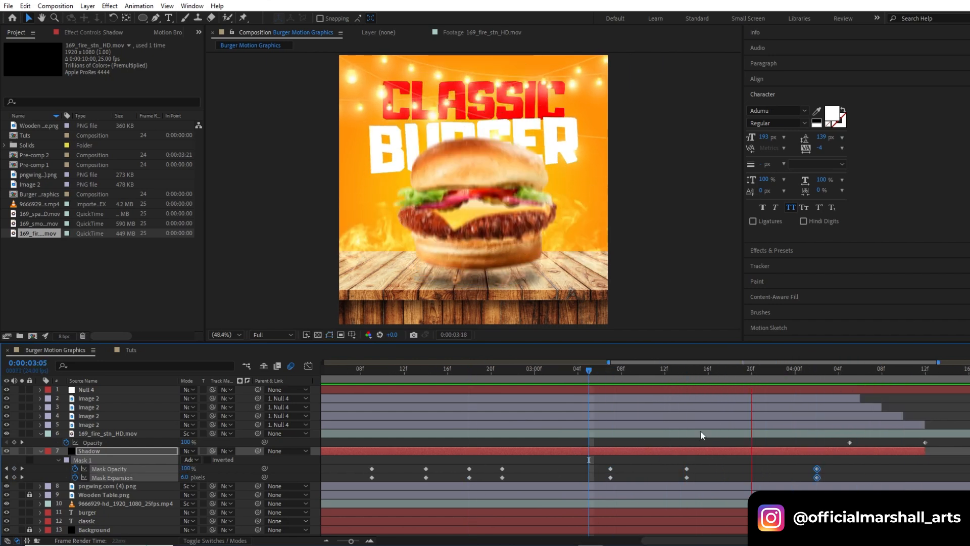
# Step: Move the last Shadow mask keyframes to 0:00:04:00, paste another pair at about 0:00:03:17, and preview the shadow's timing
pyautogui.moveTo(816, 470); pyautogui.dragTo(795, 469)
pyautogui.click(579, 372)
pyautogui.press('space')
pyautogui.moveTo(688, 371); pyautogui.dragTo(720, 372)
pyautogui.hotkey('ctrl', 'v')
pyautogui.click(556, 374)
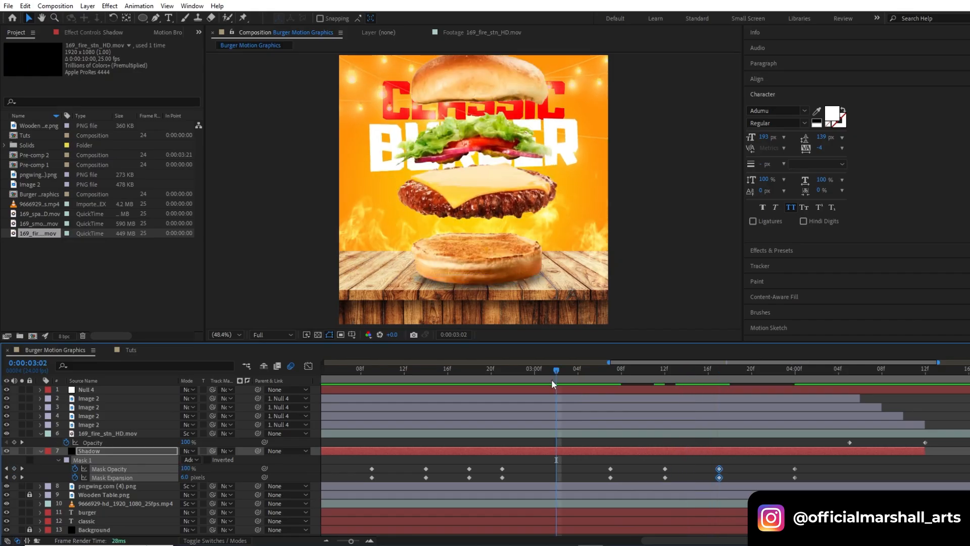
pyautogui.press('space')
# Step: Collapse the revealed layer properties and preview the whole animation from the beginning
pyautogui.scroll(-3, 492, 447)
pyautogui.press('u')
pyautogui.press('Home')
pyautogui.press('space')
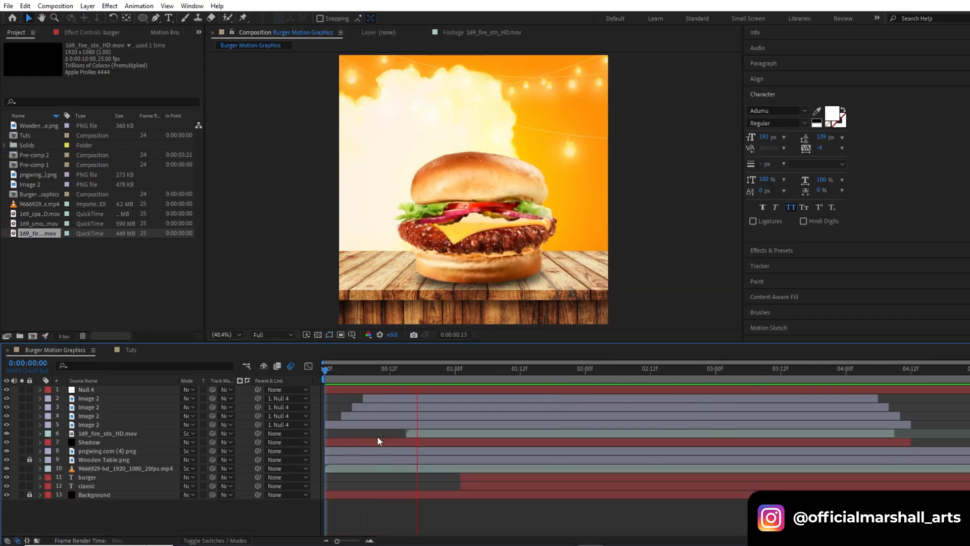